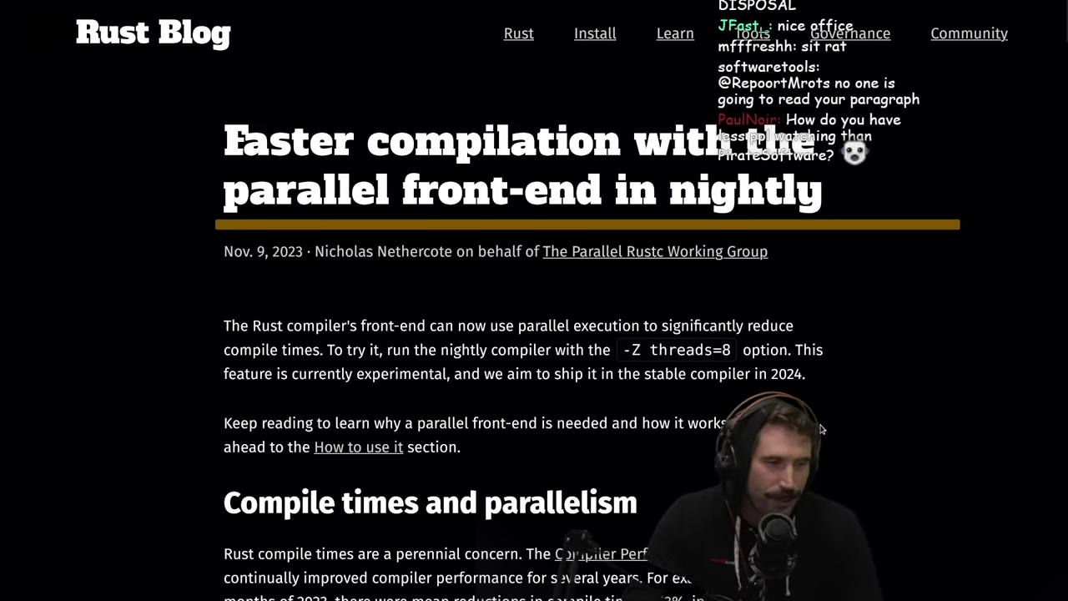
Read the post's title and intro, highlighting passages, then scroll to 'Compile times and parallelism'.
left_click_drag(464, 374, 471, 374)
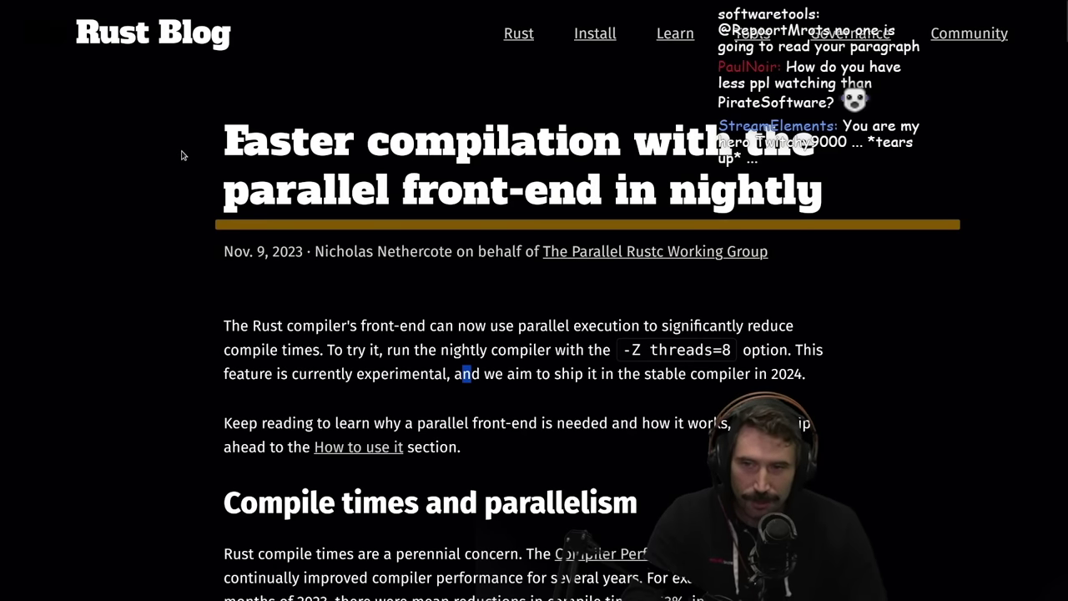
left_click_drag(244, 141, 797, 194)
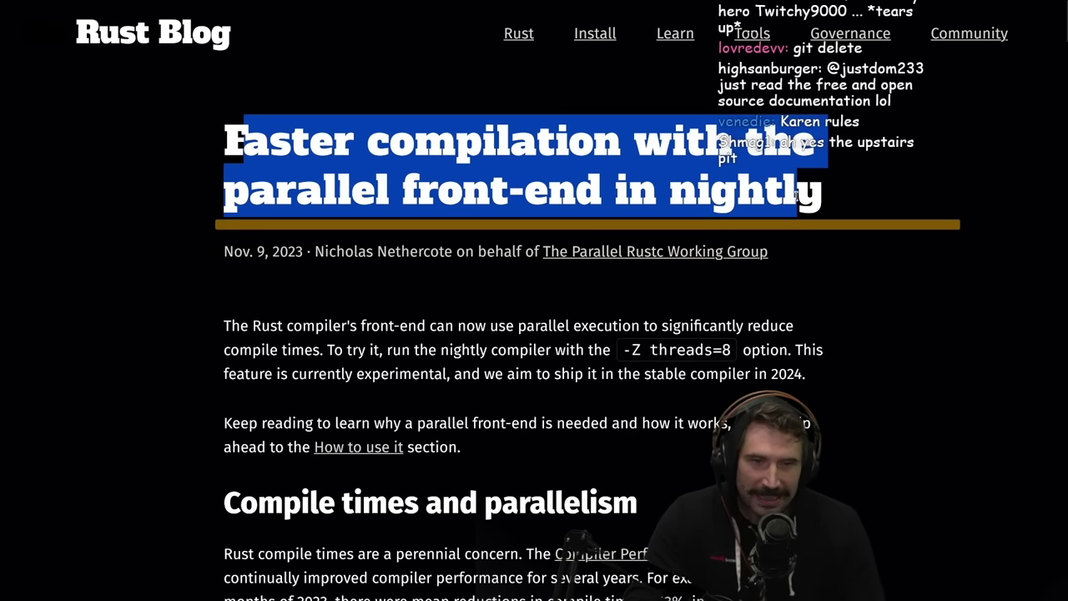
left_click(814, 384)
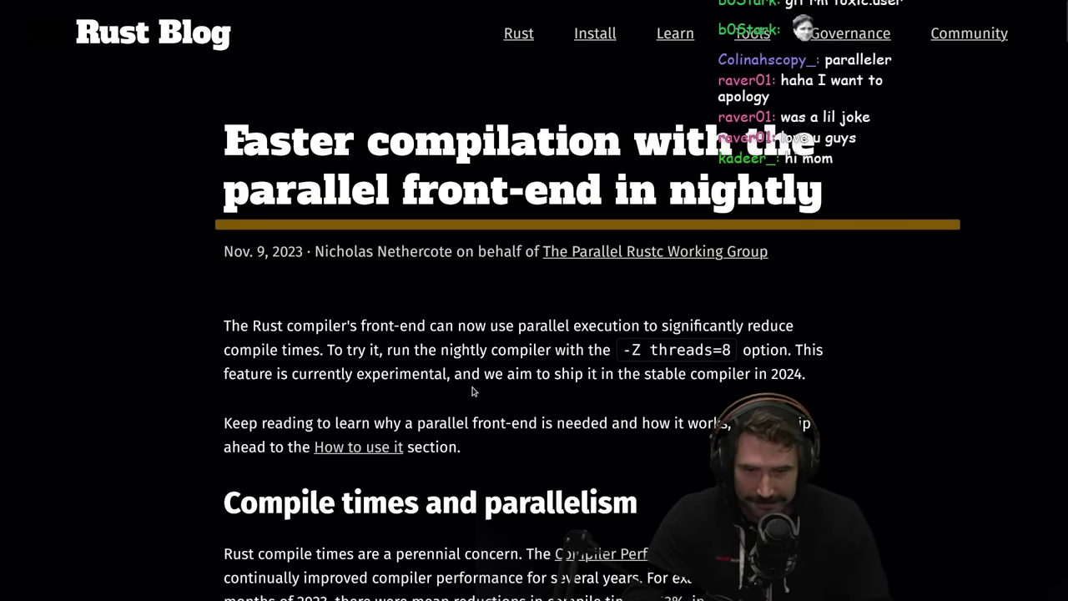
scroll(473, 391, "down", 3)
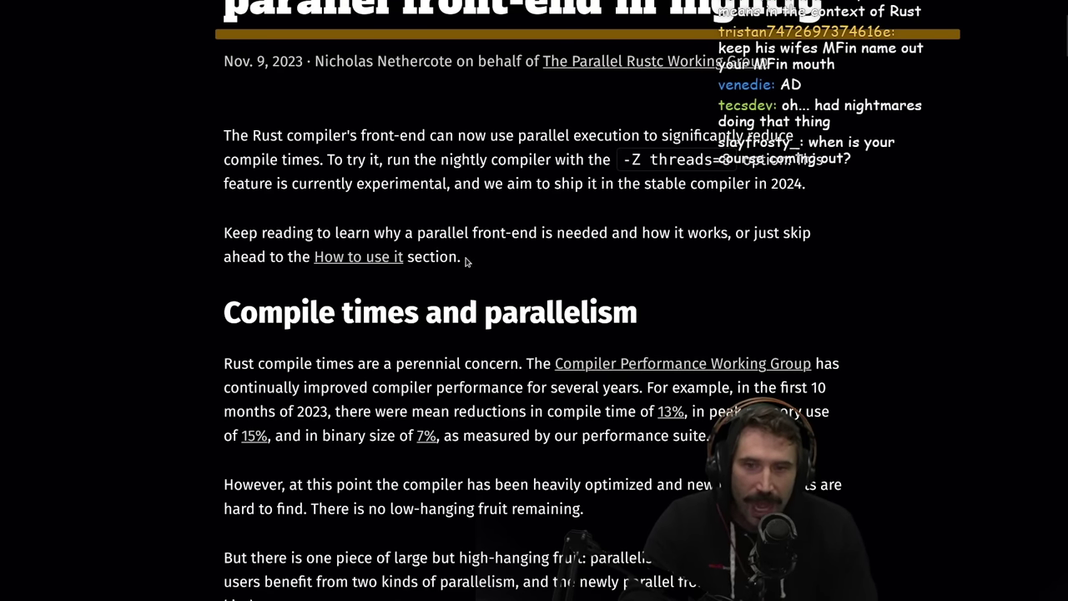
triple_click(509, 250)
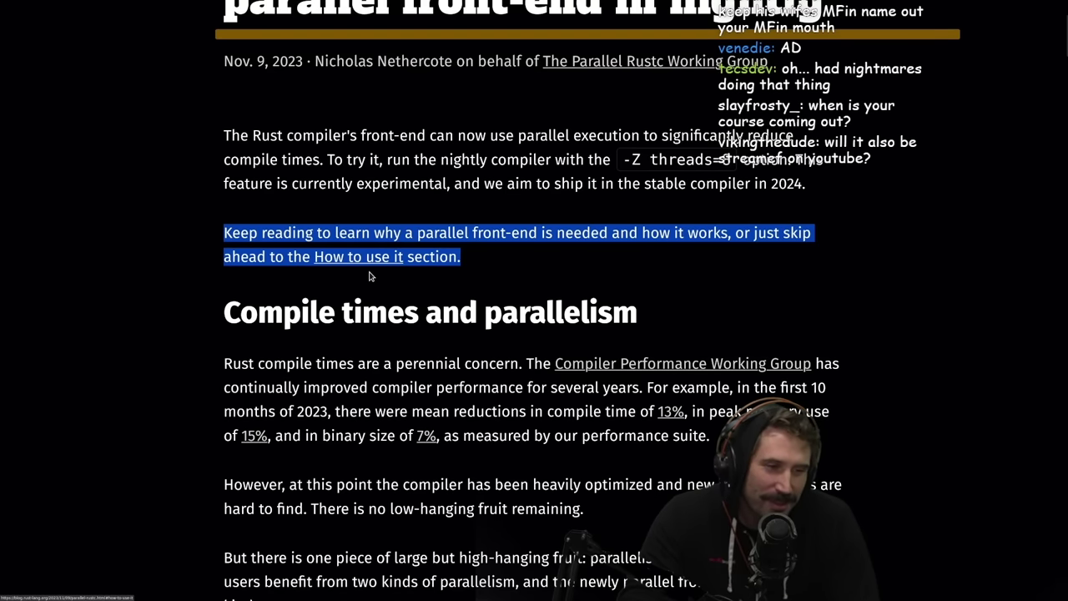
left_click(356, 310)
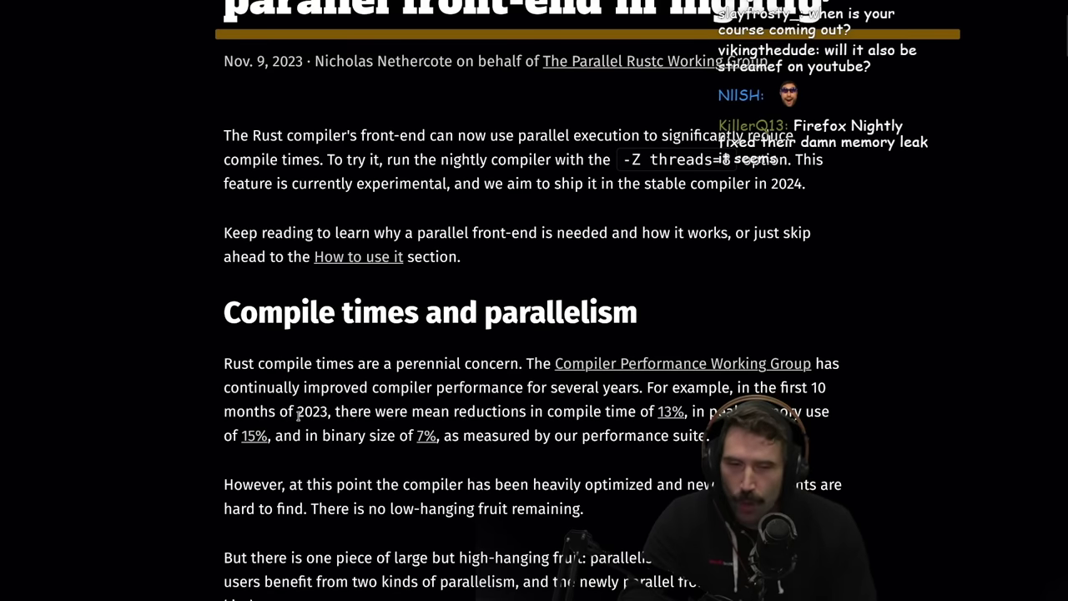
Highlight the 13%/15%/7% figures and performance-suite mention, then scroll to 'Existing interprocess parallelism'.
scroll(307, 415, "down", 1)
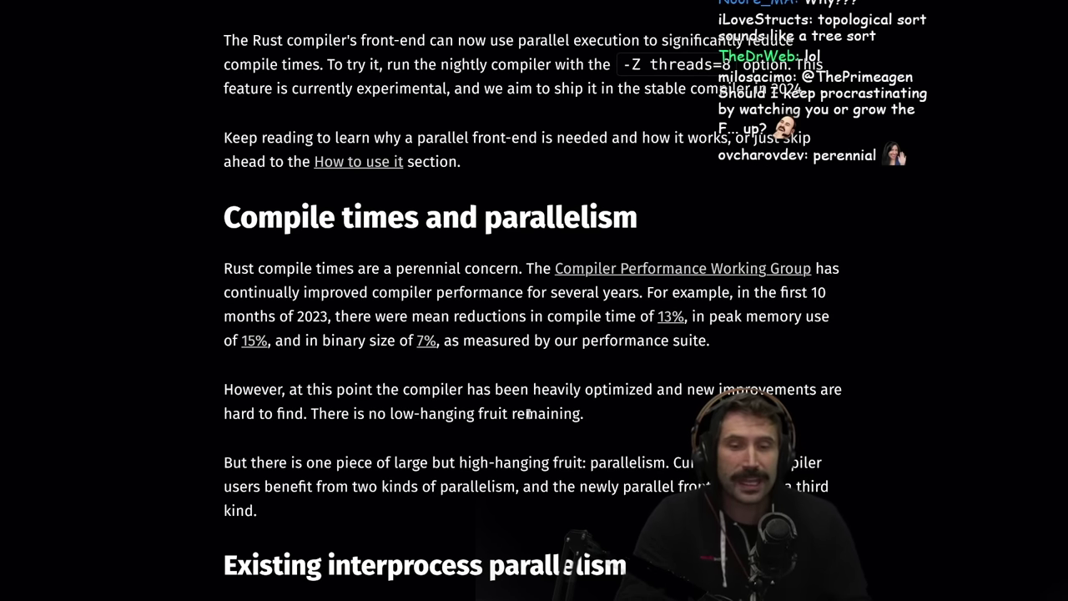
left_click_drag(714, 341, 226, 269)
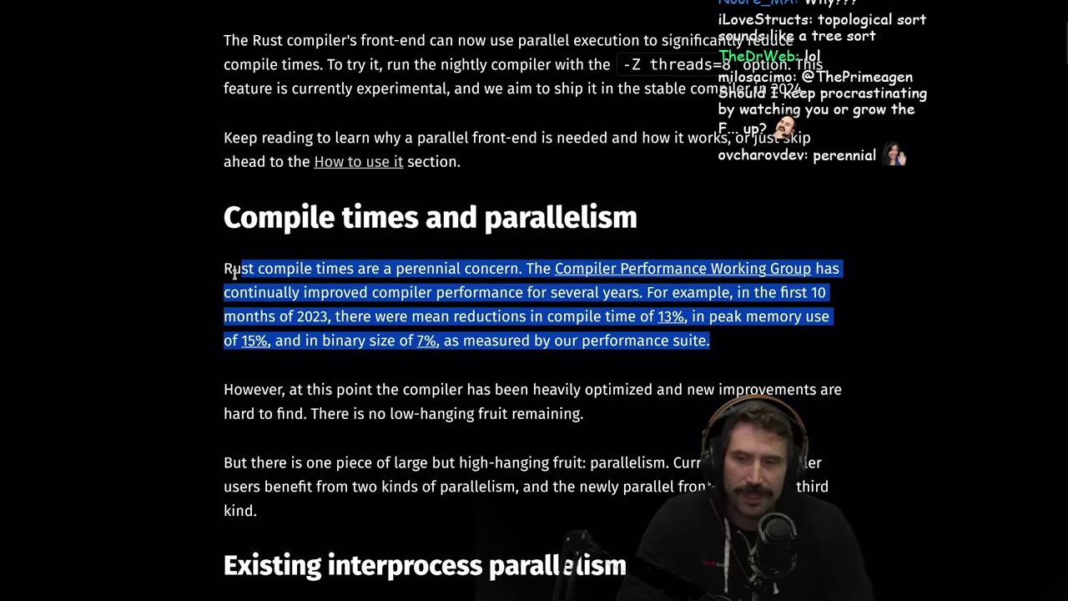
left_click(231, 273)
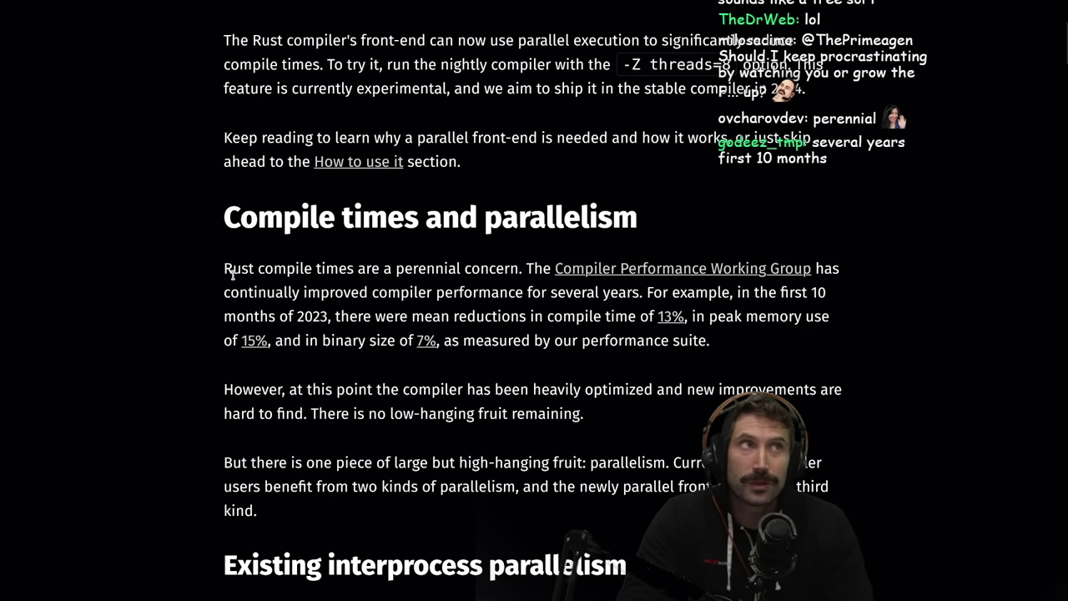
mouse_move(231, 274)
left_mouse_down()
mouse_move(415, 342)
mouse_move(715, 342)
mouse_move(353, 265)
mouse_move(417, 257)
mouse_move(200, 265)
left_mouse_up()
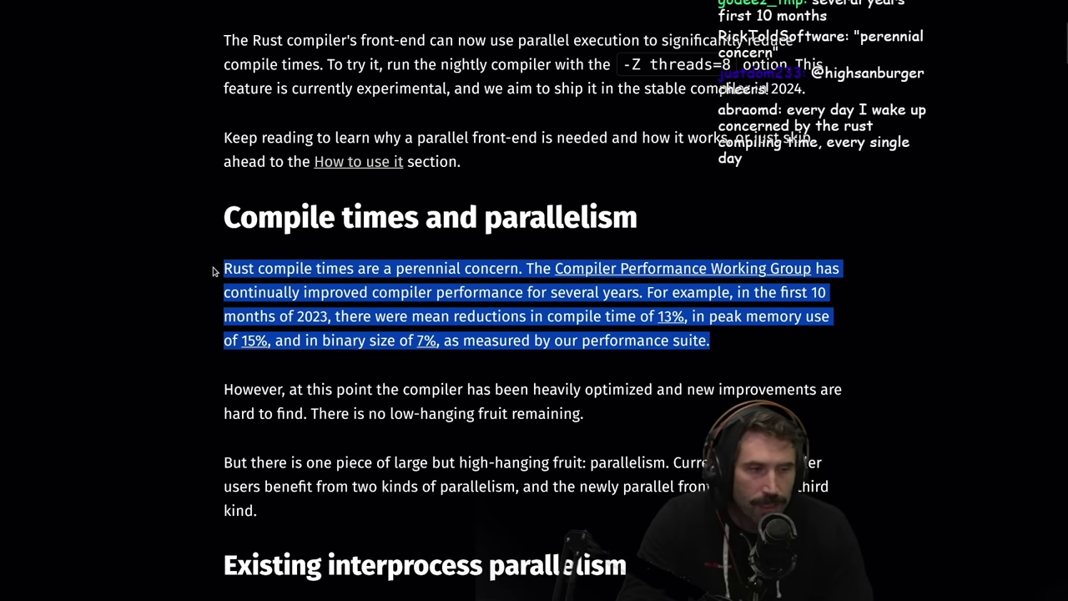
left_click(192, 280)
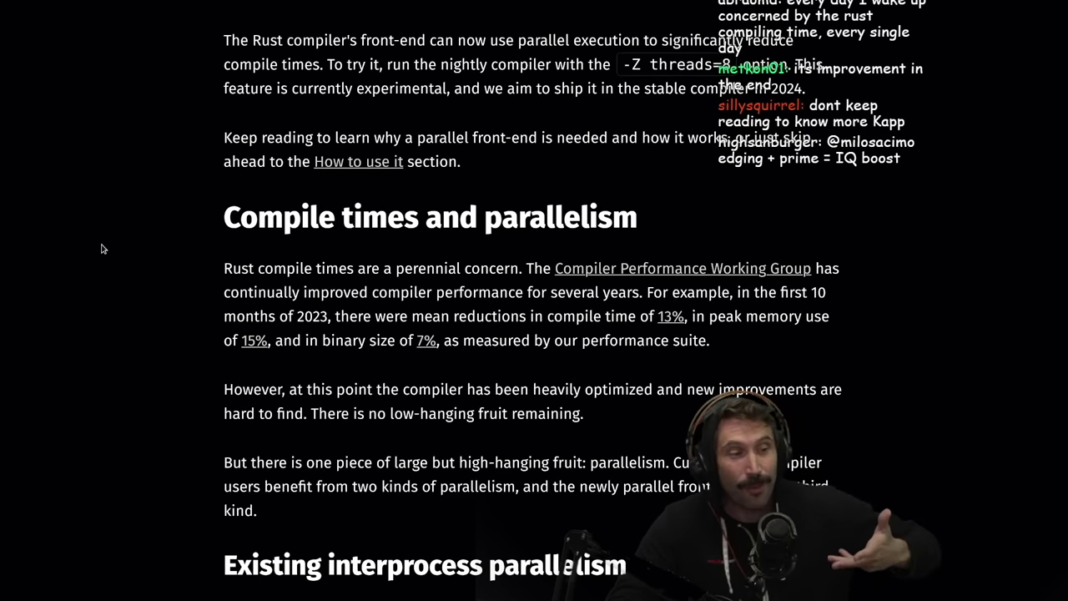
mouse_move(429, 217)
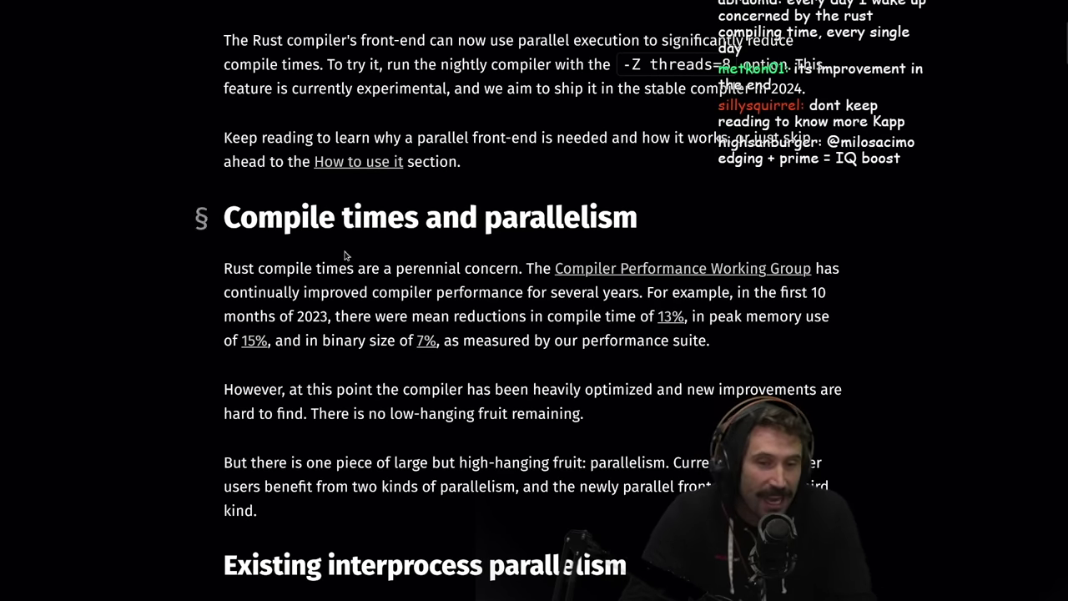
left_click_drag(591, 339, 699, 341)
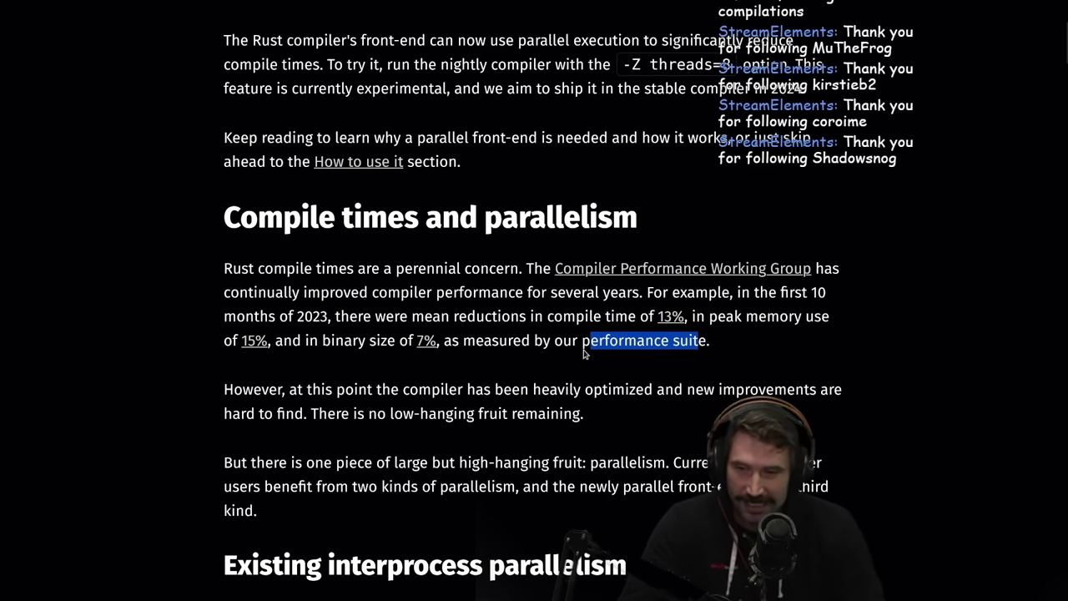
left_click(499, 407)
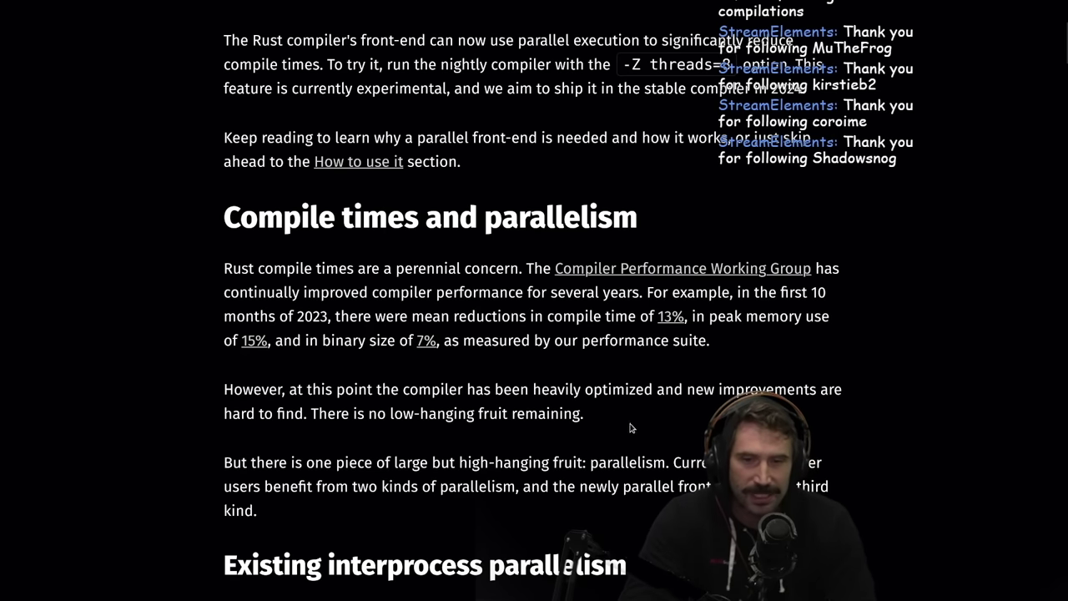
scroll(406, 424, "down", 2)
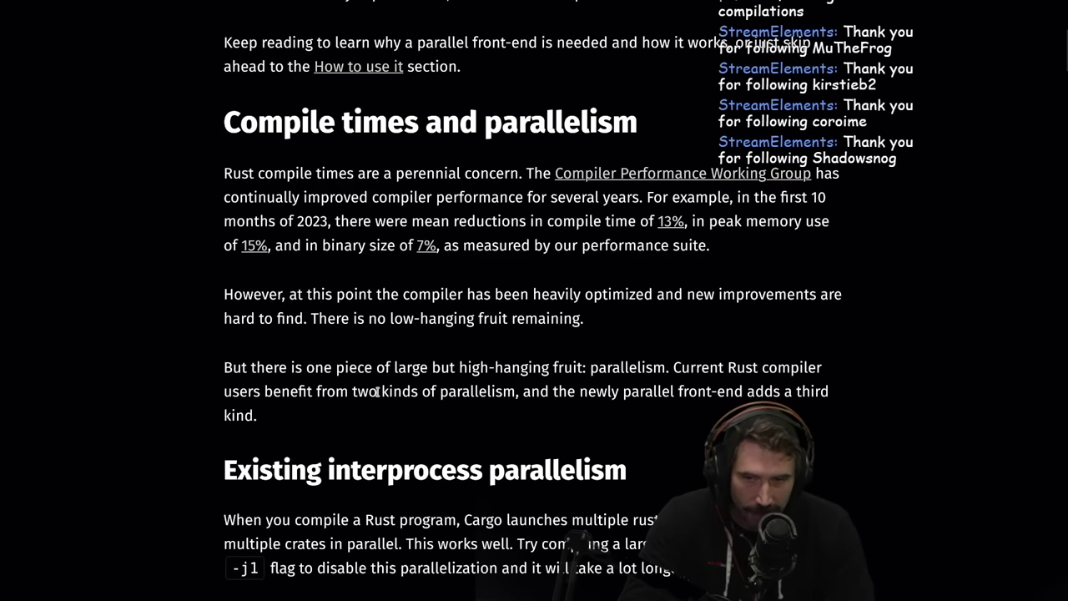
Highlight the paragraph on Cargo's parallel rustc processes and scroll to the ripgrep timings chart.
scroll(426, 383, "down", 1)
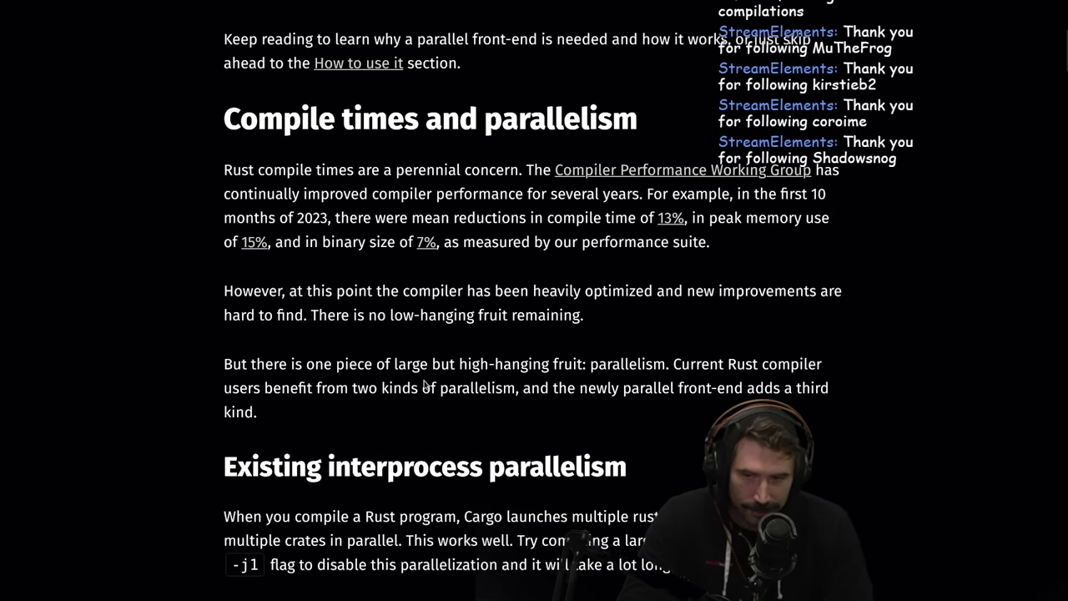
scroll(426, 383, "down", 2)
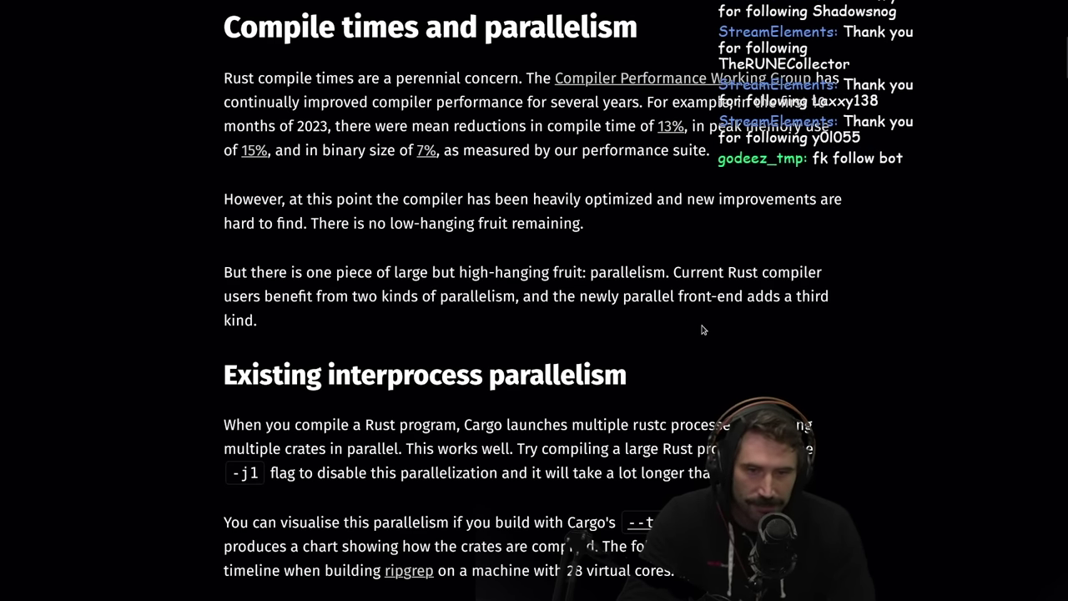
scroll(523, 352, "down", 2)
scroll(503, 348, "down", 2)
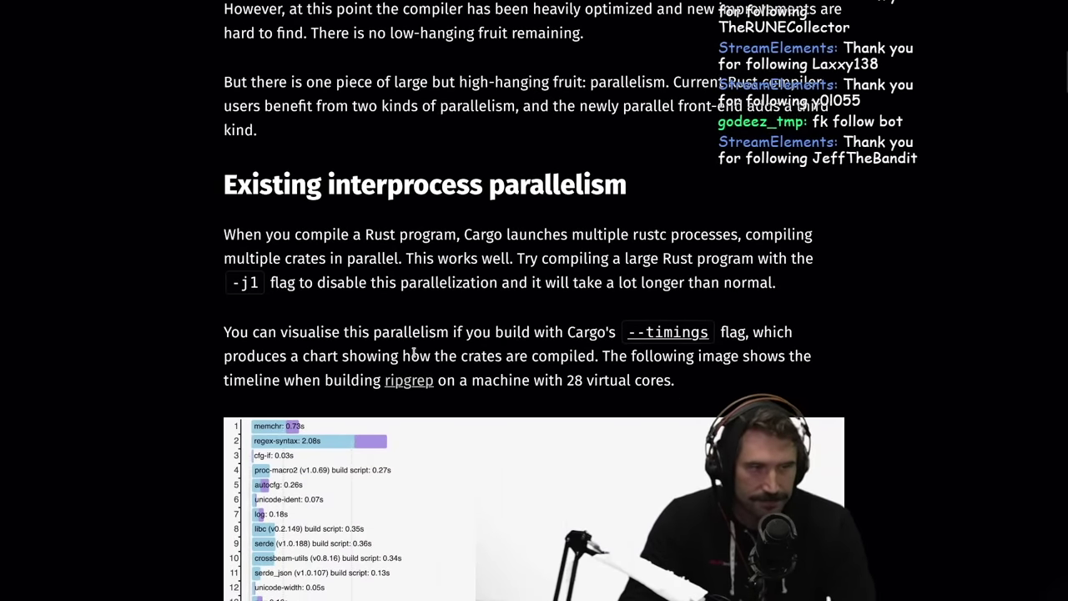
scroll(350, 338, "down", 1)
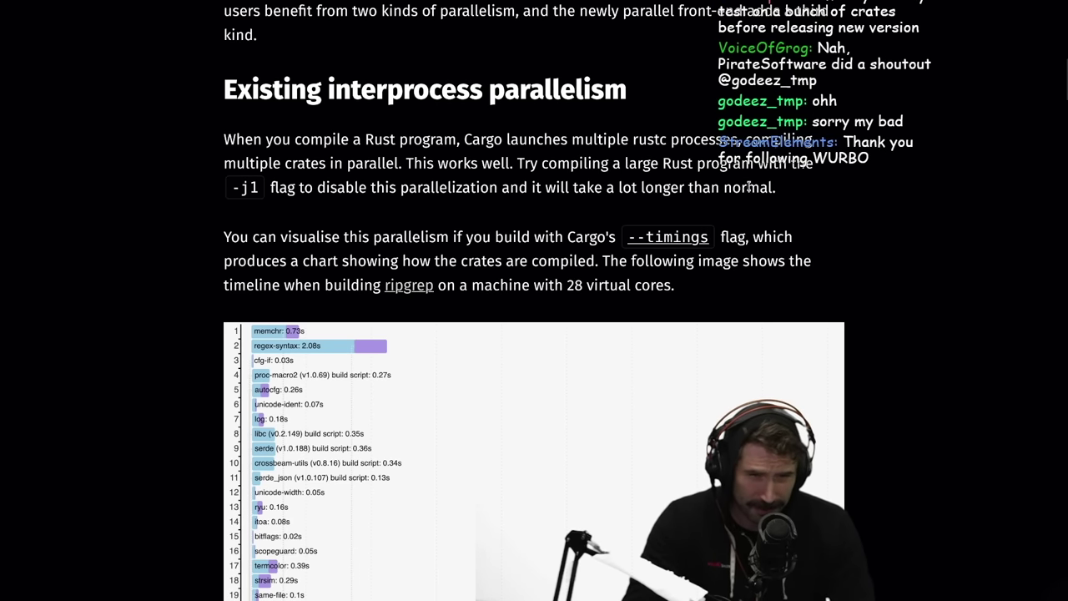
left_click_drag(767, 187, 236, 140)
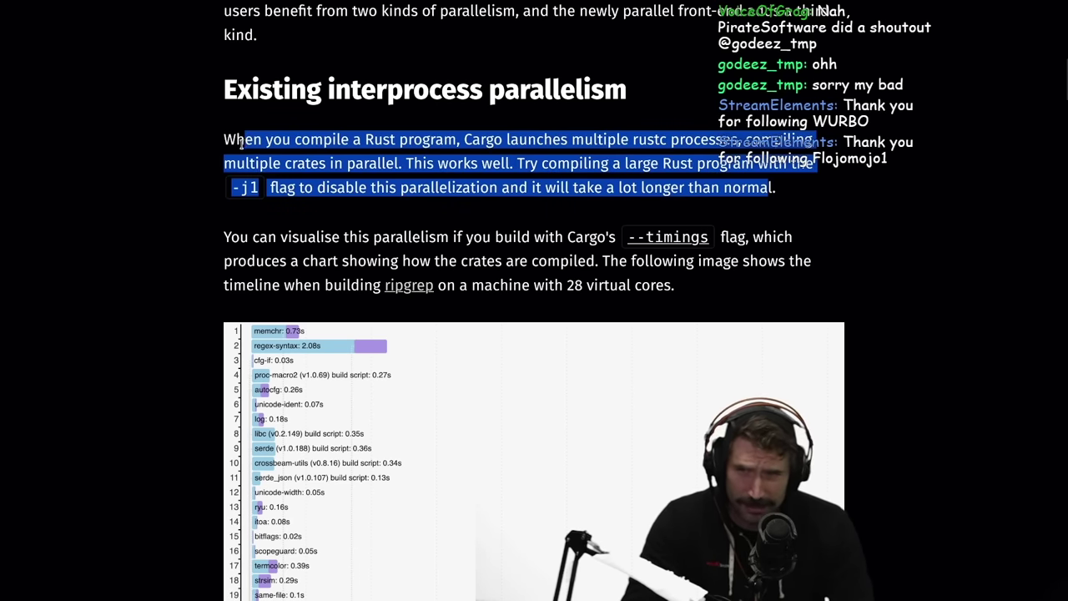
left_click(167, 278)
scroll(200, 275, "down", 1)
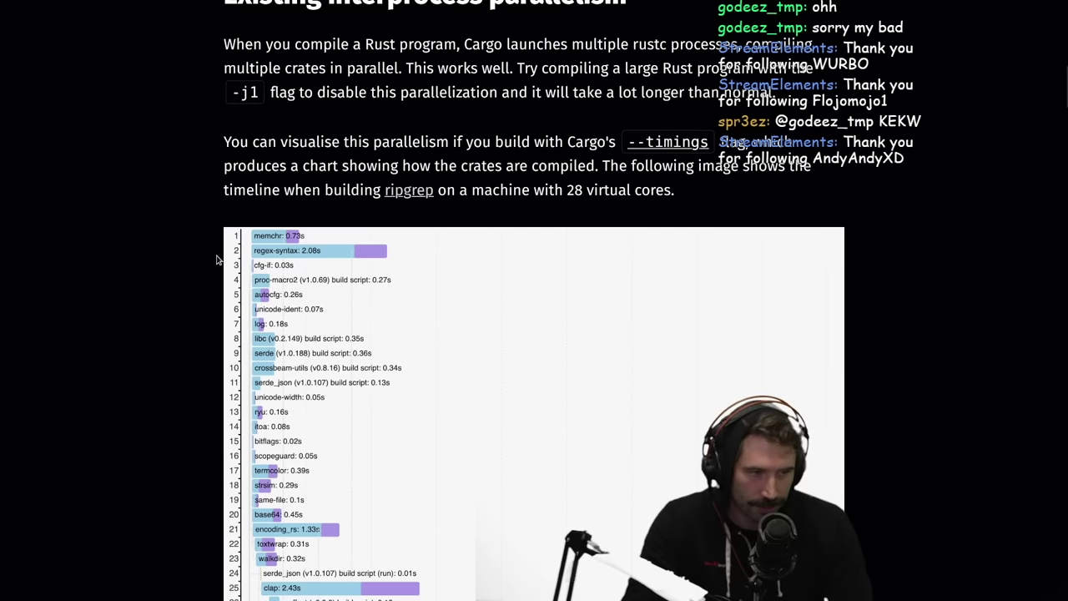
Scroll through the ripgrep timings chart rows to the paragraph explaining its 60 processes.
scroll(215, 261, "down", 2)
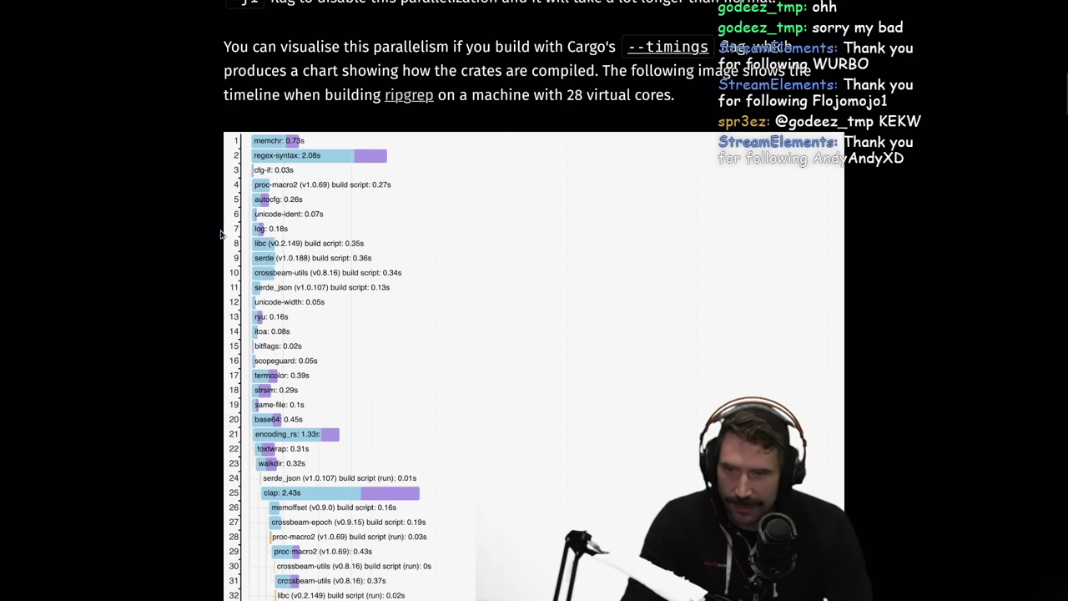
scroll(167, 309, "down", 2)
scroll(158, 300, "down", 2)
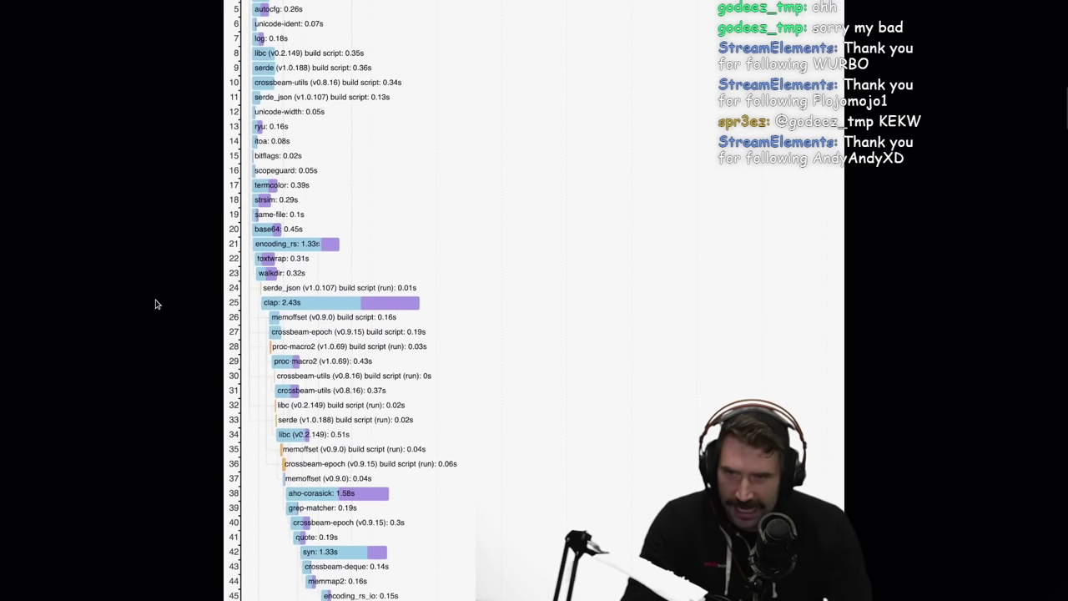
scroll(164, 286, "down", 2)
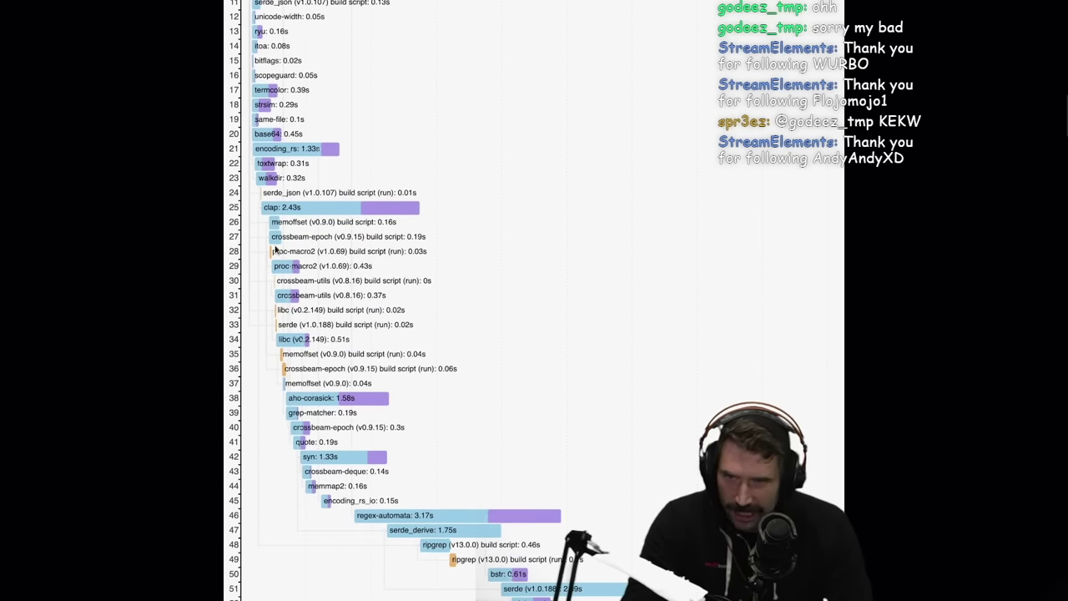
scroll(176, 274, "down", 2)
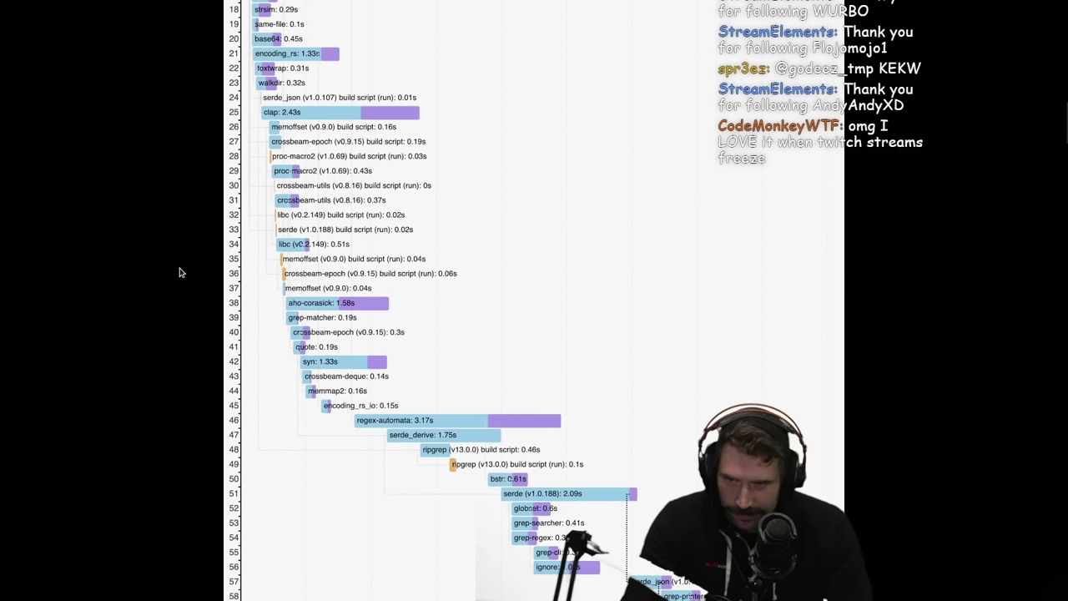
scroll(178, 270, "down", 2)
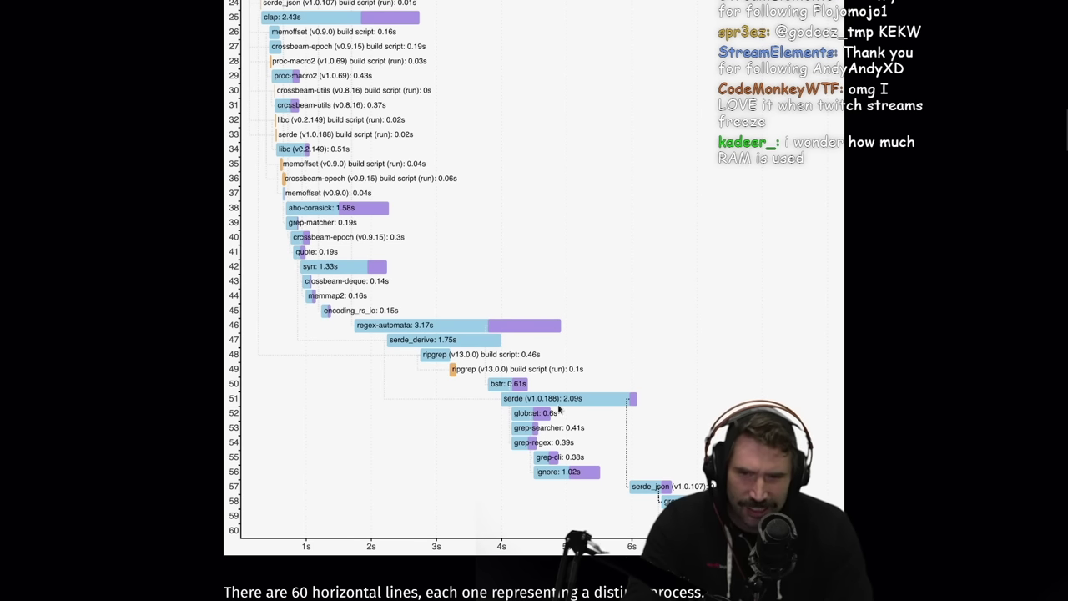
scroll(600, 450, "up", 5)
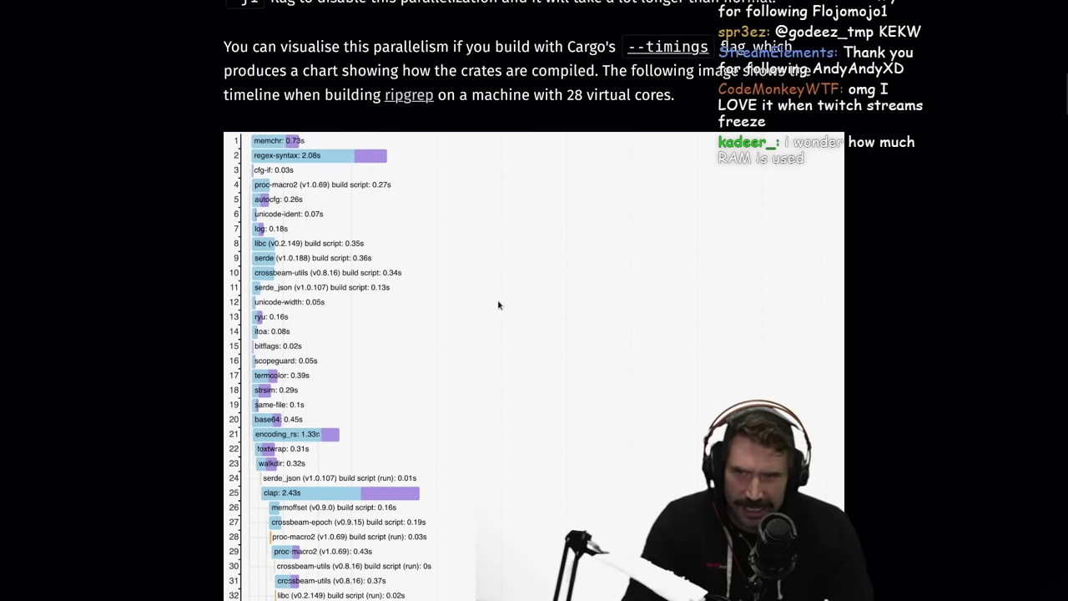
scroll(219, 219, "down", 6)
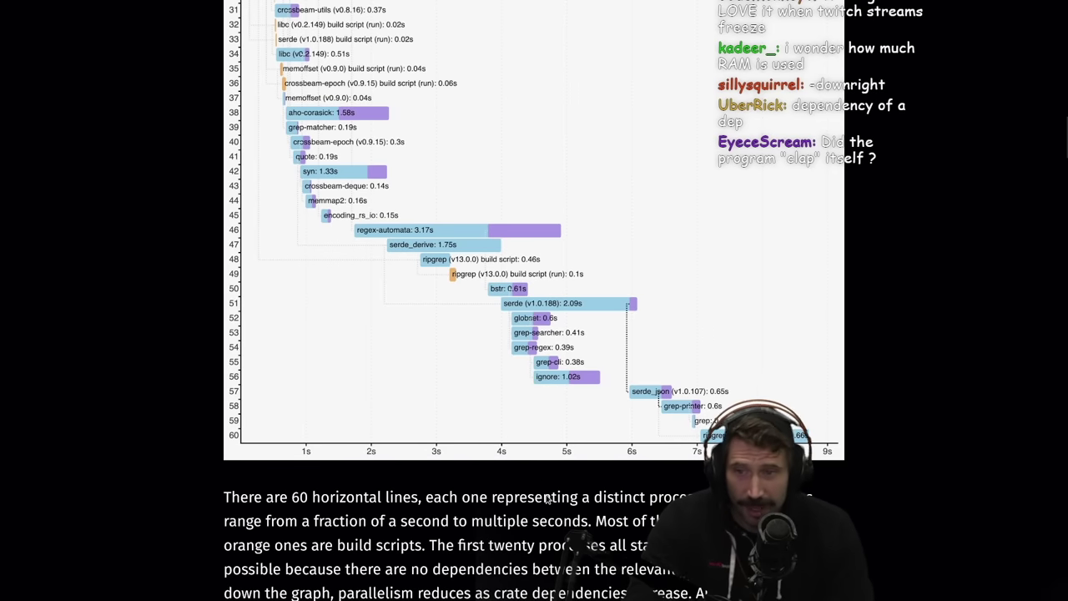
scroll(381, 340, "down", 3)
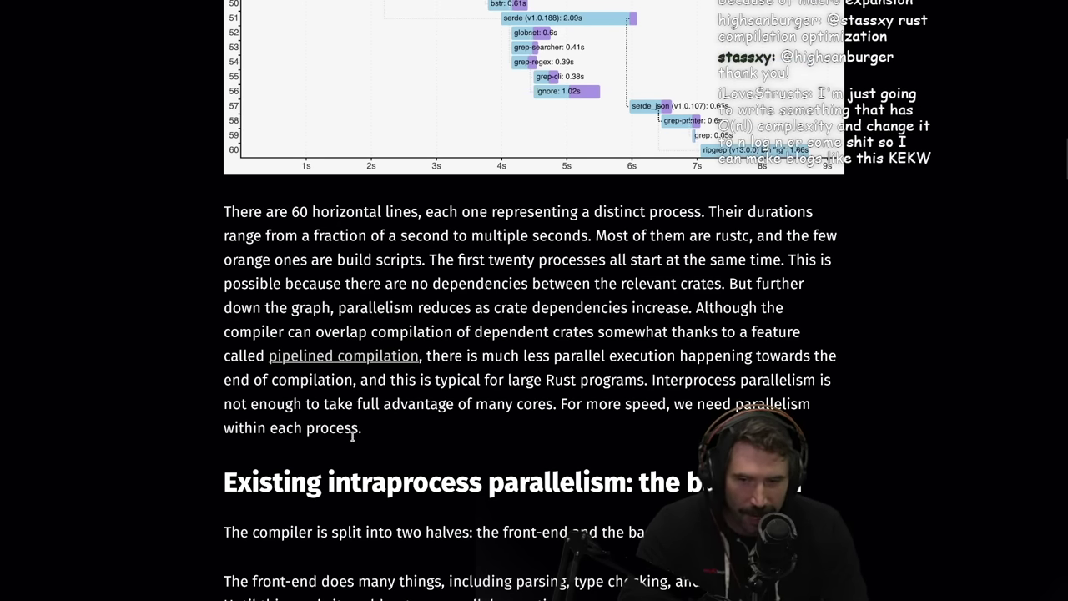
Scroll past the process graph into the 'Existing intraprocess parallelism' section.
scroll(352, 437, "down", 2)
left_click_drag(345, 334, 242, 121)
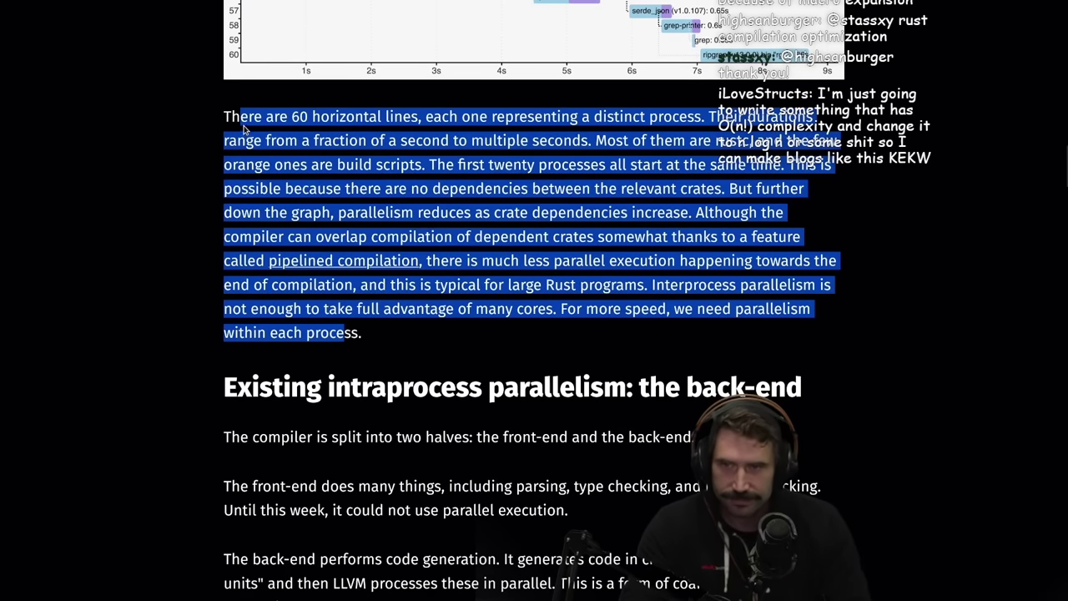
left_click(115, 297)
scroll(146, 283, "down", 4)
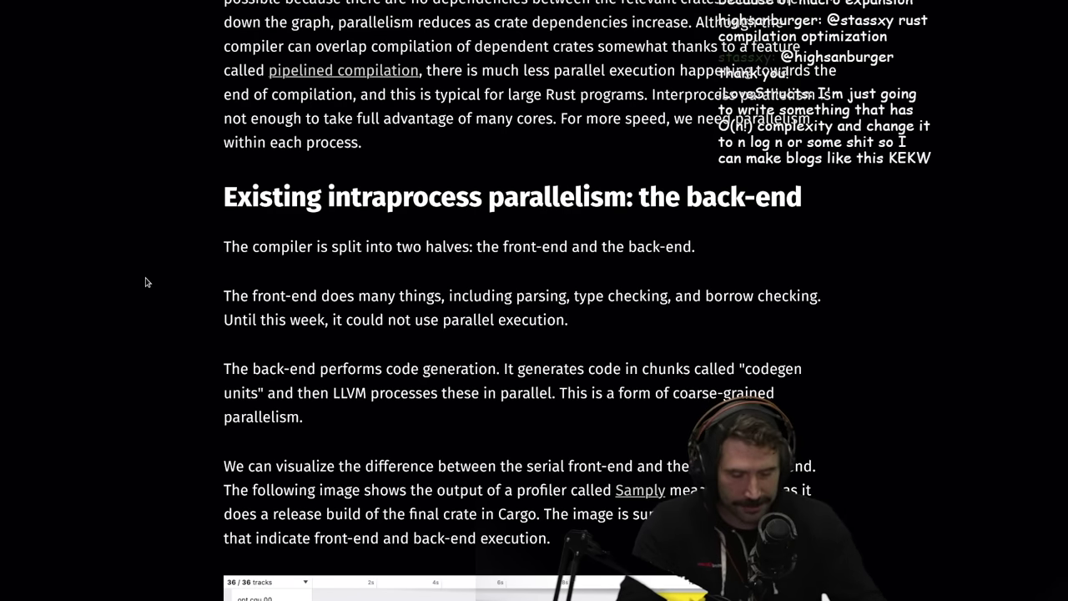
scroll(507, 362, "down", 10)
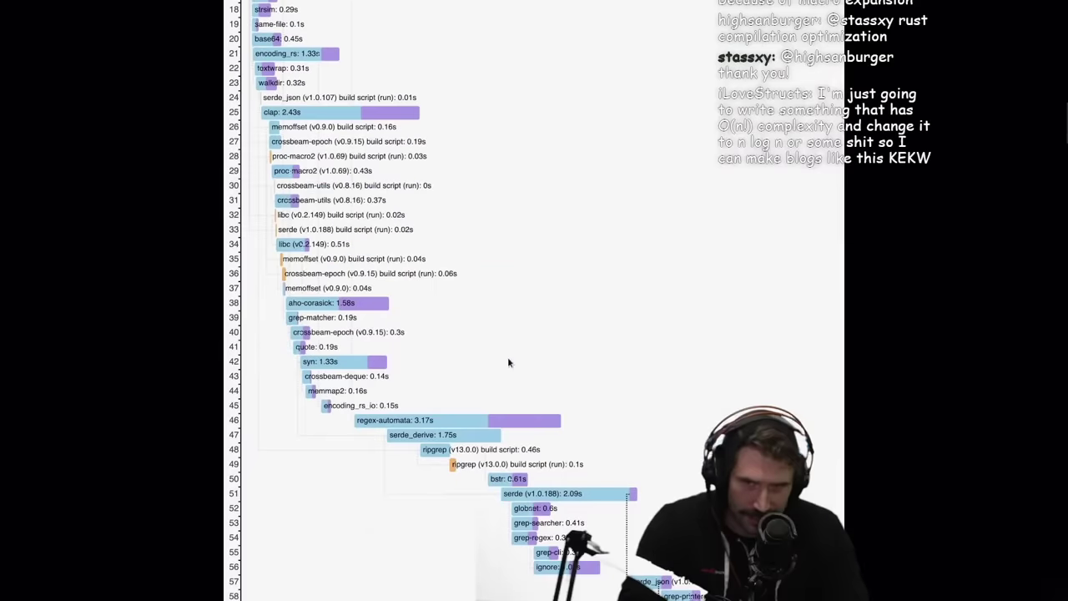
scroll(459, 207, "up", 3)
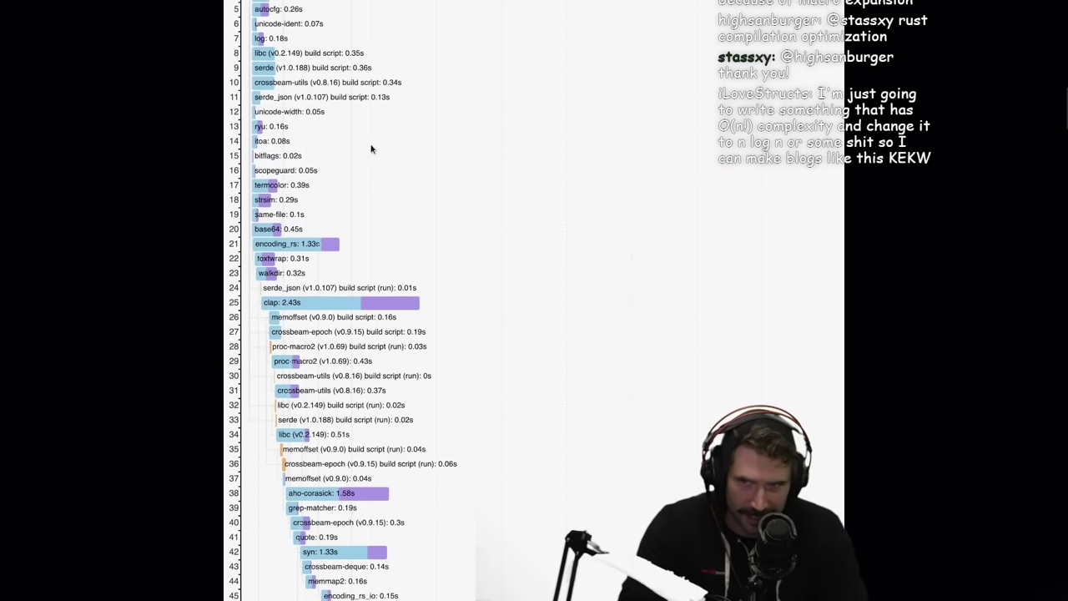
scroll(370, 147, "down", 6)
scroll(417, 230, "down", 5)
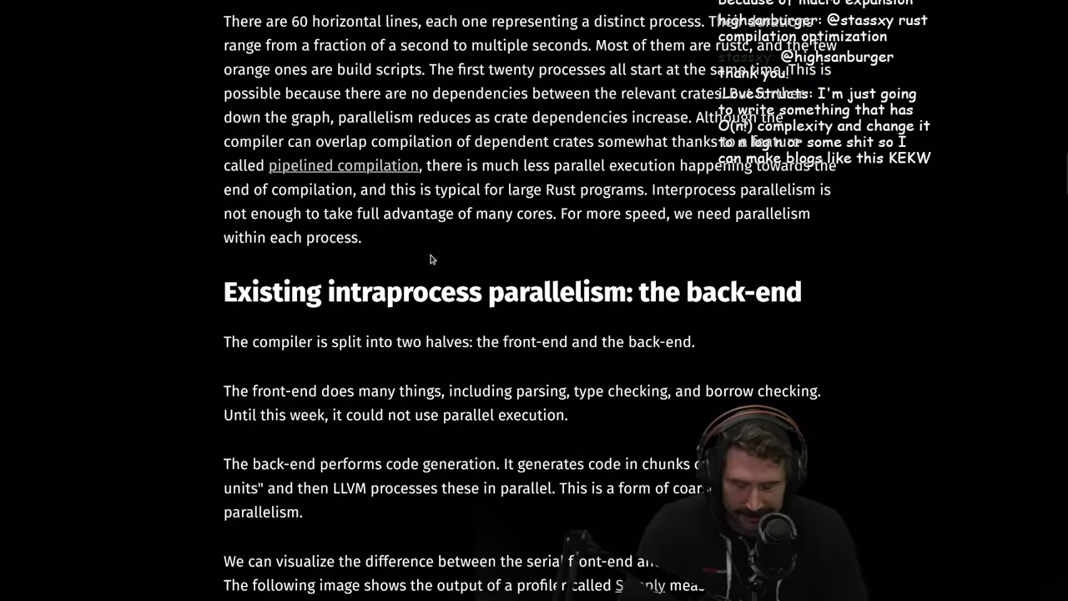
scroll(405, 282, "down", 2)
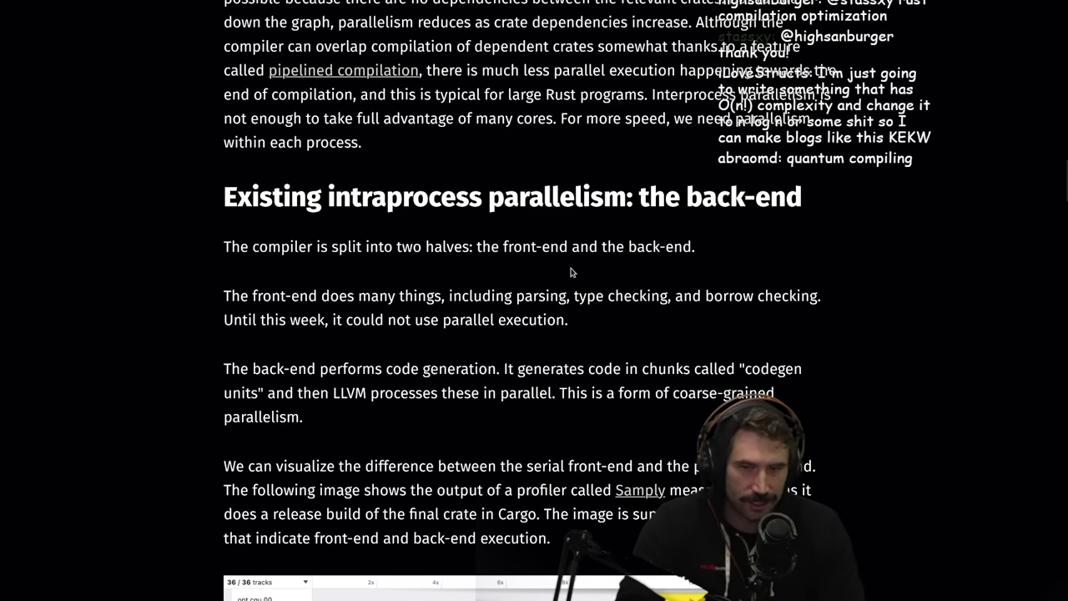
scroll(506, 295, "down", 2)
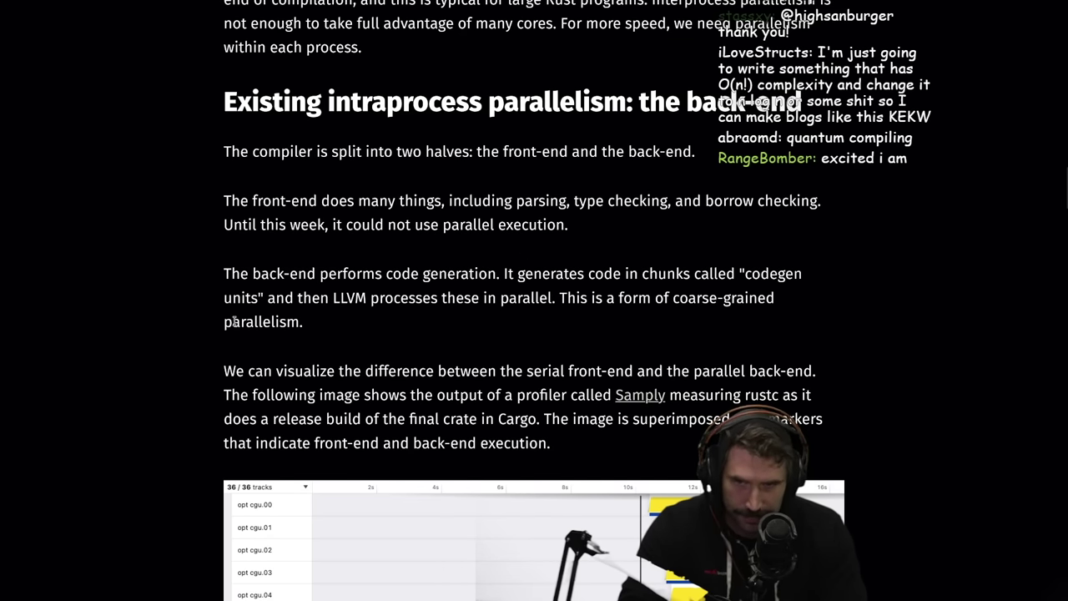
scroll(519, 150, "down", 2)
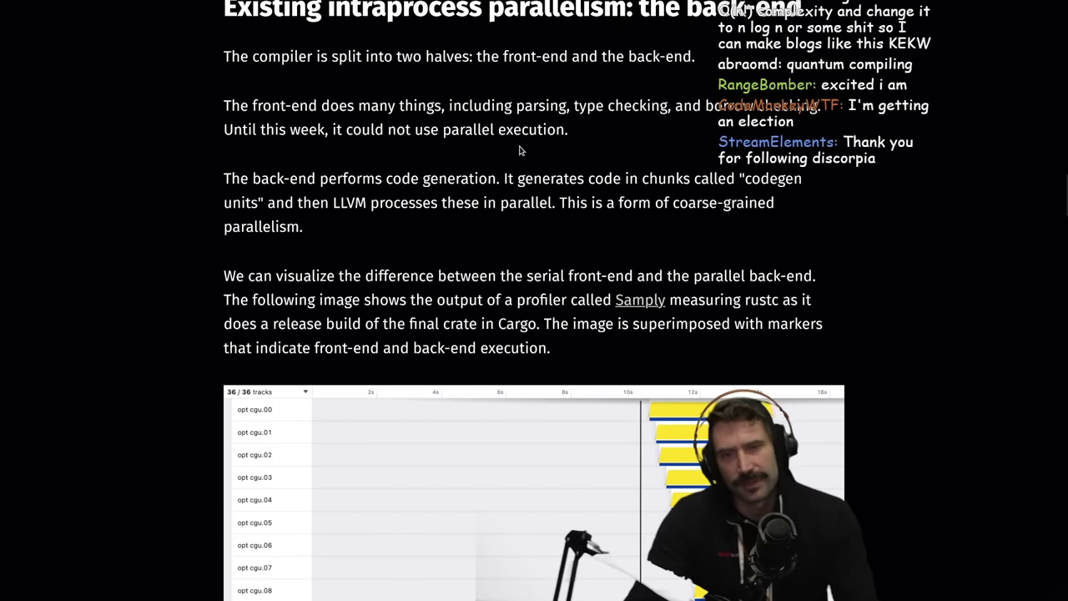
Highlight the 'borrow checking' and 'parsing' wording, then reach the Samply thread chart.
mouse_move(715, 107)
left_mouse_down()
mouse_move(808, 110)
mouse_move(715, 98)
left_mouse_up()
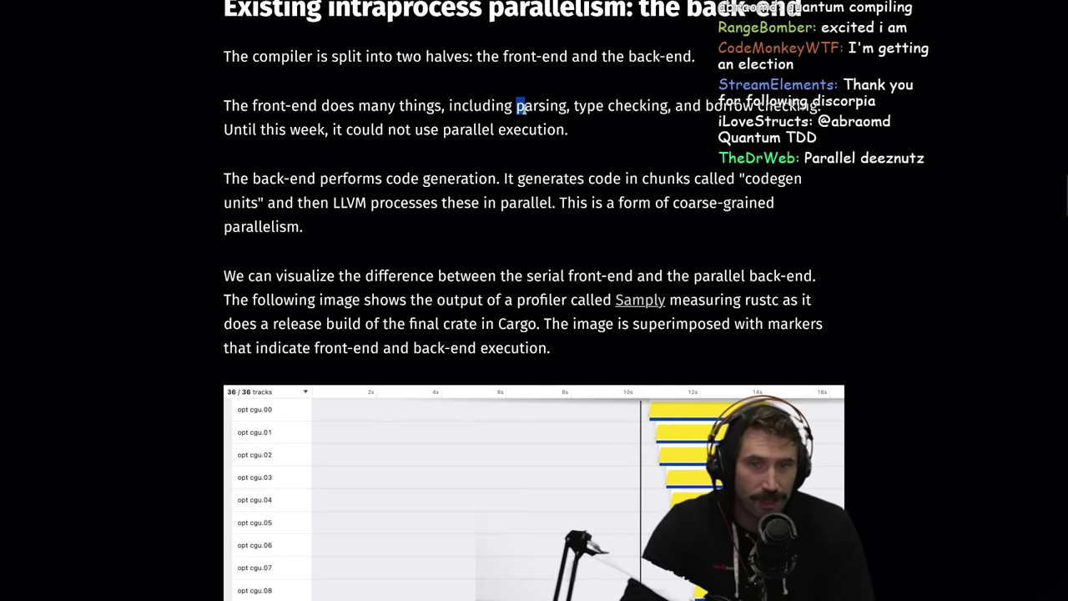
left_click_drag(516, 106, 567, 107)
left_click(470, 197)
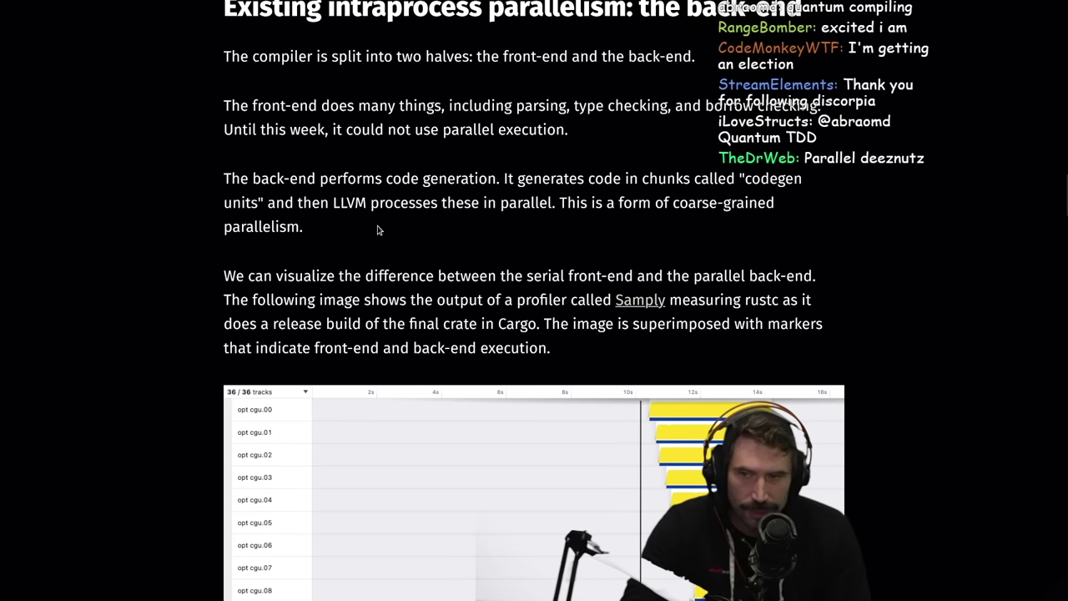
scroll(377, 230, "down", 2)
scroll(386, 230, "down", 2)
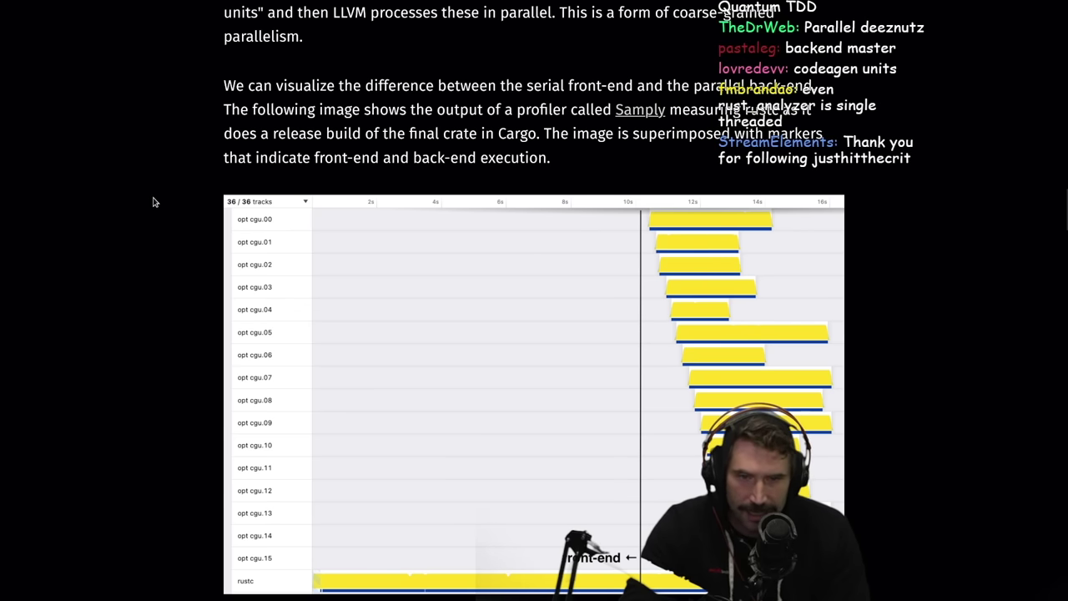
scroll(155, 203, "down", 2)
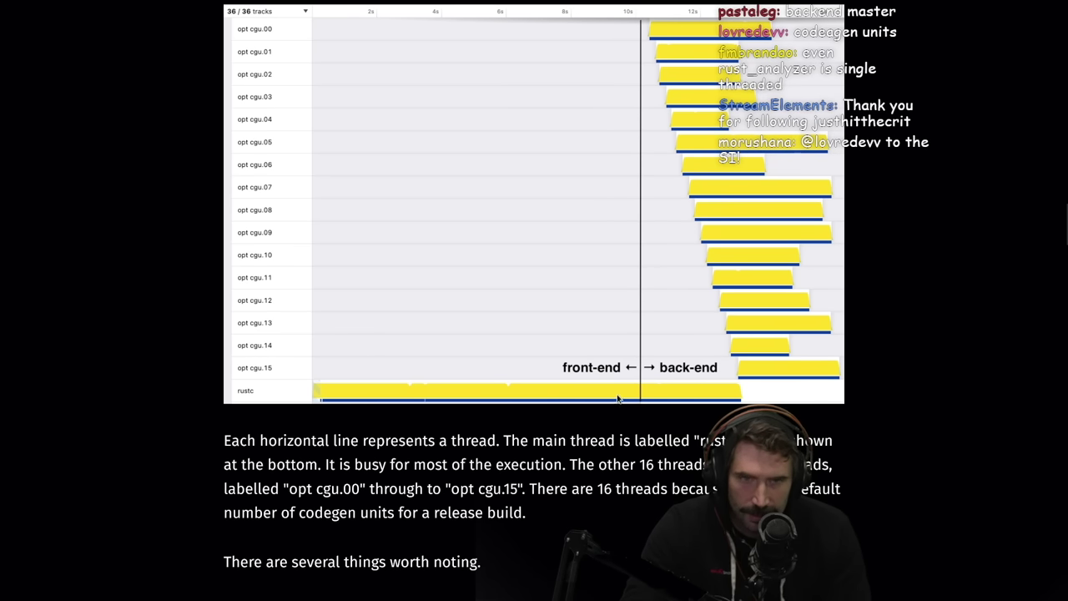
scroll(946, 529, "up", 2)
scroll(946, 529, "down", 2)
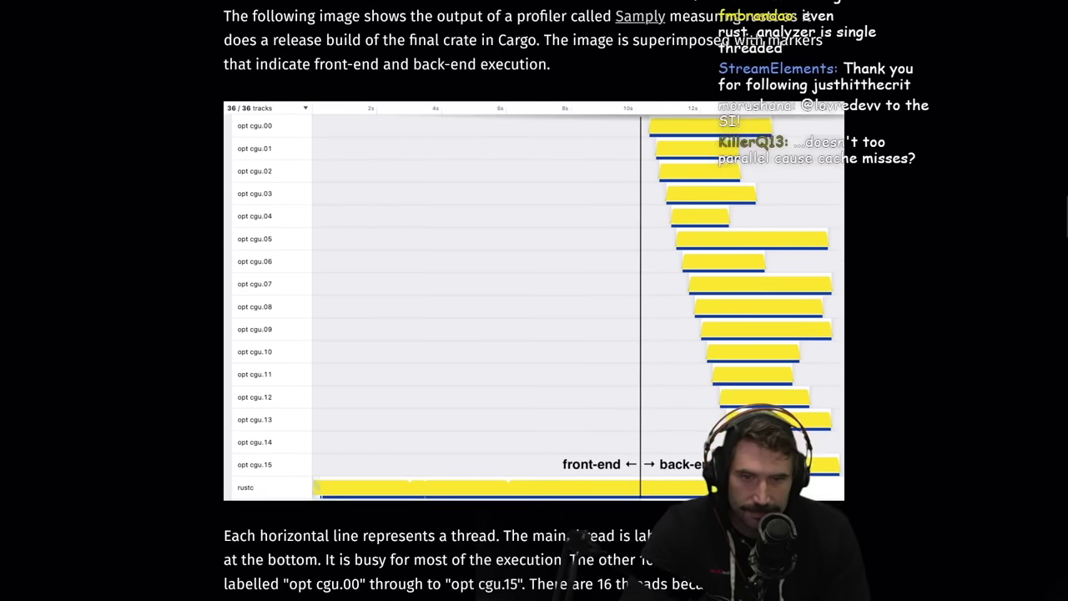
scroll(949, 529, "up", 2)
scroll(951, 529, "down", 1)
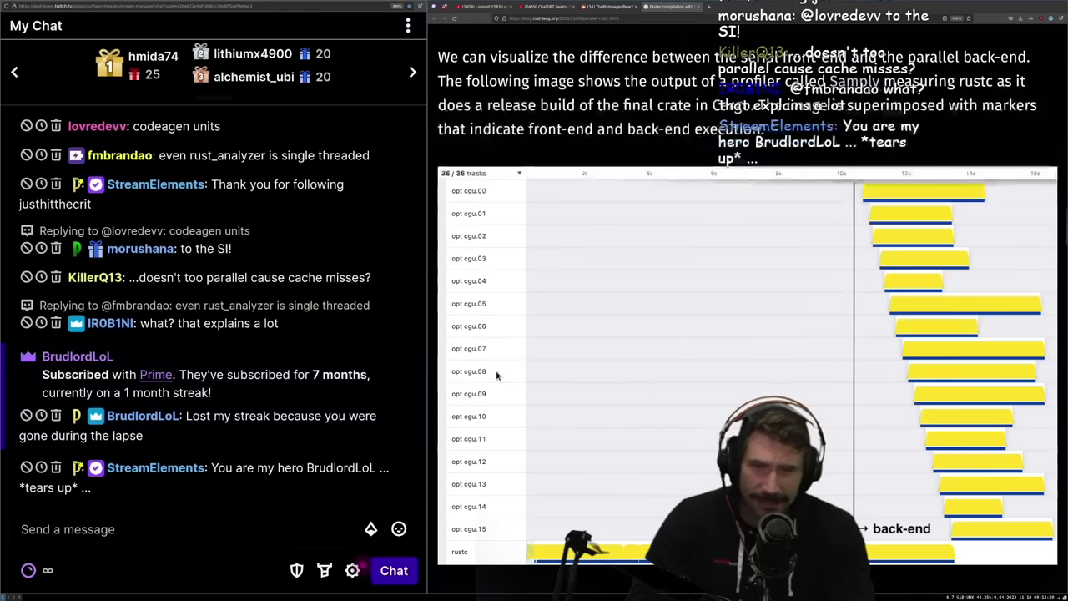
left_click(177, 531)
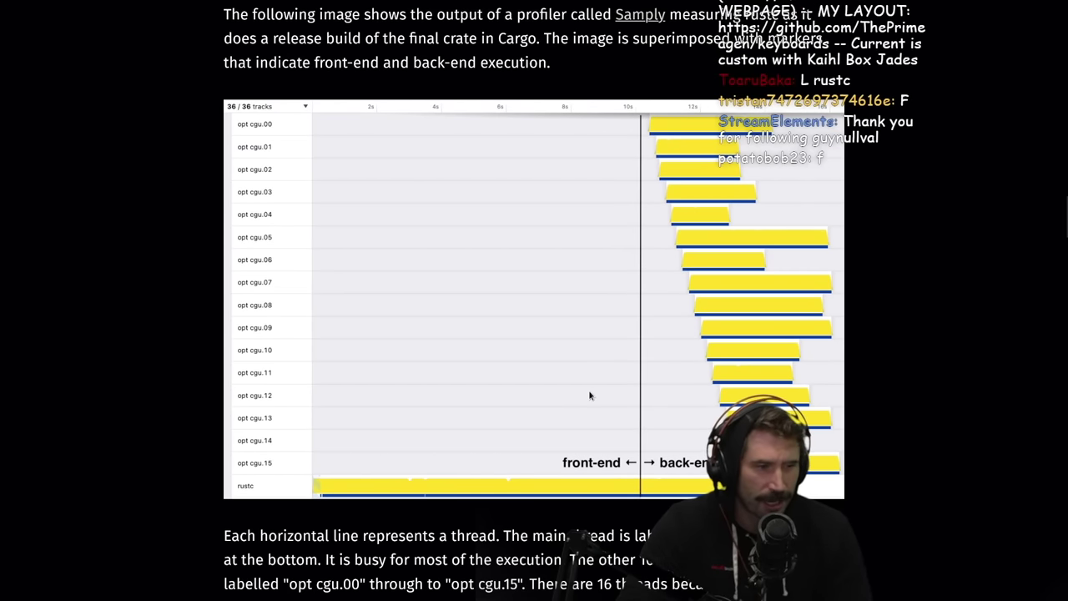
scroll(595, 389, "down", 3)
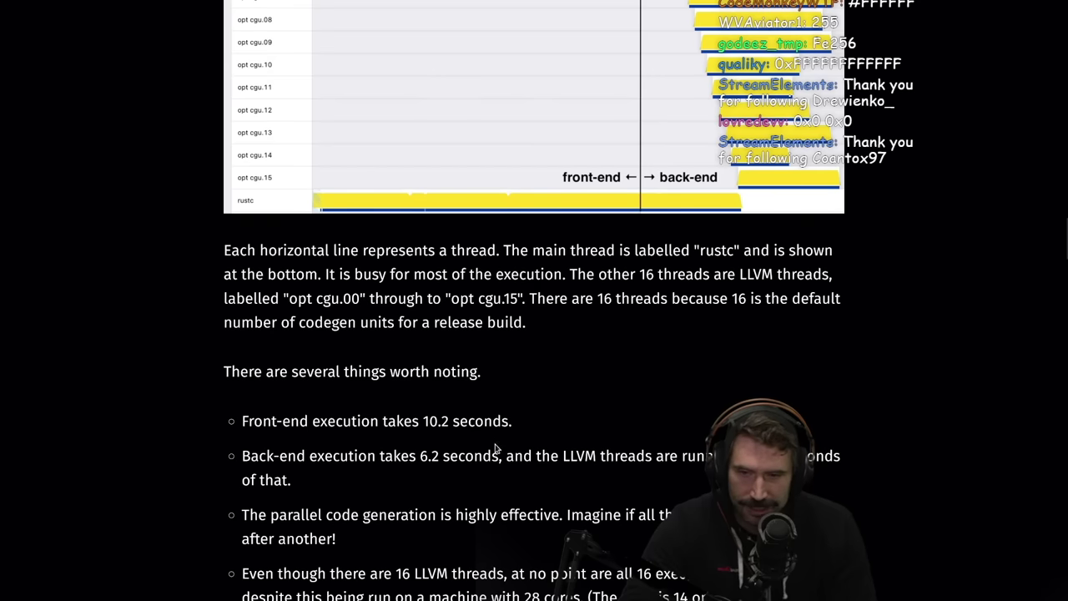
Highlight the bullets on front-end timing, parallel code generation and serial LLVM IR translation.
scroll(496, 448, "down", 1)
left_click_drag(292, 325, 528, 351)
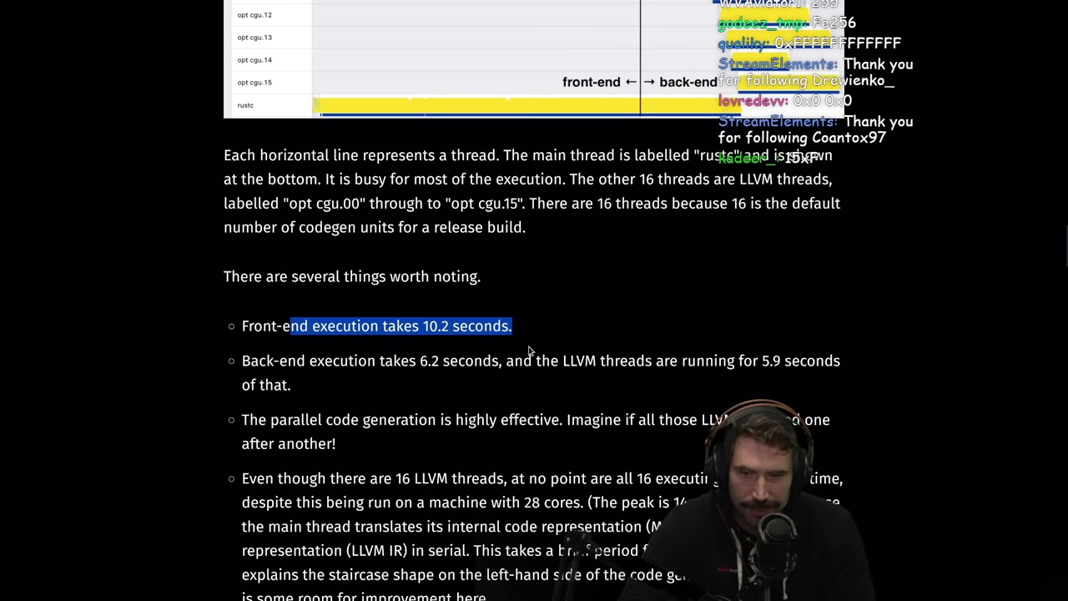
left_click(450, 421)
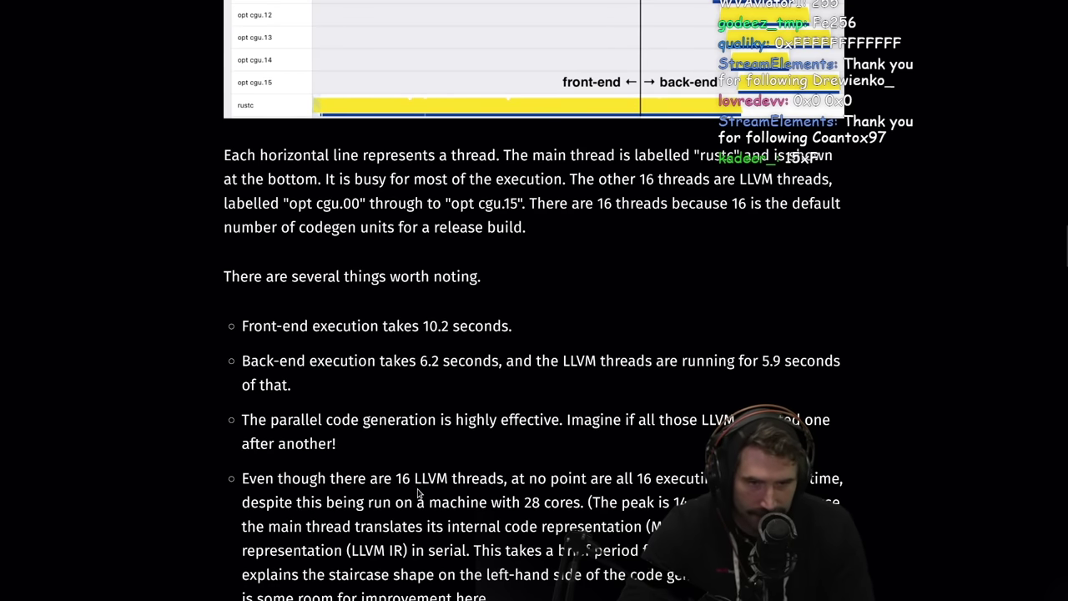
scroll(414, 494, "down", 2)
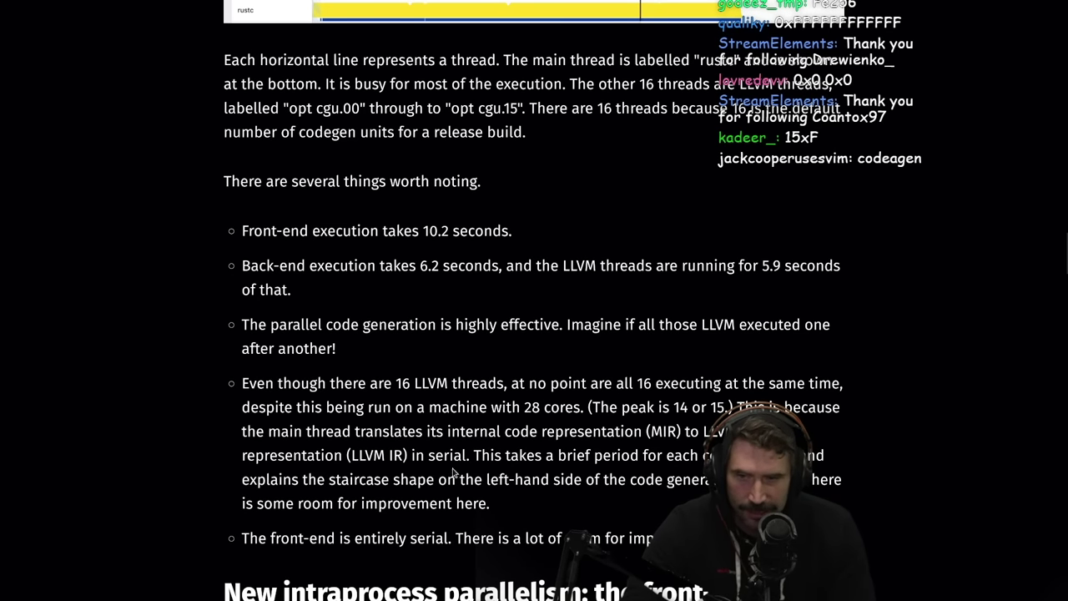
left_click_drag(341, 355, 214, 312)
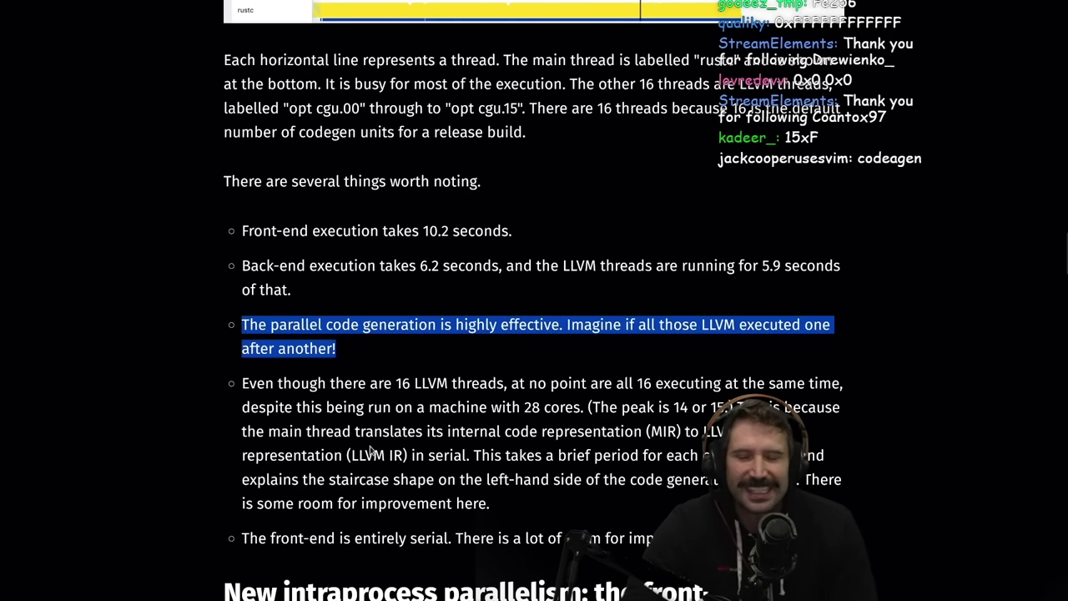
left_click_drag(403, 456, 410, 473)
scroll(410, 472, "down", 2)
left_click(440, 397)
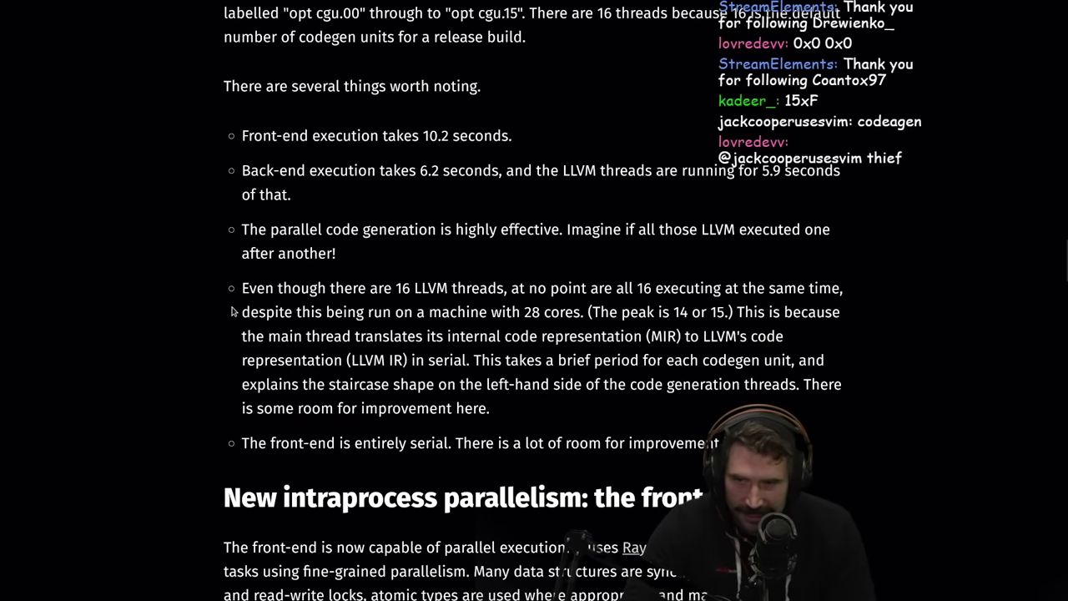
scroll(440, 397, "up", 3)
scroll(430, 409, "down", 4)
scroll(436, 292, "up", 1)
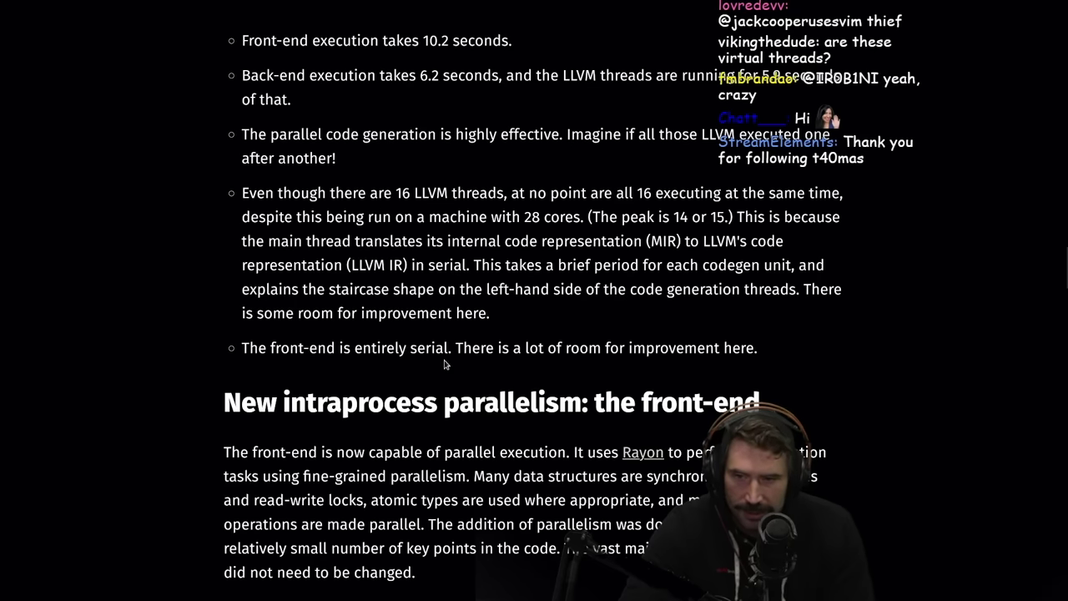
left_click_drag(318, 348, 745, 349)
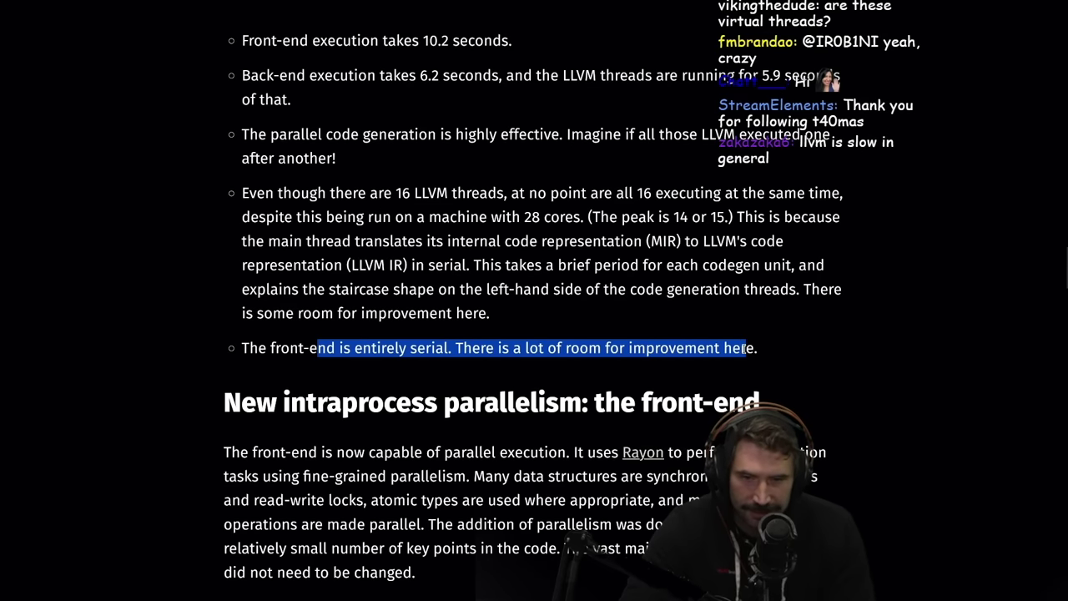
left_click(555, 473)
scroll(826, 476, "up", 3)
scroll(822, 455, "up", 3)
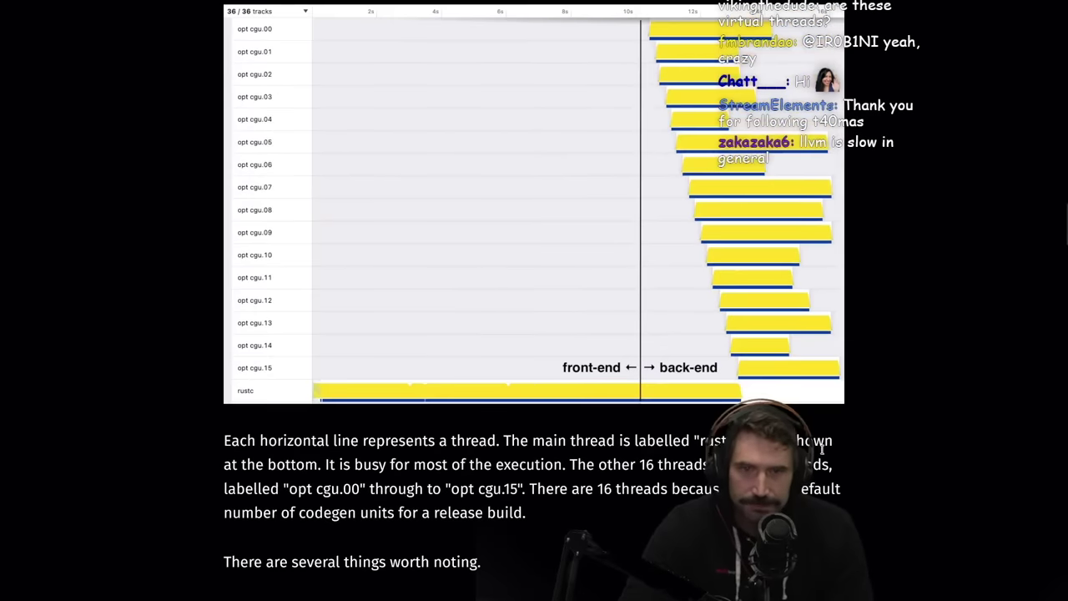
scroll(821, 451, "up", 2)
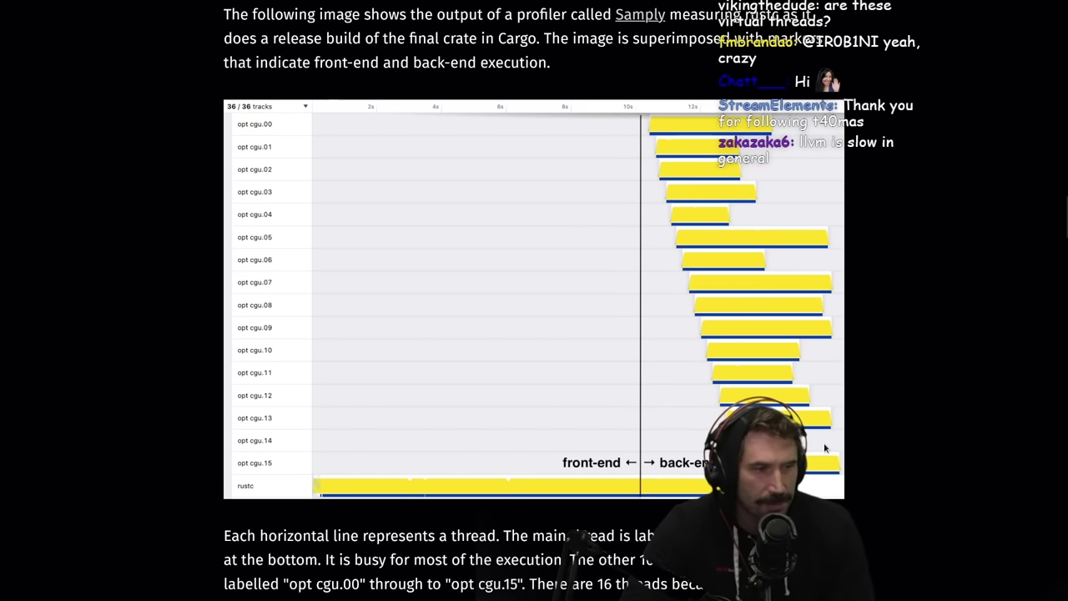
scroll(824, 448, "down", 2)
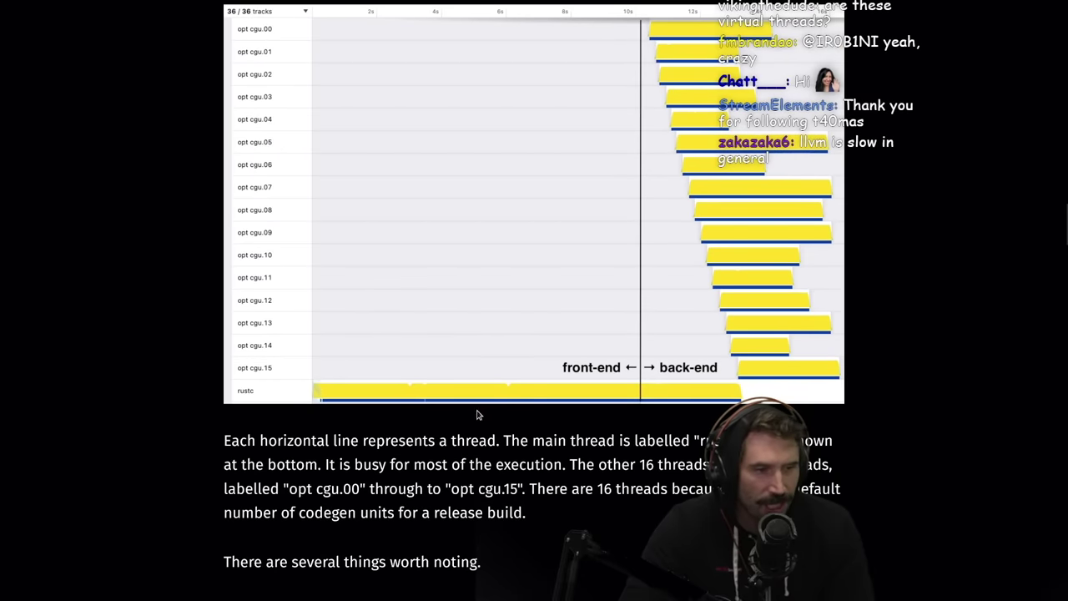
scroll(634, 400, "down", 6)
scroll(634, 392, "down", 4)
scroll(631, 385, "down", 2)
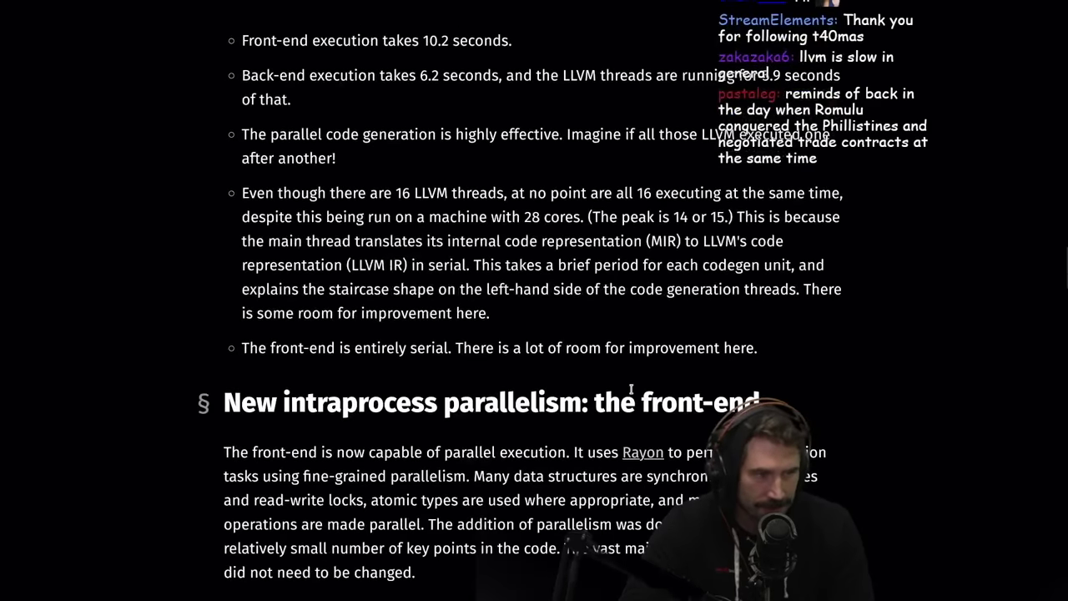
scroll(632, 388, "up", 4)
scroll(633, 386, "down", 2)
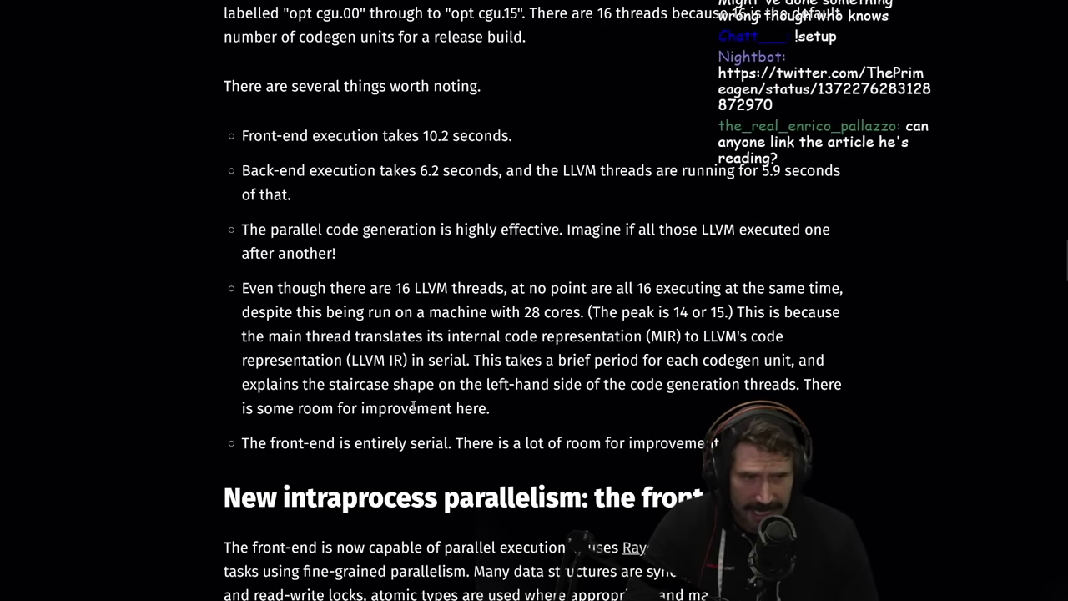
scroll(496, 422, "down", 2)
scroll(417, 393, "down", 2)
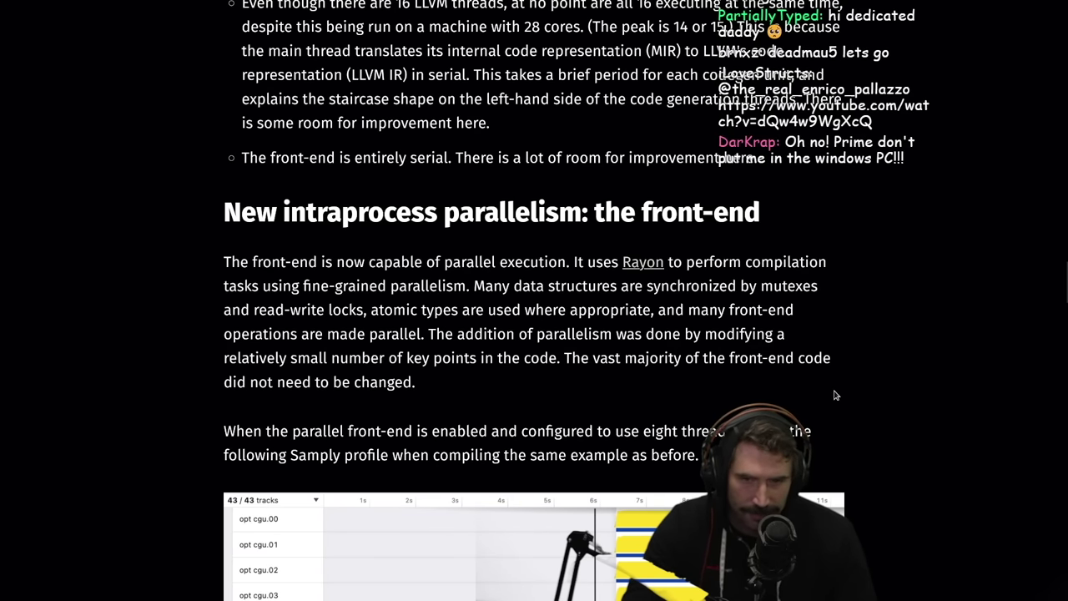
scroll(174, 380, "down", 3)
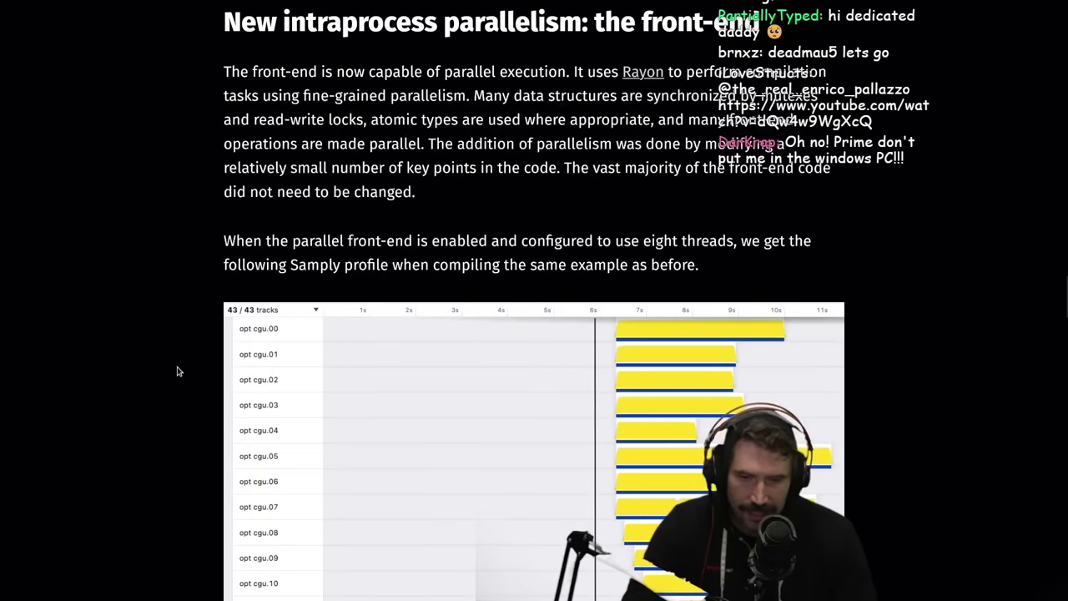
scroll(167, 367, "down", 5)
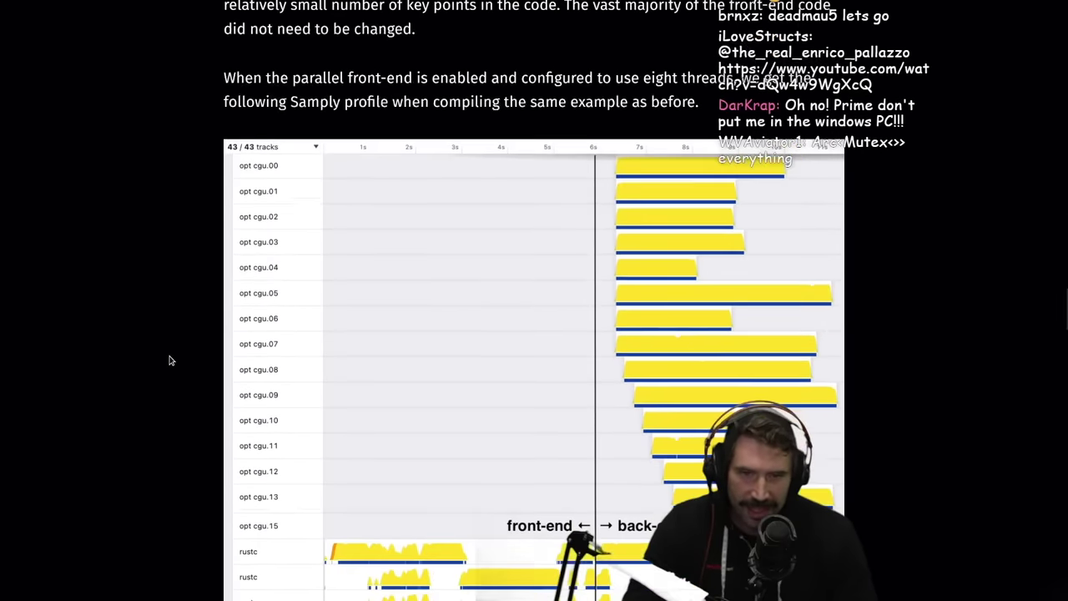
scroll(170, 358, "down", 2)
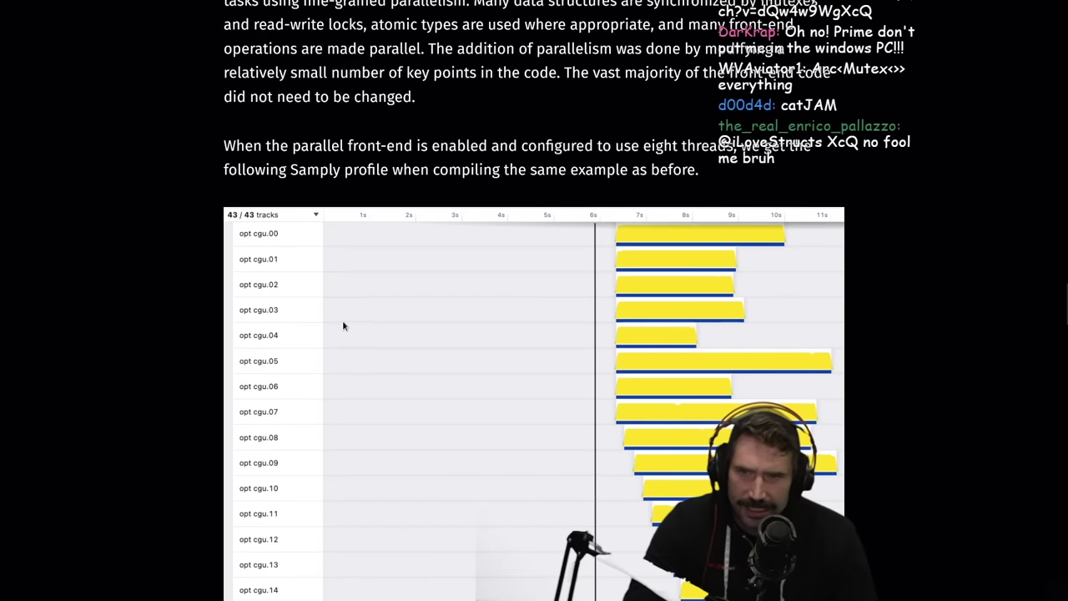
scroll(342, 326, "down", 3)
scroll(351, 330, "down", 5)
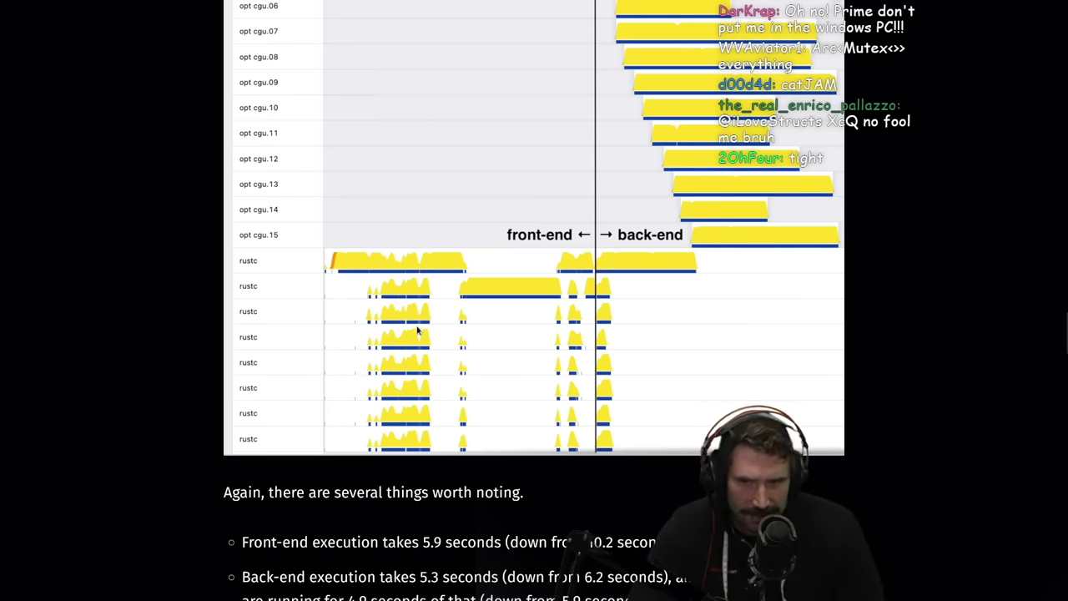
scroll(442, 375, "up", 2)
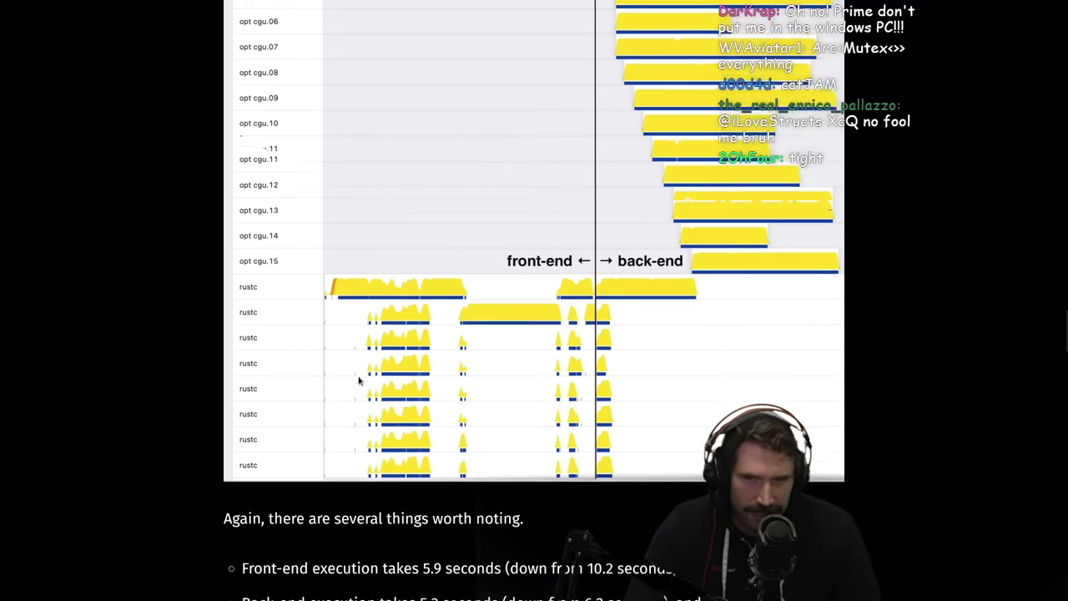
scroll(250, 350, "up", 4)
scroll(166, 320, "down", 1)
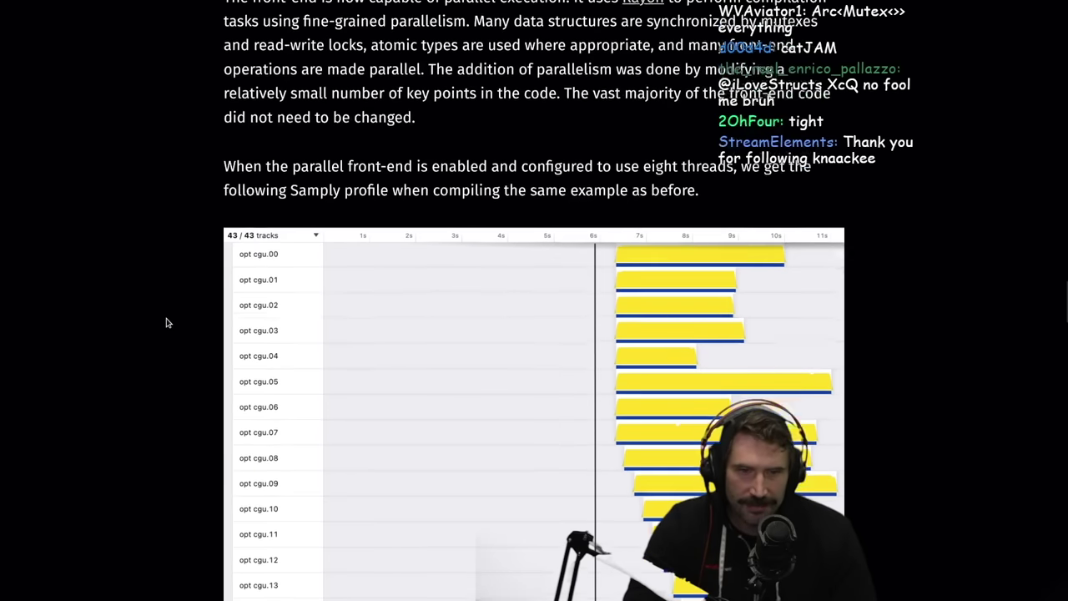
scroll(164, 317, "down", 3)
scroll(158, 313, "up", 3)
scroll(157, 312, "up", 1)
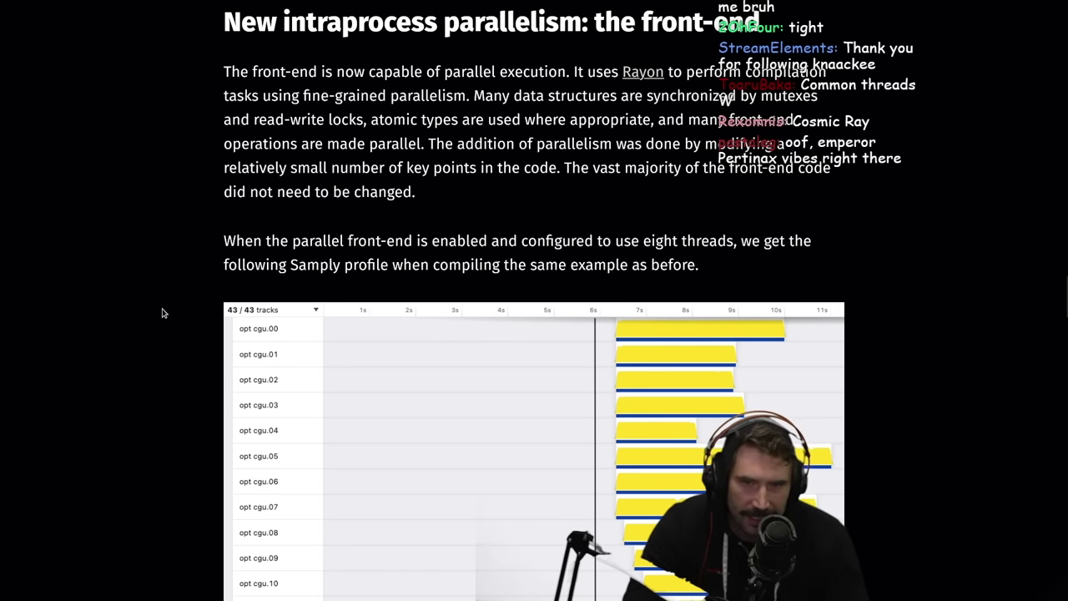
scroll(161, 308, "down", 4)
scroll(175, 307, "down", 3)
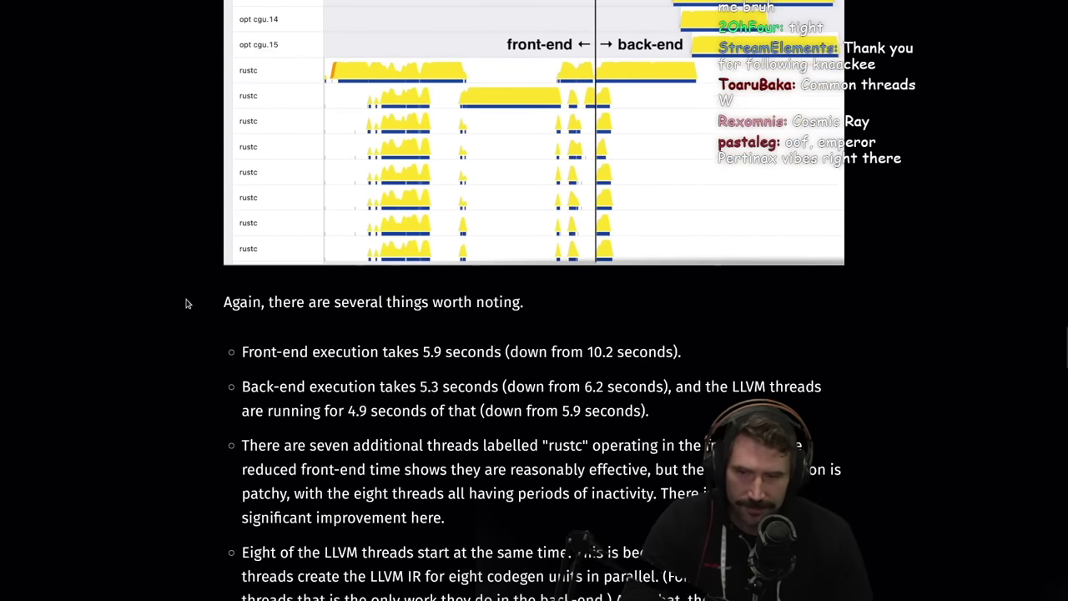
scroll(186, 306, "down", 1)
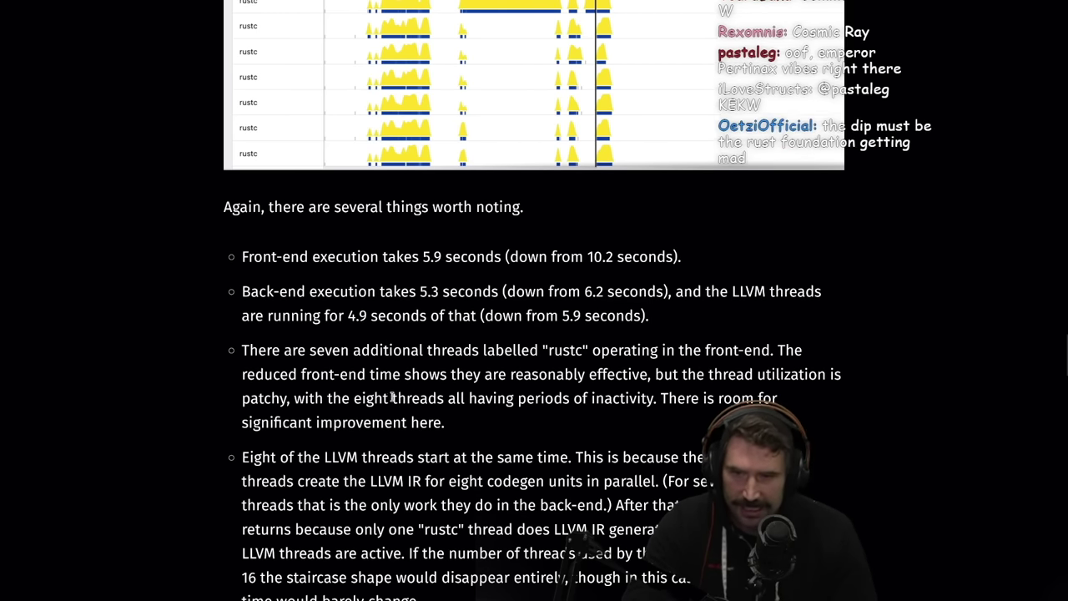
scroll(324, 297, "down", 2)
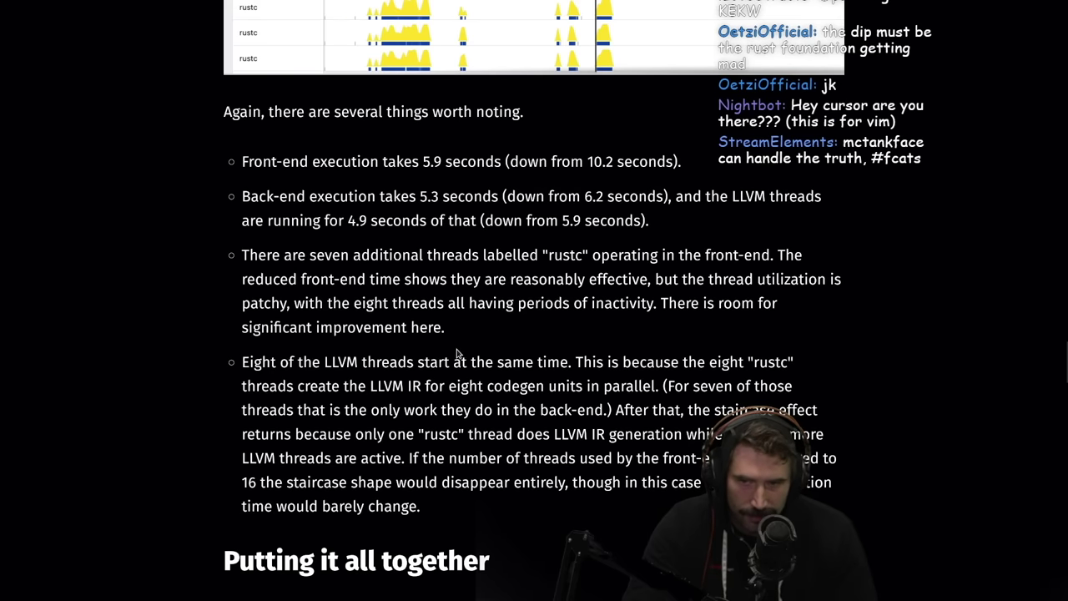
Scroll to 'How to use it' and select the RUSTFLAGS="-Z threads=8" cargo build --release line.
scroll(408, 404, "down", 2)
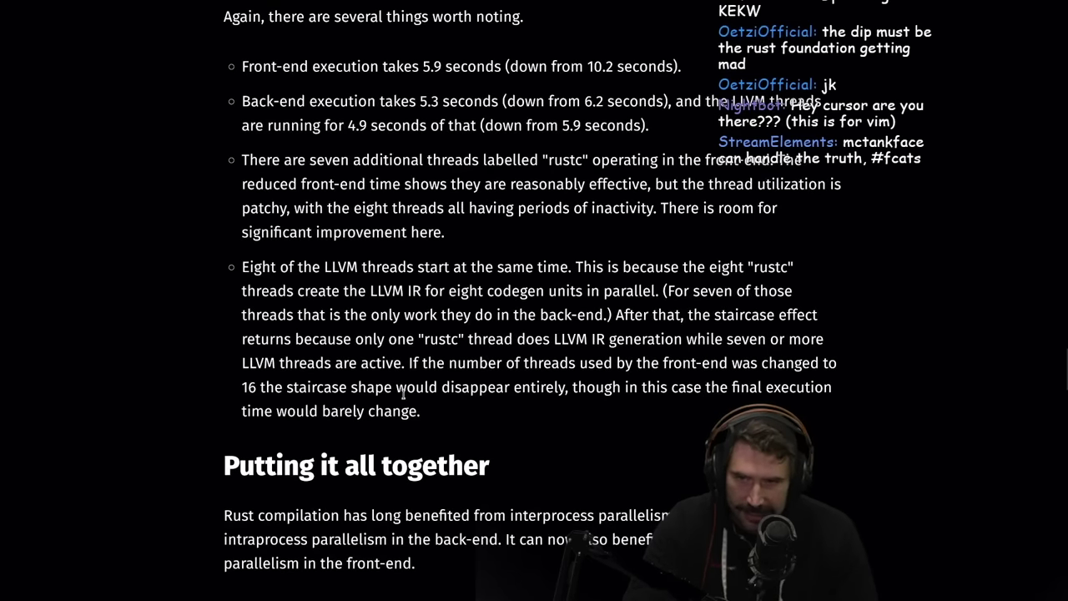
scroll(511, 379, "down", 1)
scroll(606, 326, "down", 1)
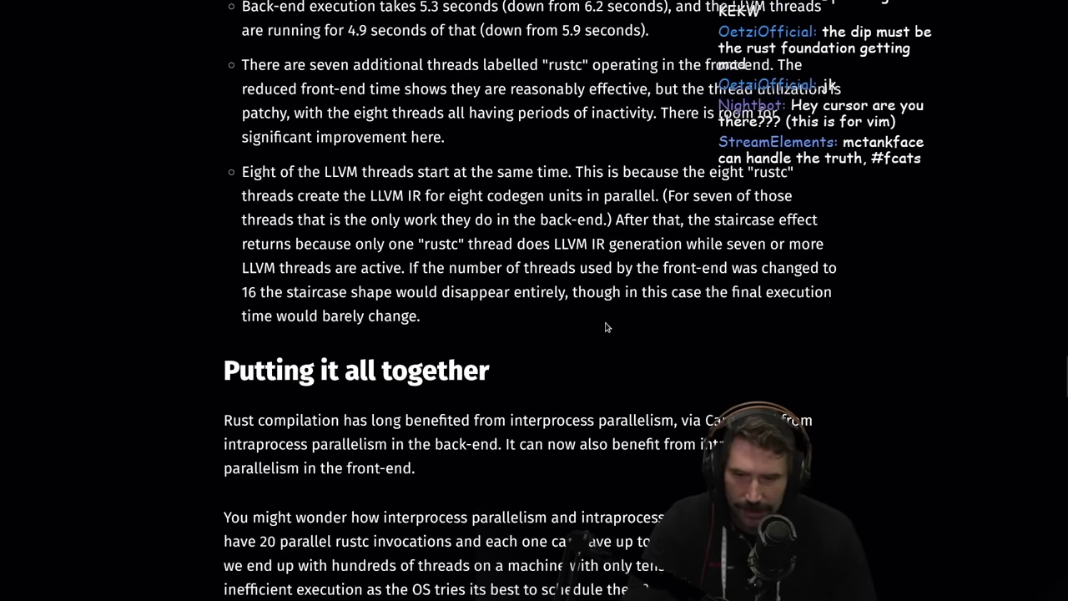
scroll(584, 321, "down", 9)
scroll(557, 318, "down", 4)
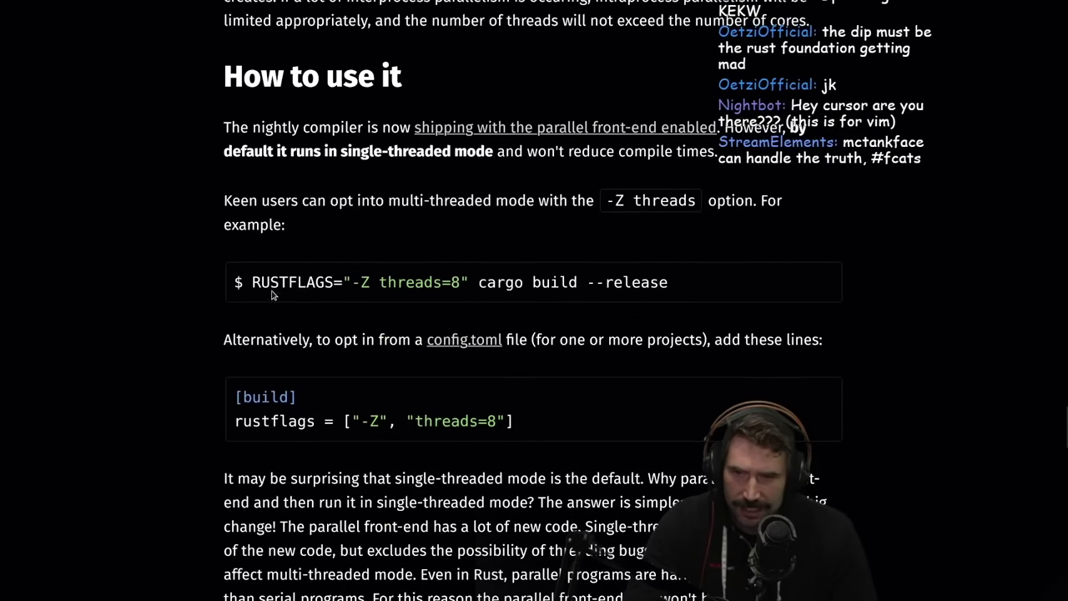
left_click_drag(253, 282, 668, 284)
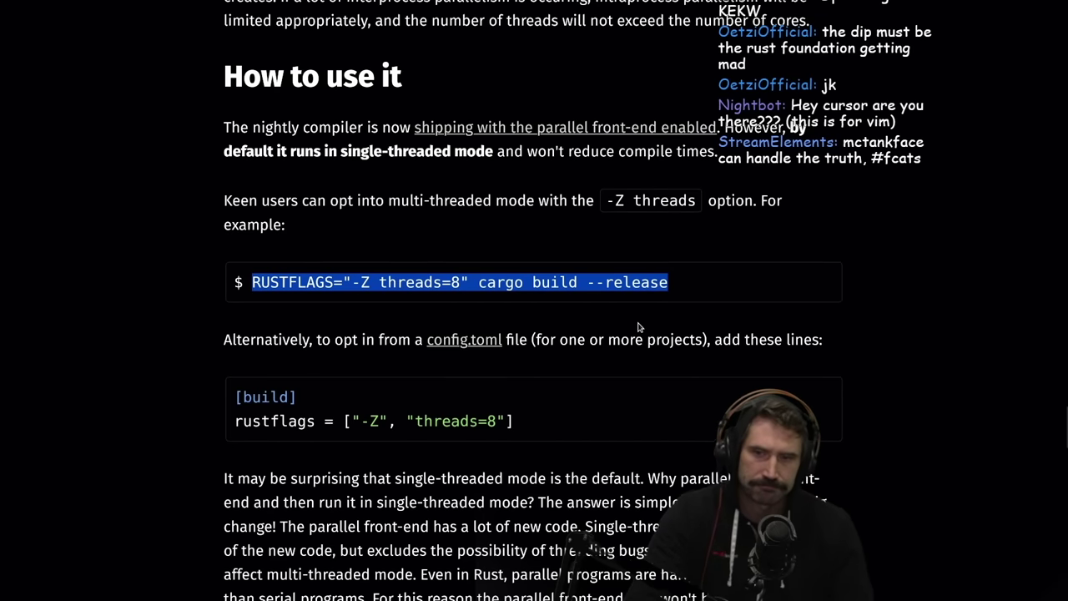
Open the js-perf-examples project in the tmux terminal's project picker.
key("alt+Tab")
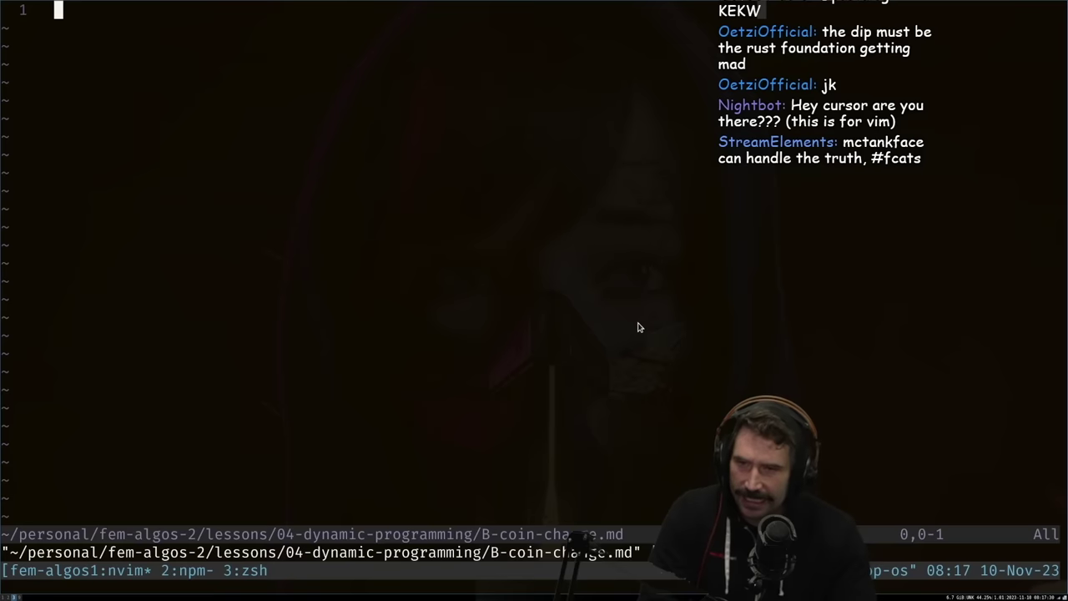
key("ctrl+c")
key("ctrl+f")
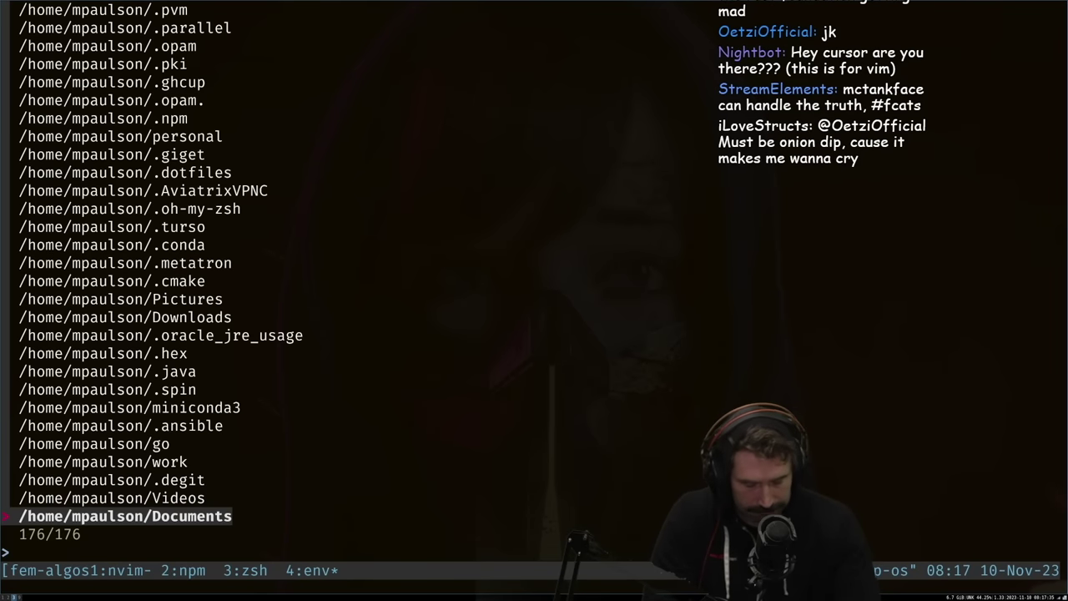
type("jsperf")
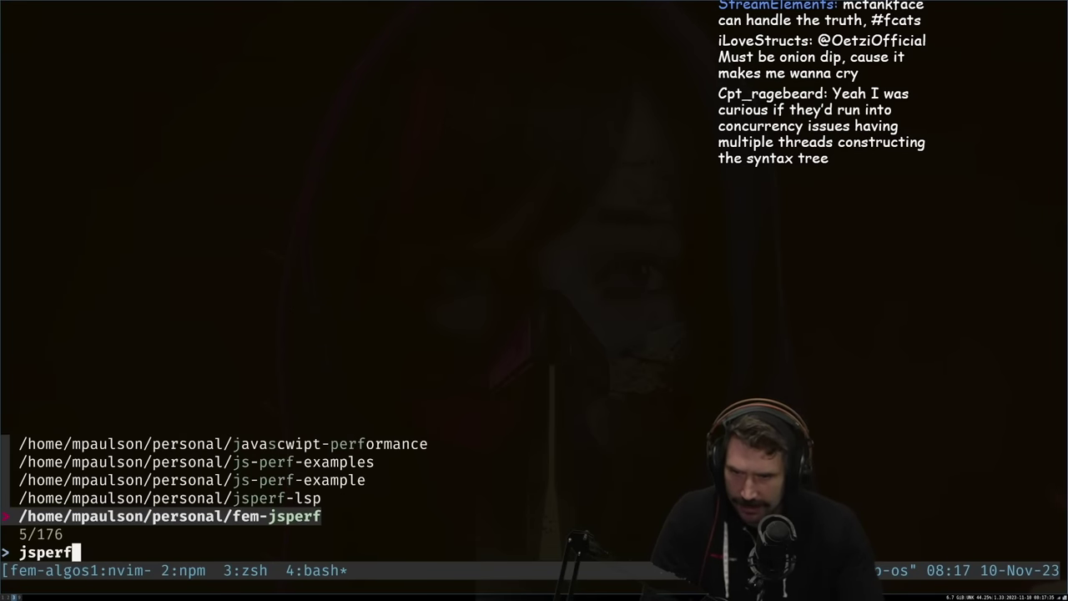
key("Up")
key("Up")
key("Up")
key("Return")
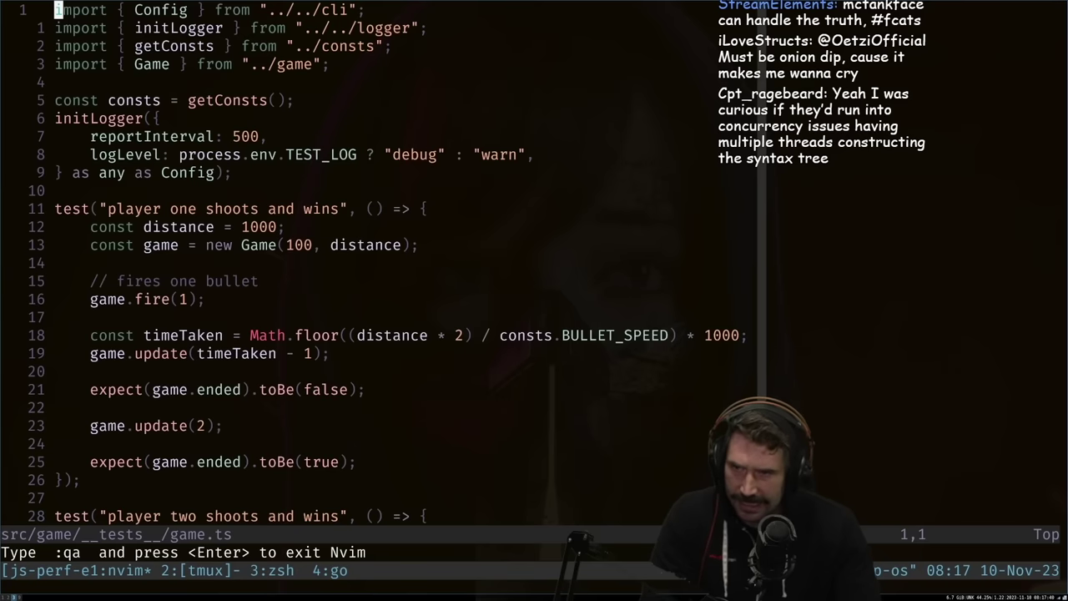
In tmux window 2, run cargo clean and rm -rf target to wipe build output.
key("ctrl+a")
key("2")
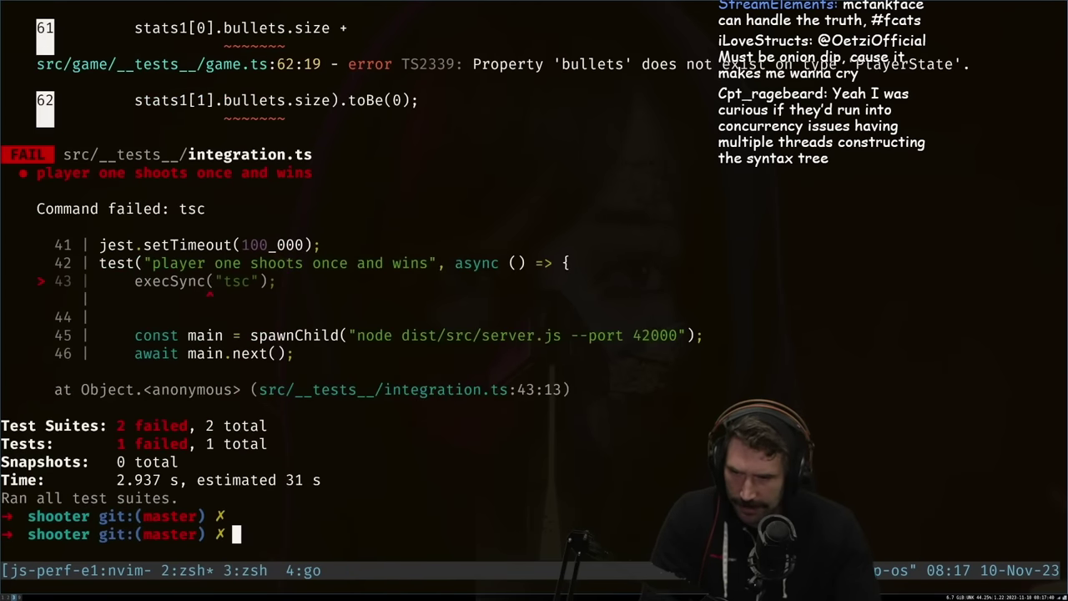
key("Return")
type("cargo clea")
key("BackSpace")
key("BackSpace")
key("BackSpace")
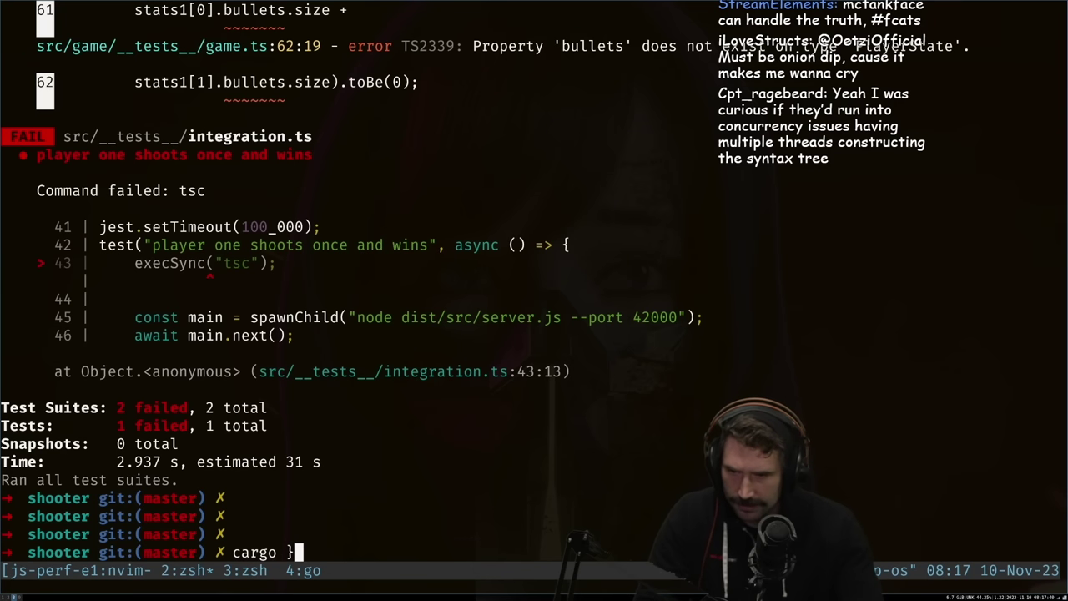
type("clean")
key("Return")
key("Return")
key("Return")
type("r")
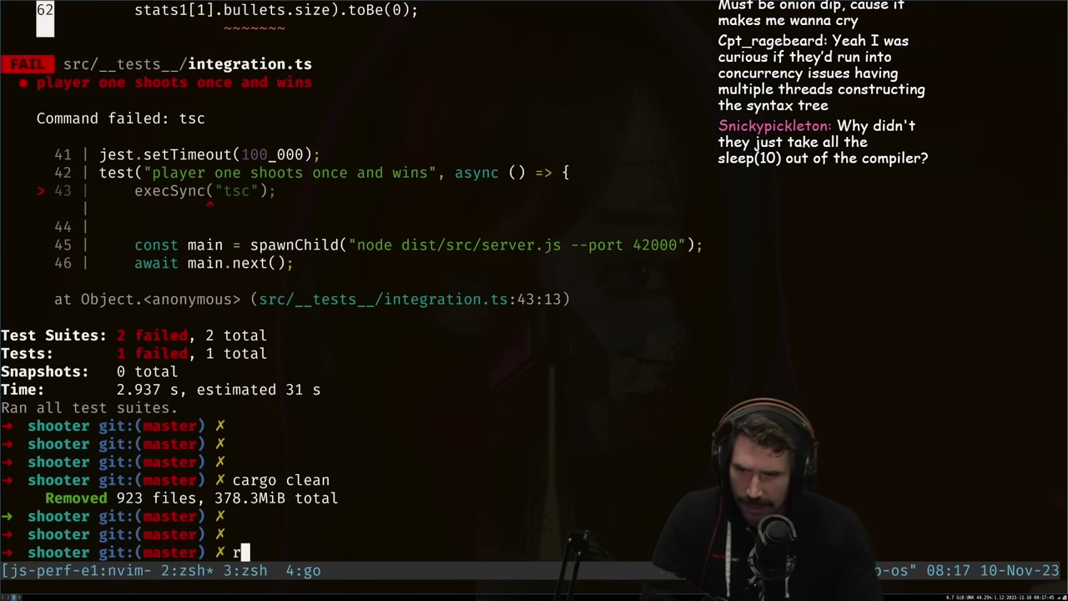
type("m -rf tar")
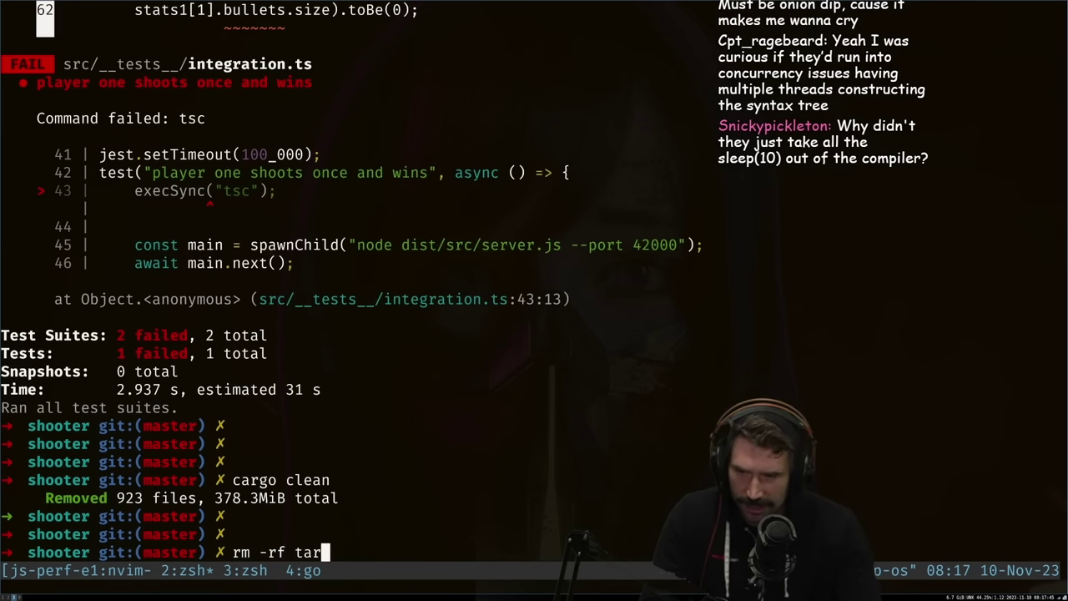
key("Return")
key("Return")
key("Return")
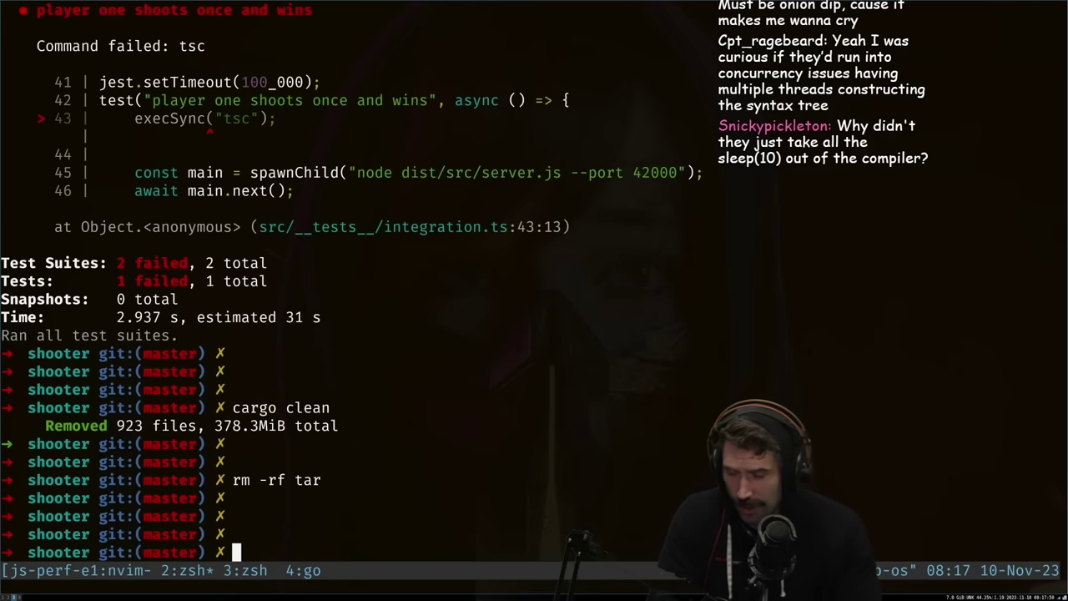
Start installing the nightly toolchain with rustup toolchain install nightly.
type("rust")
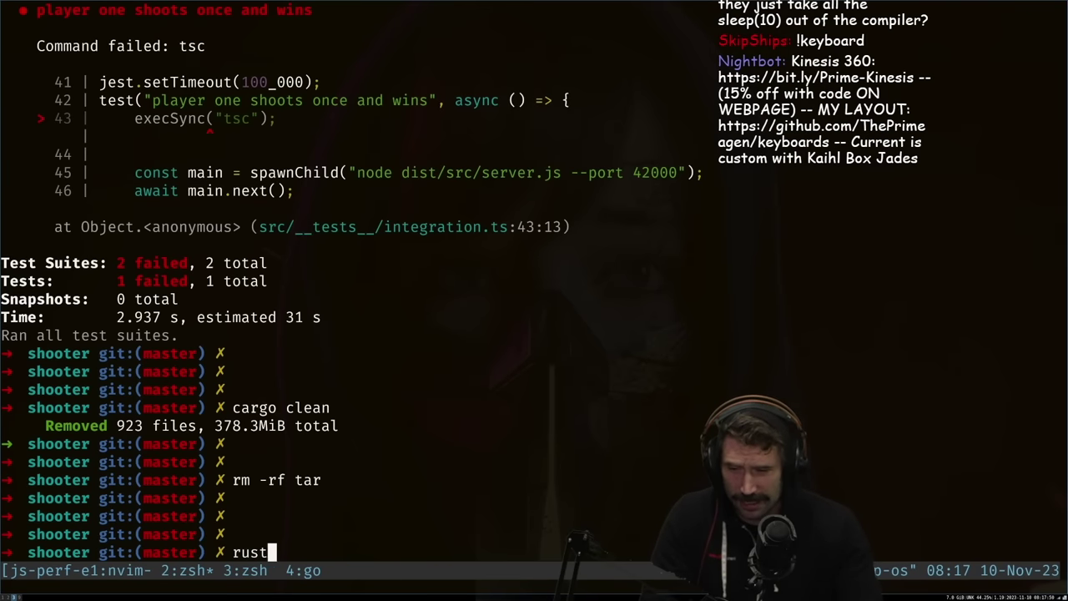
type("up toolchain install nightly")
key("Return")
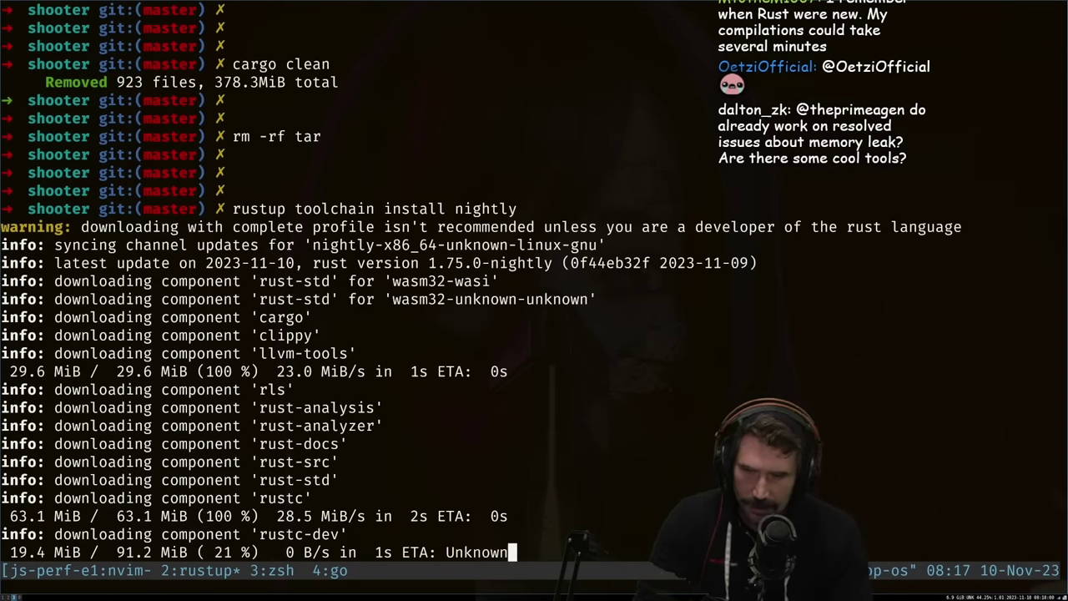
key("alt+Tab")
scroll(534, 301, "up", 5)
scroll(534, 300, "up", 5)
scroll(529, 305, "up", 5)
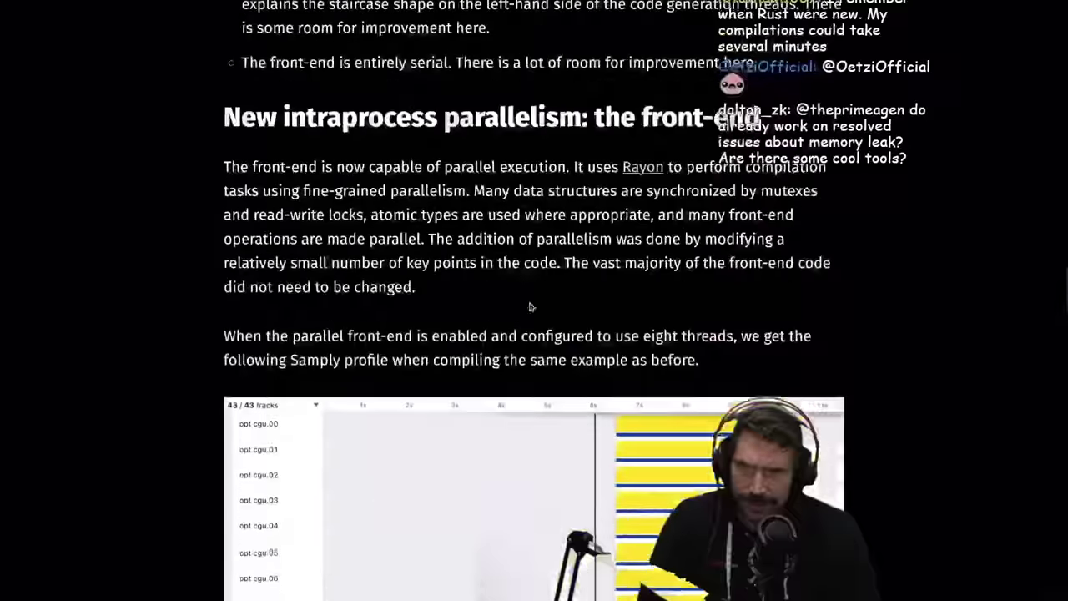
scroll(520, 309, "up", 5)
scroll(500, 239, "up", 5)
scroll(469, 218, "up", 5)
scroll(470, 218, "up", 10)
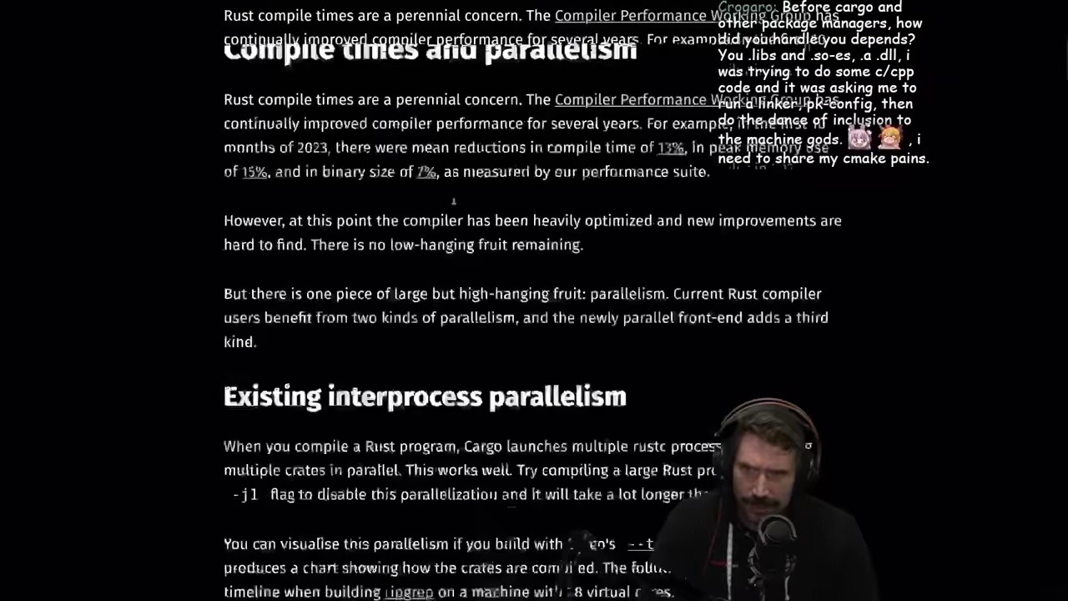
scroll(425, 231, "up", 5)
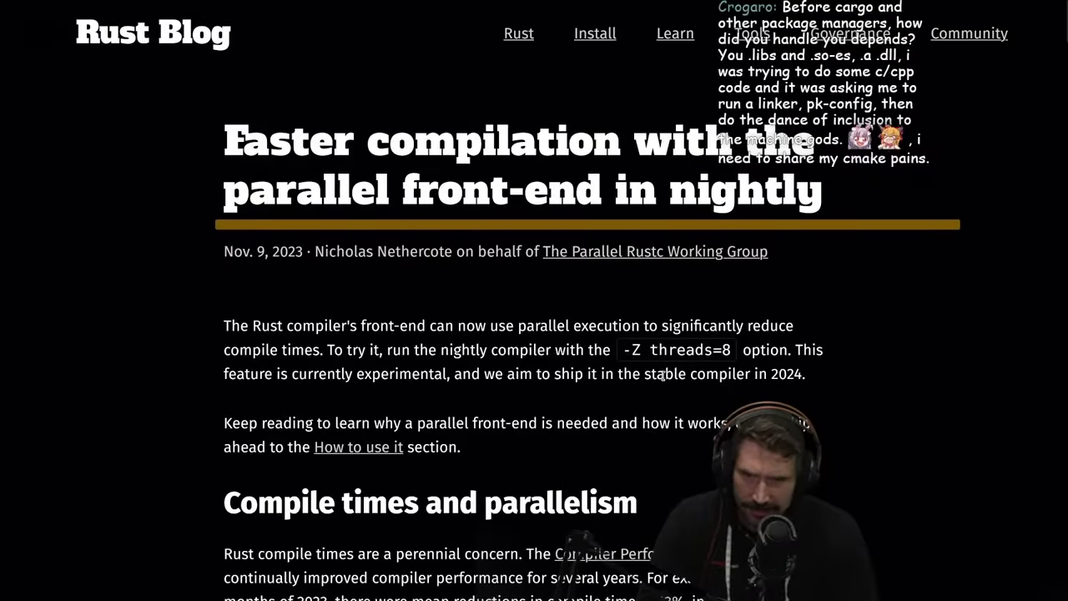
scroll(626, 372, "down", 3)
scroll(617, 388, "down", 3)
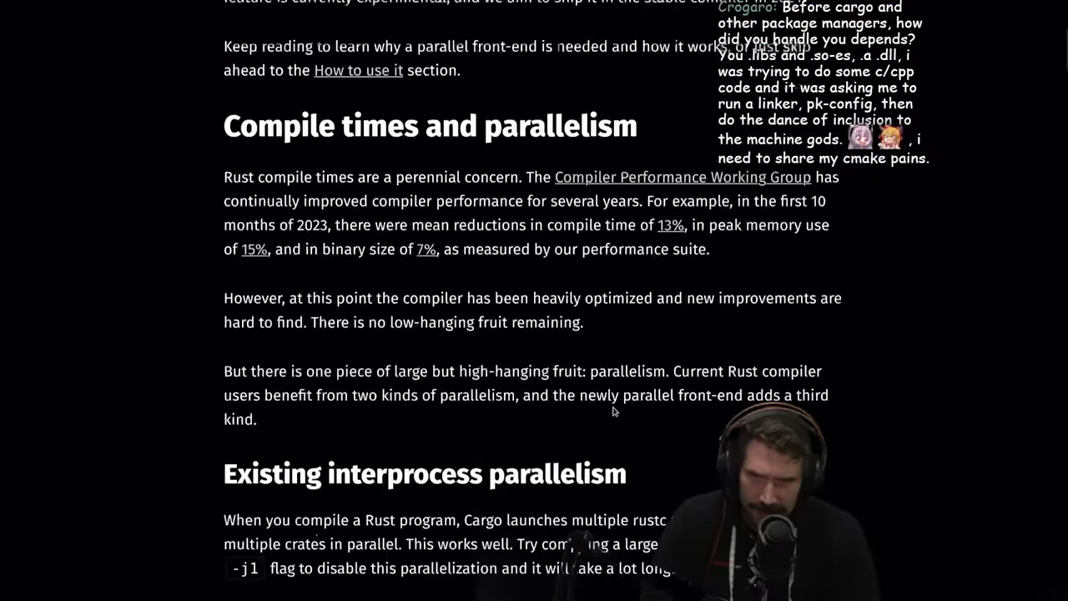
scroll(609, 399, "up", 5)
key("alt+Tab")
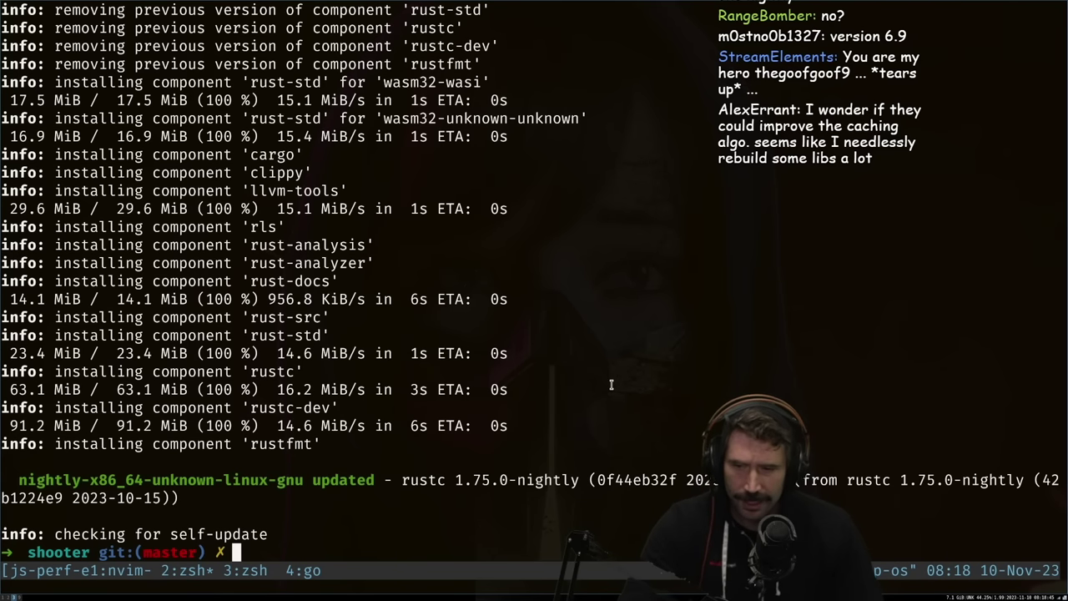
Add fresh empty prompt lines after the nightly update reports rustc 1.75.0-nightly.
key("Return")
key("Return")
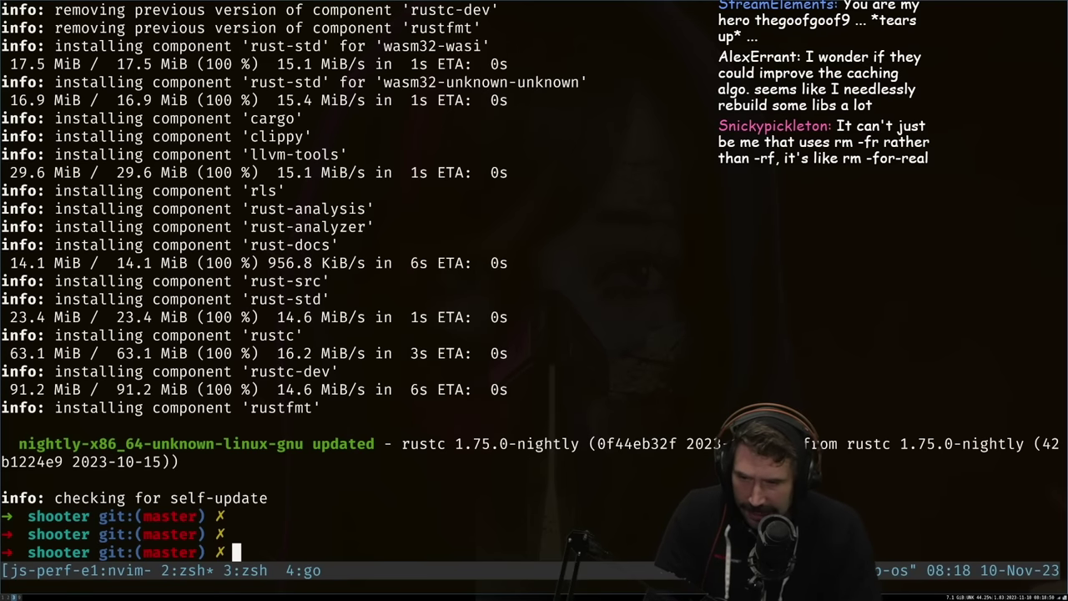
key("Return")
key("Return")
Start cargo build --release for shooter, then interrupt it with Ctrl+C.
type("cargo bui")
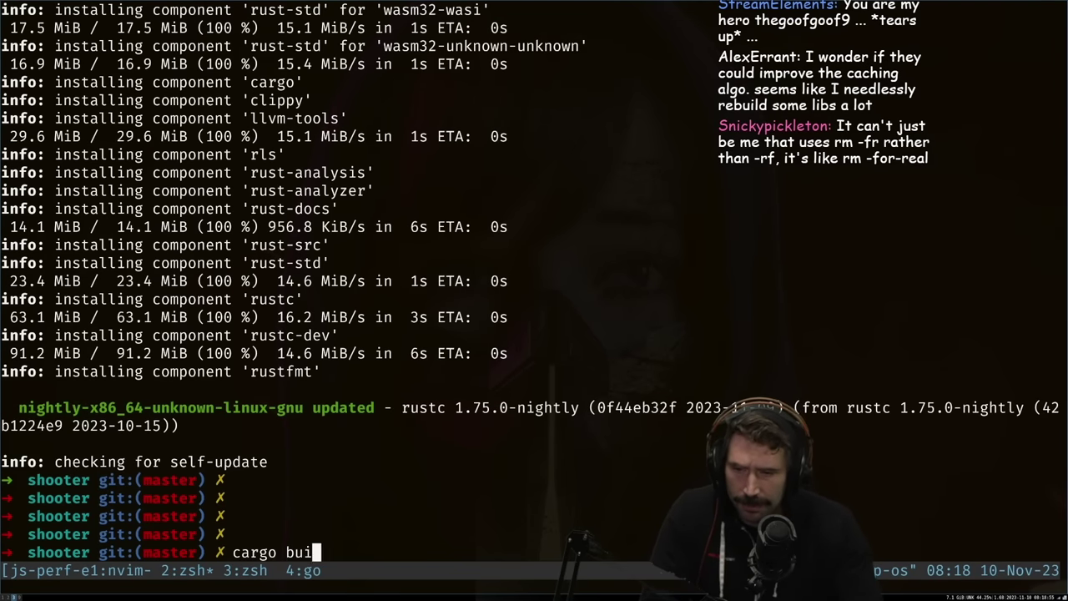
type("ld --release")
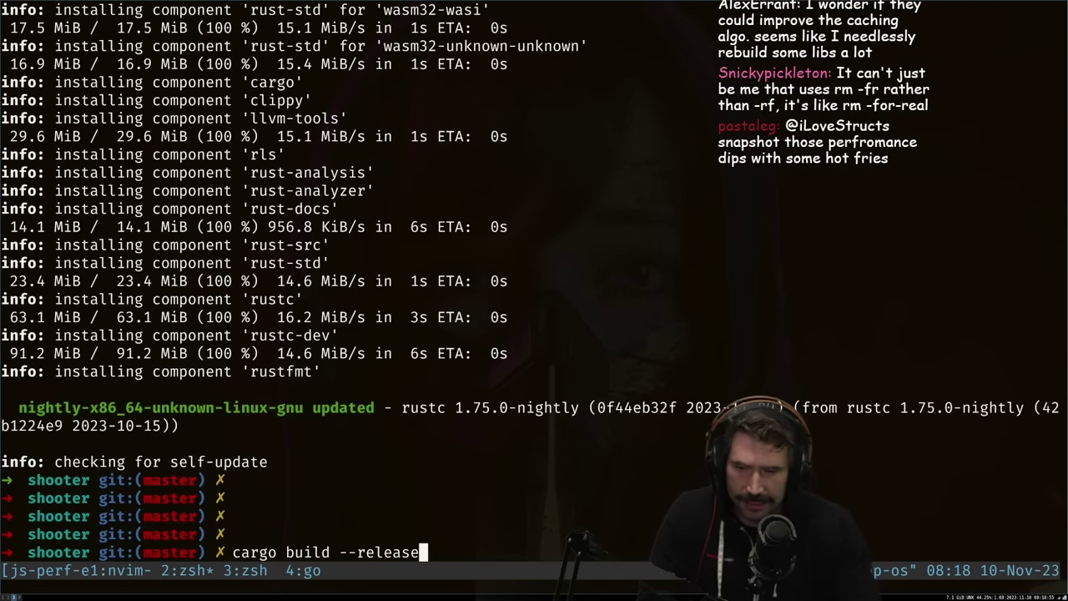
key("Return")
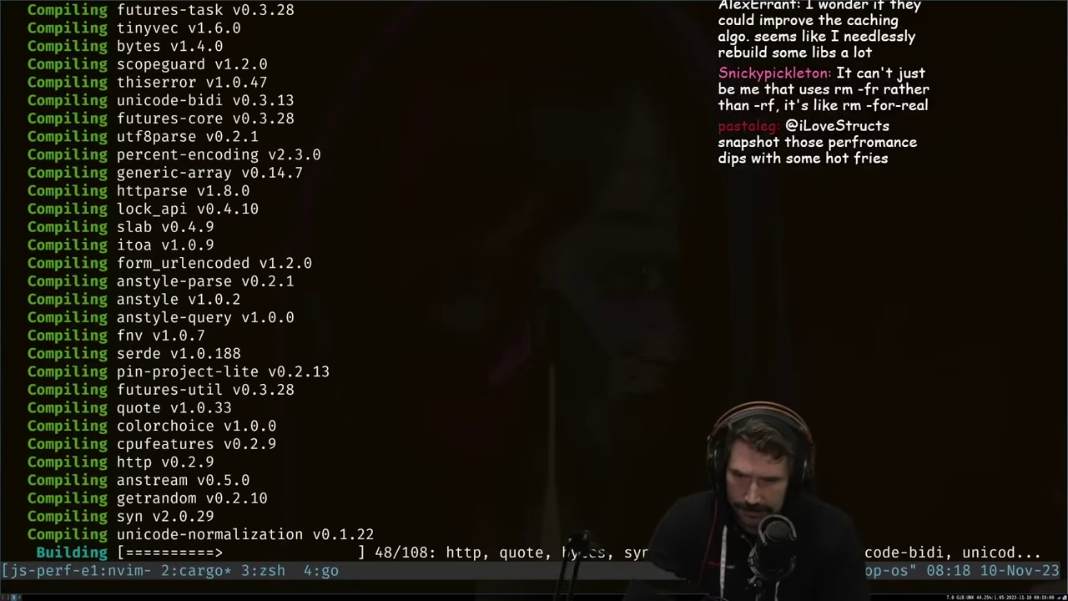
key("ctrl+c")
key("Return")
key("Return")
Run cargo clean and enter time cargo build --release for a timed fresh build.
key("Return")
type("cargo clea")
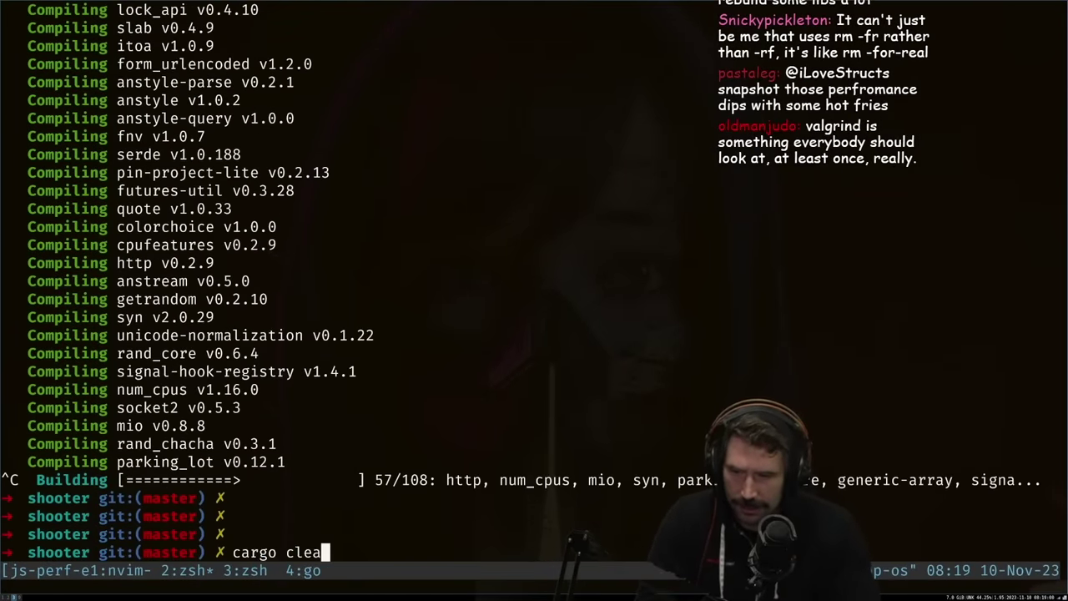
type("n")
key("Return")
type("time cargo ")
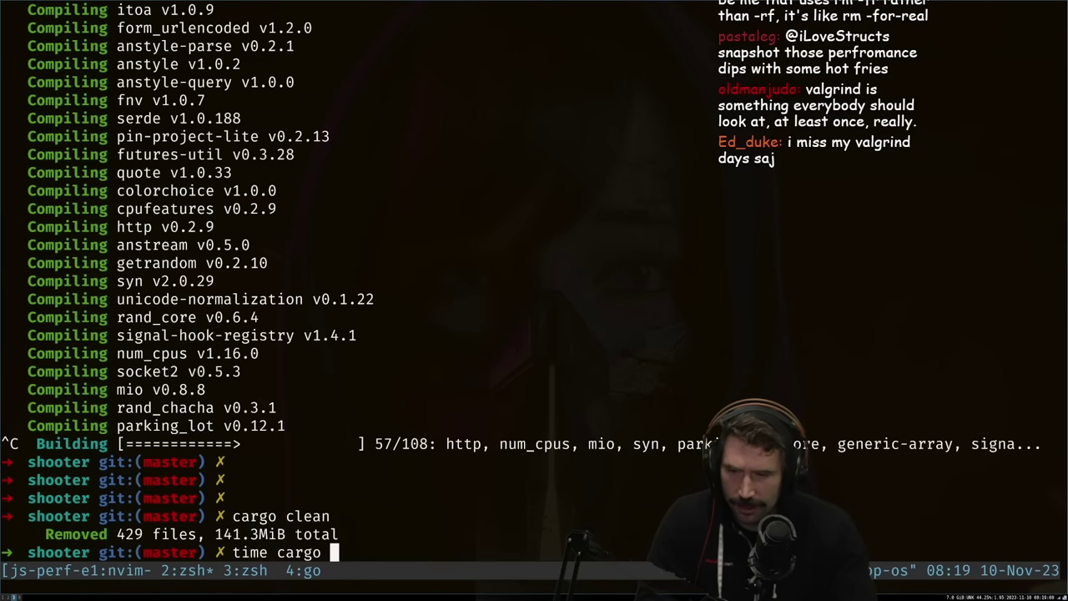
type("build --release")
key("Return")
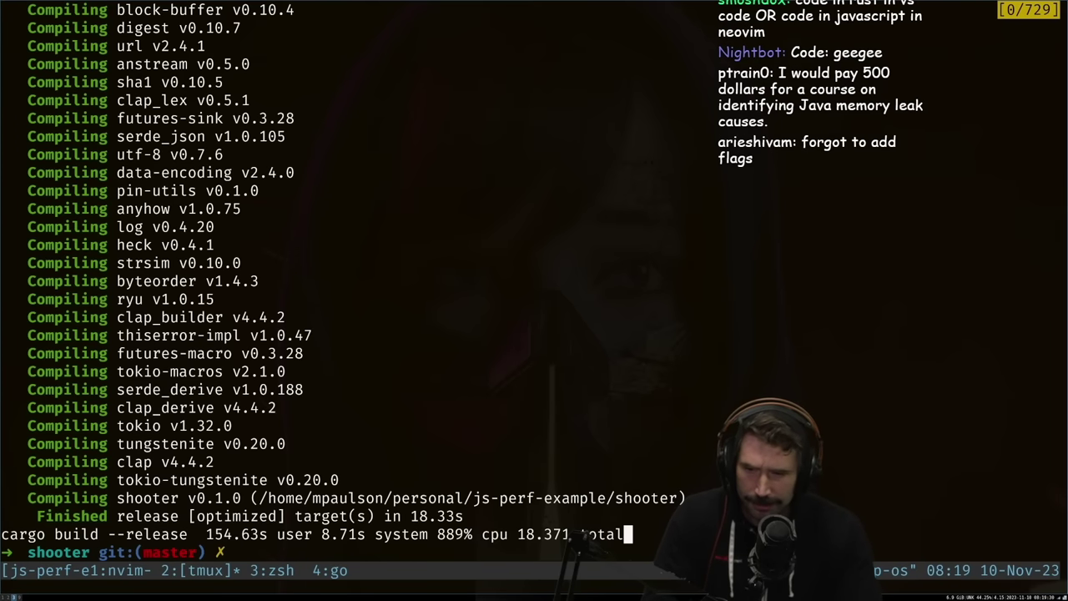
Wipe shooter's build cache with cargo clean after fixing the typos, removing 749 files.
key("Return")
key("Return")
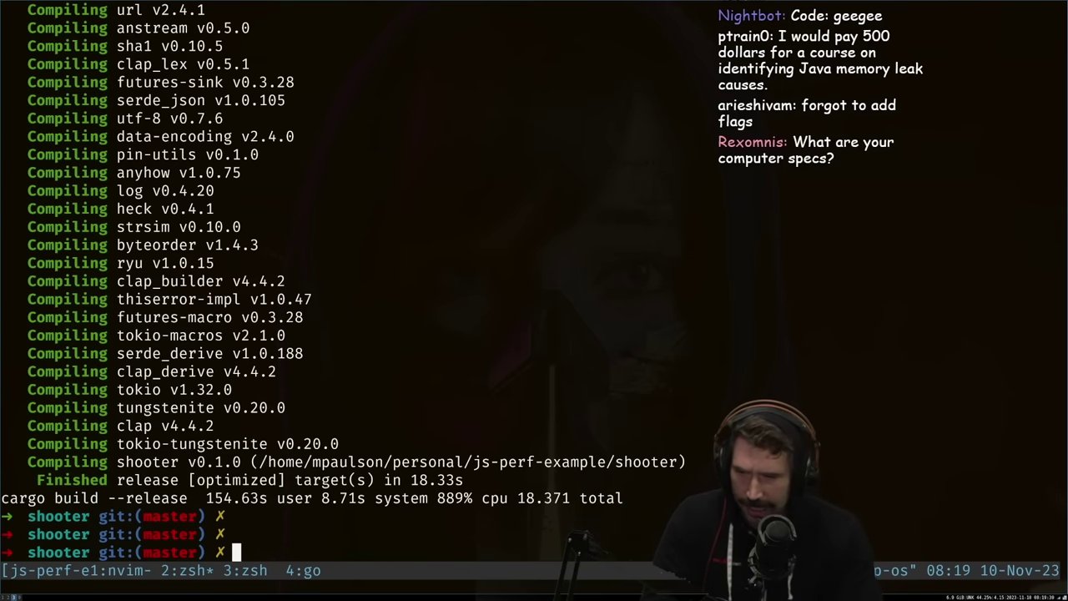
type("cargo clease")
key("Return")
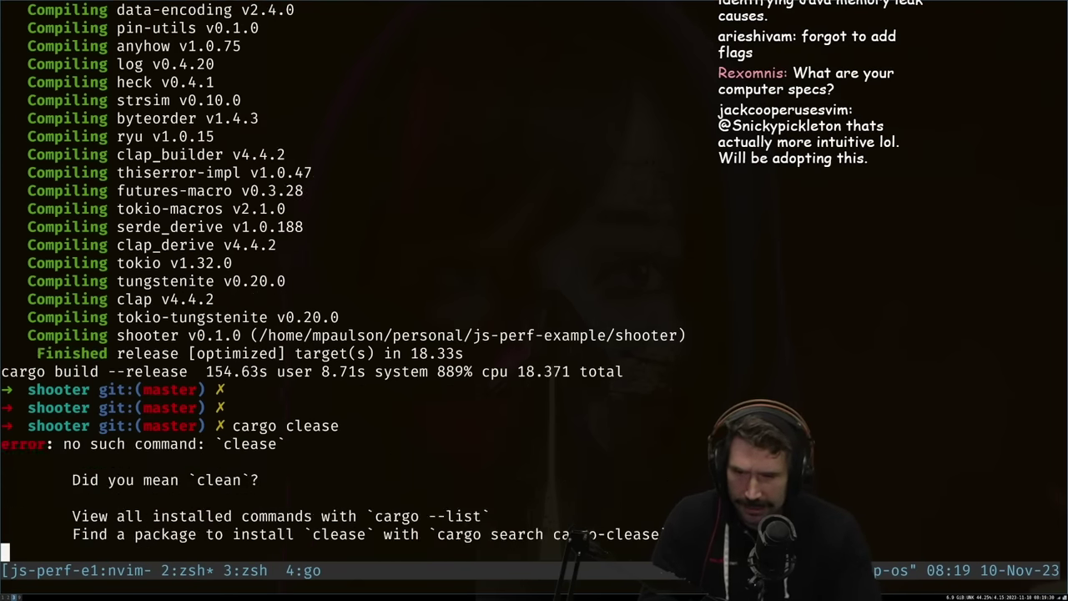
type("carge ")
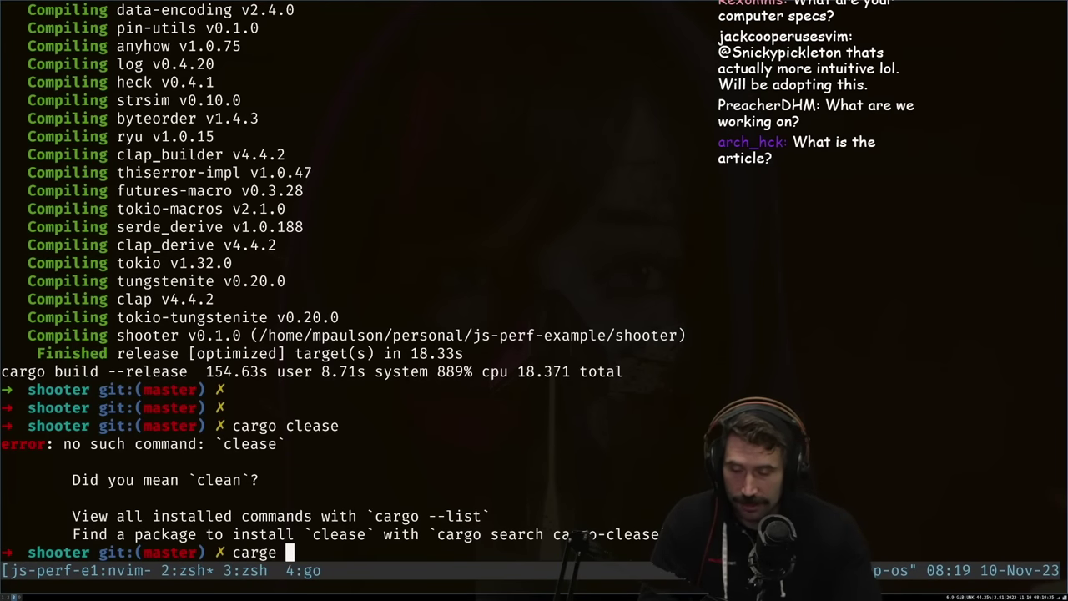
type("clean")
key("alt+b")
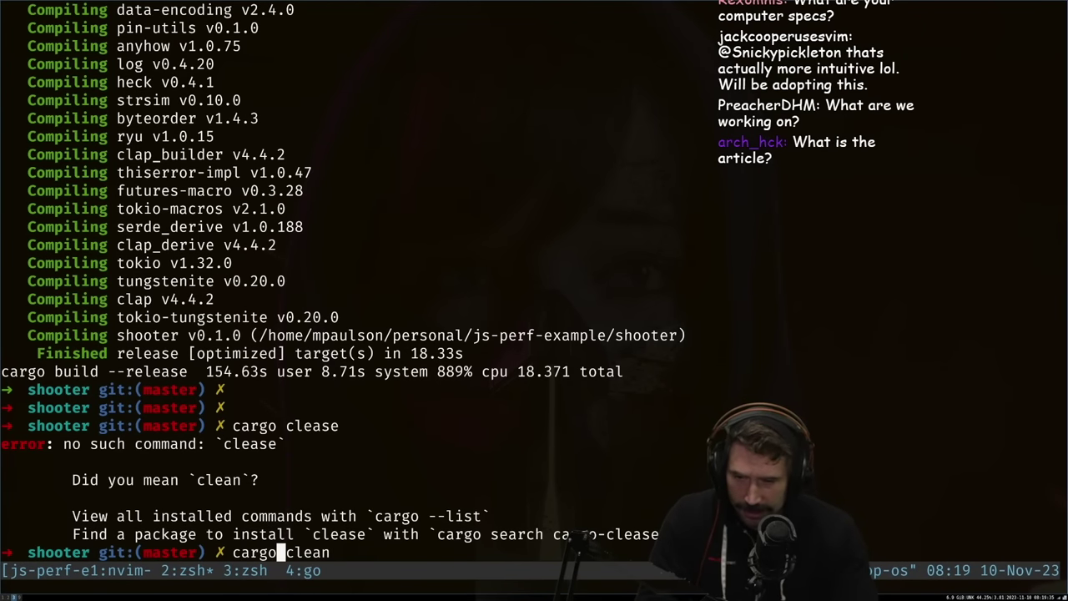
key("Return")
key("ctrl+shift+v")
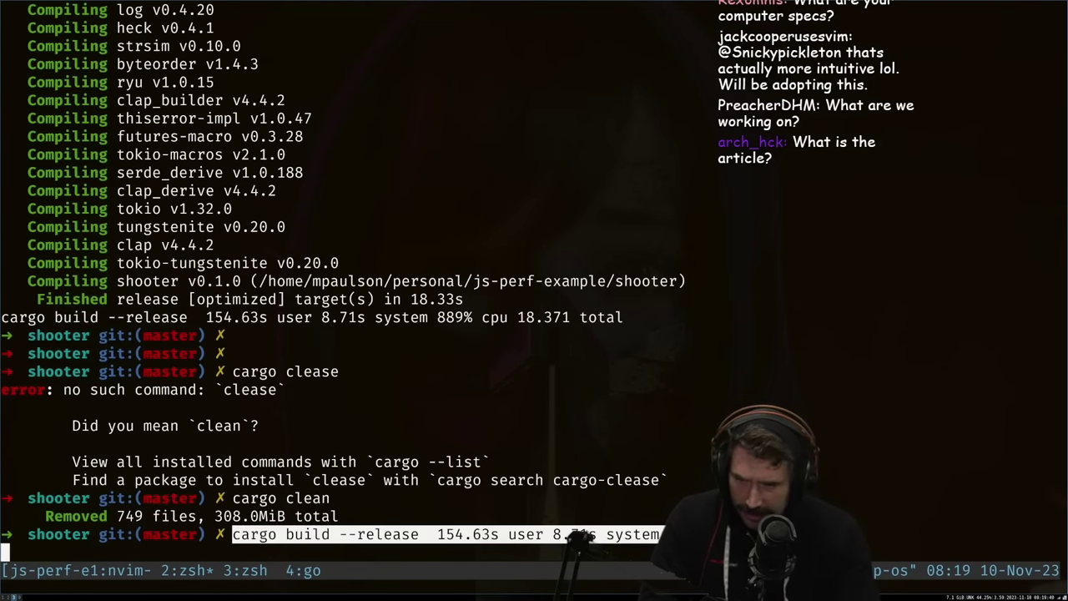
Scroll the Rust Blog article down to the 'How to use it' RUSTFLAGS -Z threads=8 example.
key("alt+Tab")
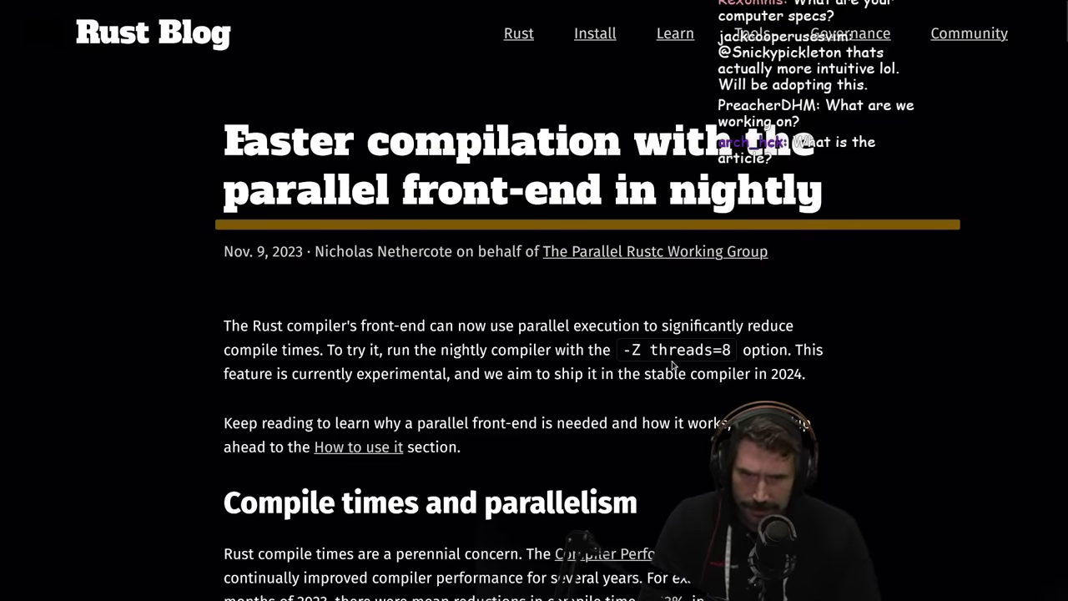
scroll(521, 427, "down", 10)
scroll(521, 426, "down", 5)
scroll(524, 422, "down", 5)
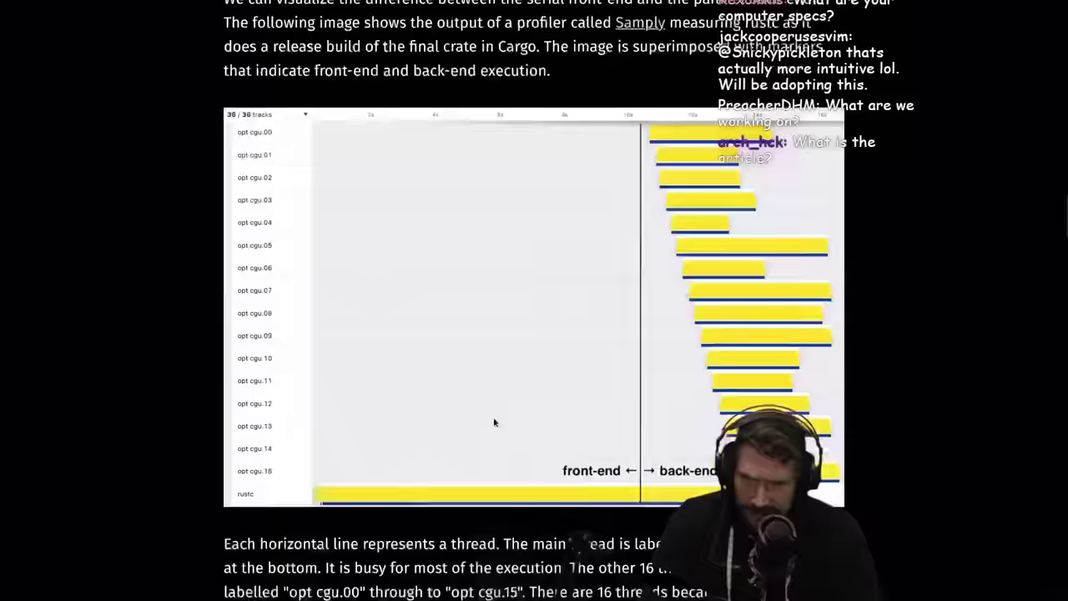
scroll(527, 417, "down", 5)
scroll(524, 413, "down", 10)
scroll(472, 404, "down", 10)
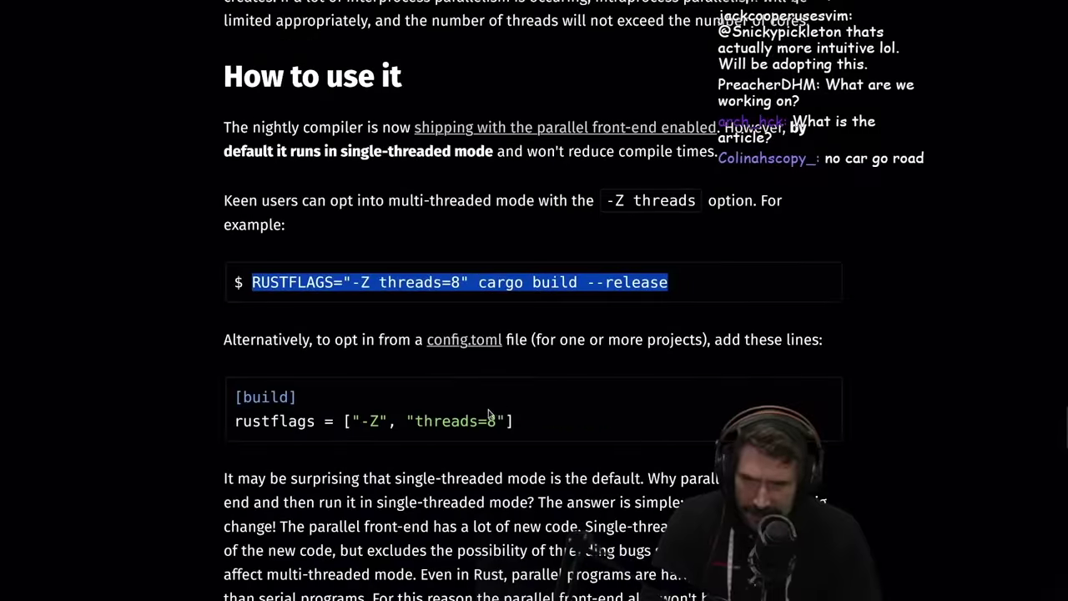
Run RUSTFLAGS="-Z threads=8" cargo build --release for shooter, completing in 18.71 s.
key("alt+Tab")
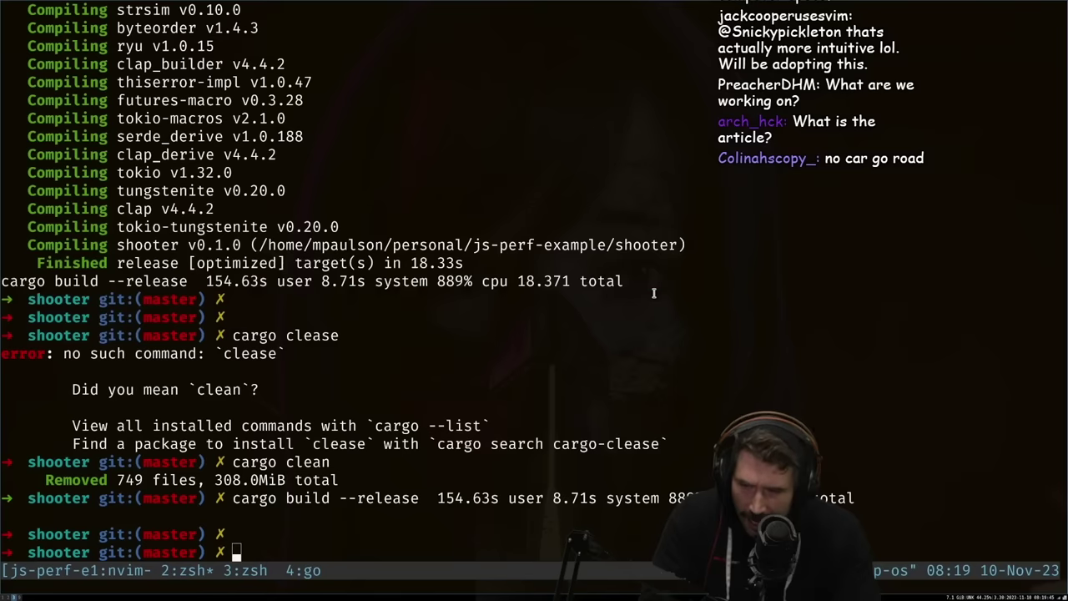
key("Return")
key("ctrl+shift+v")
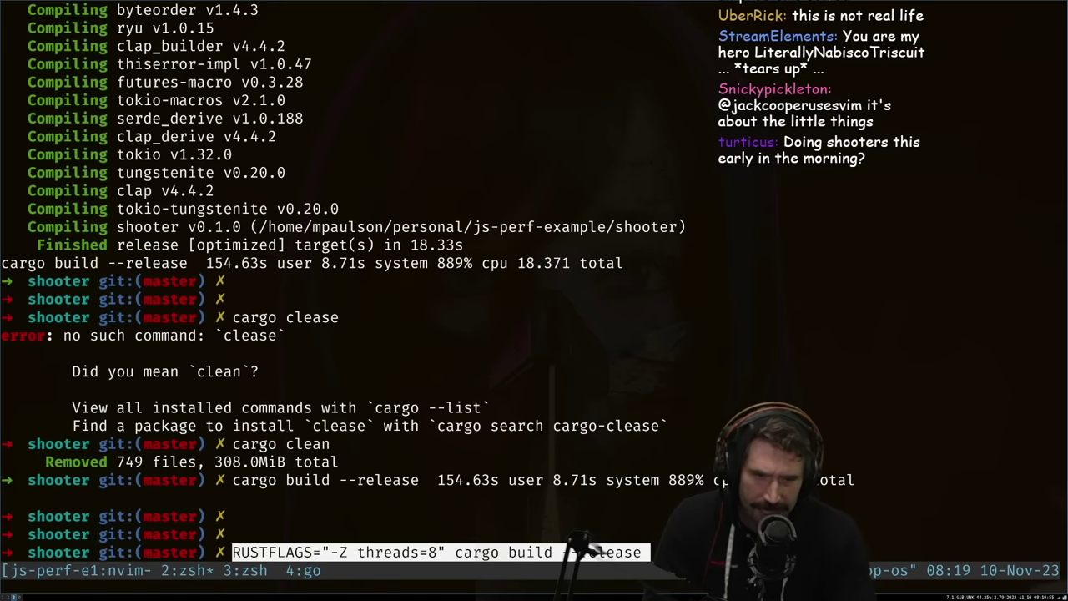
key("Return")
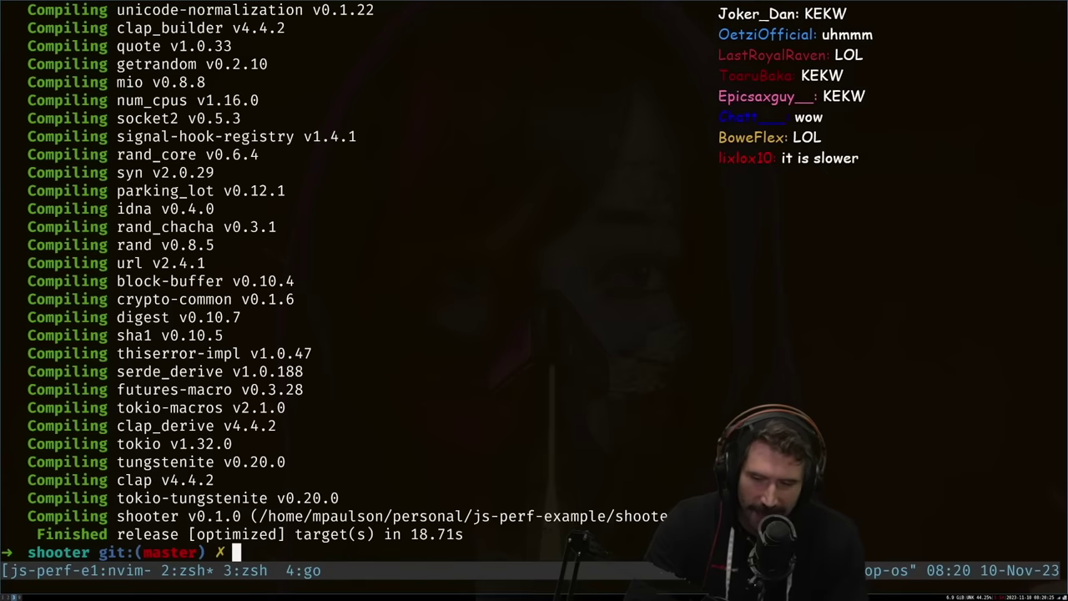
key("alt+Tab")
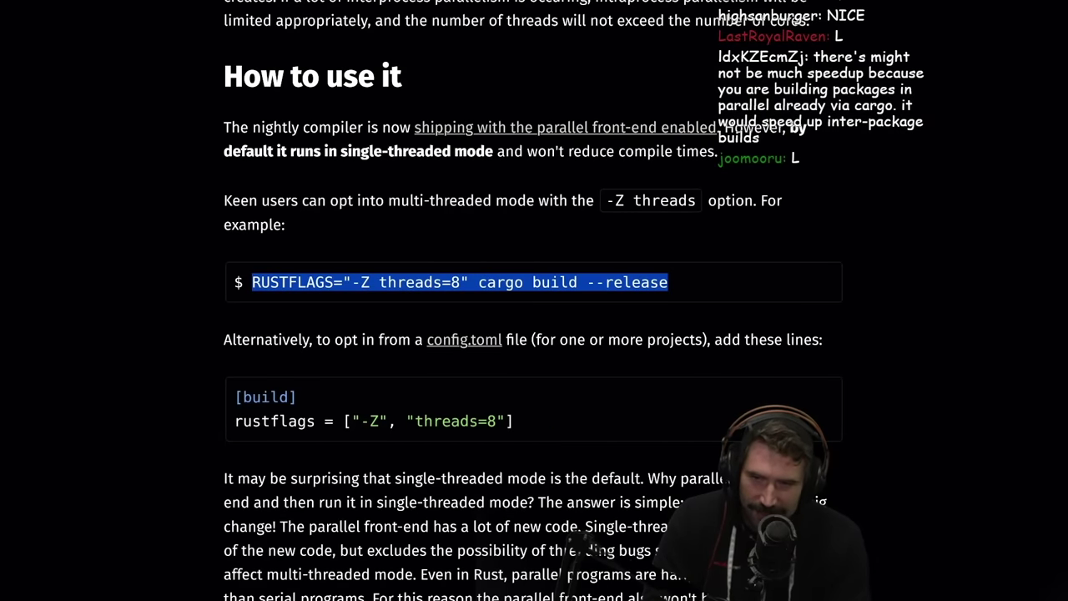
Wipe shooter's build artifacts again with cargo clean.
key("alt+Tab")
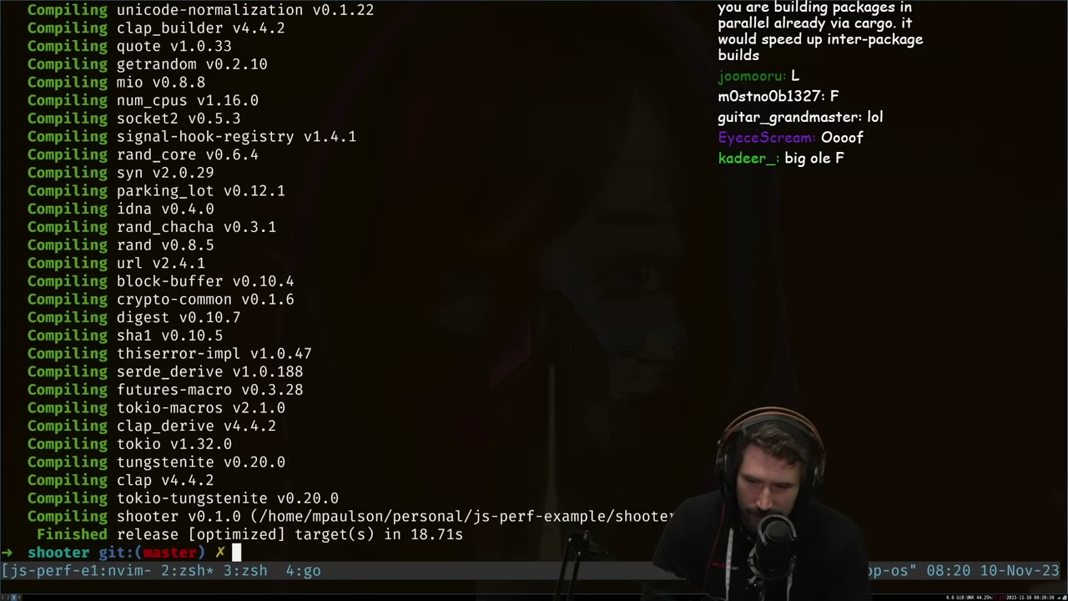
key("Return")
type("clea")
key("BackSpace")
key("BackSpace")
key("BackSpace")
type("a")
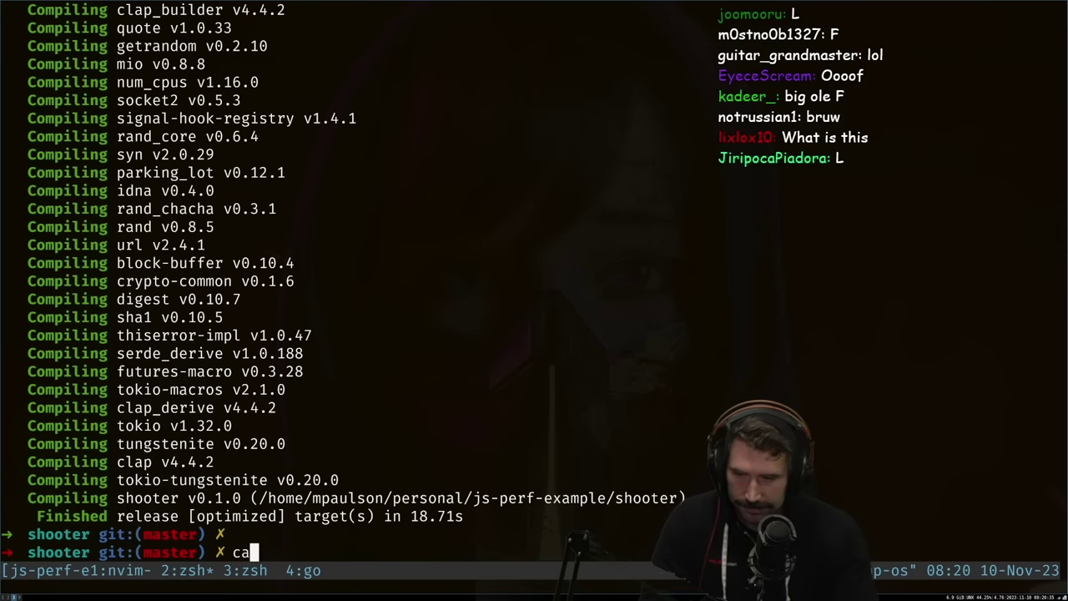
type("rgo clean")
key("Return")
Recall the RUSTFLAGS release build and run it with threads=16 instead of 8.
key("Up")
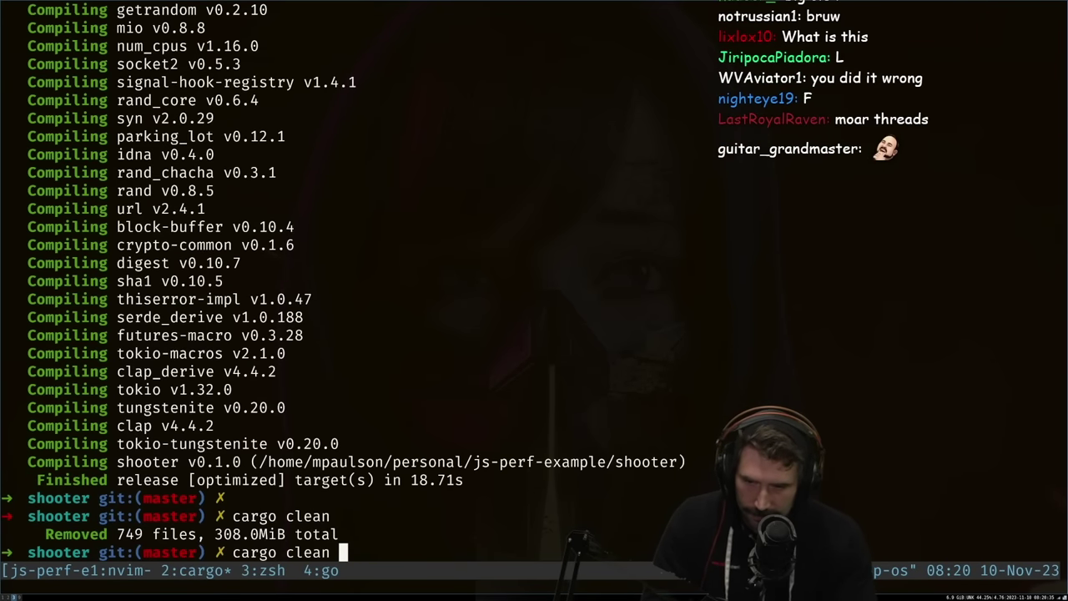
key("Up")
key("ctrl+Left")
key("ctrl+Left")
key("ctrl+Left")
key("Delete")
type("16")
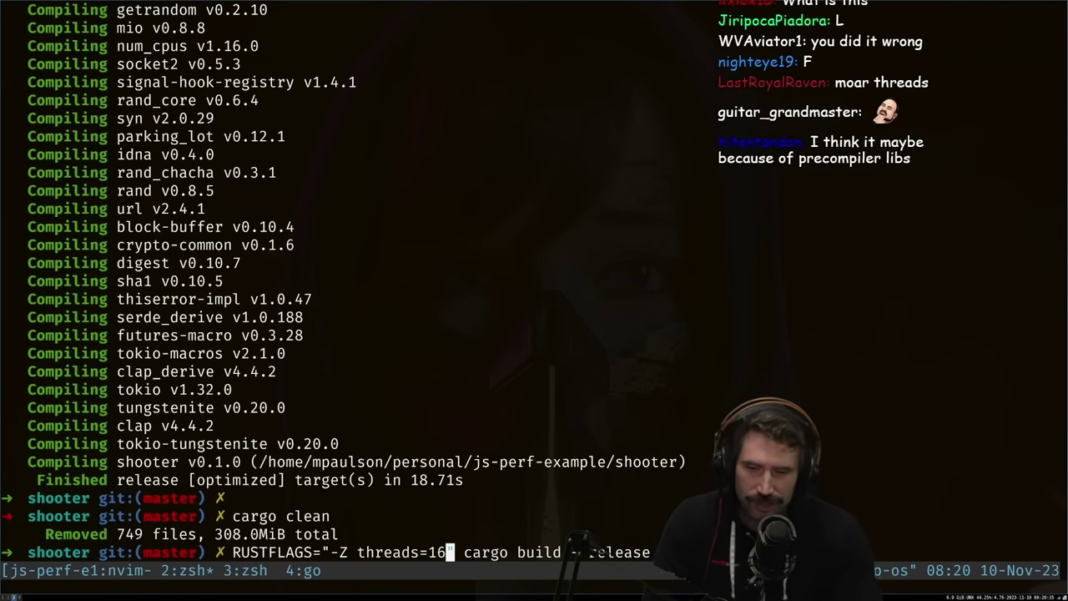
key("Return")
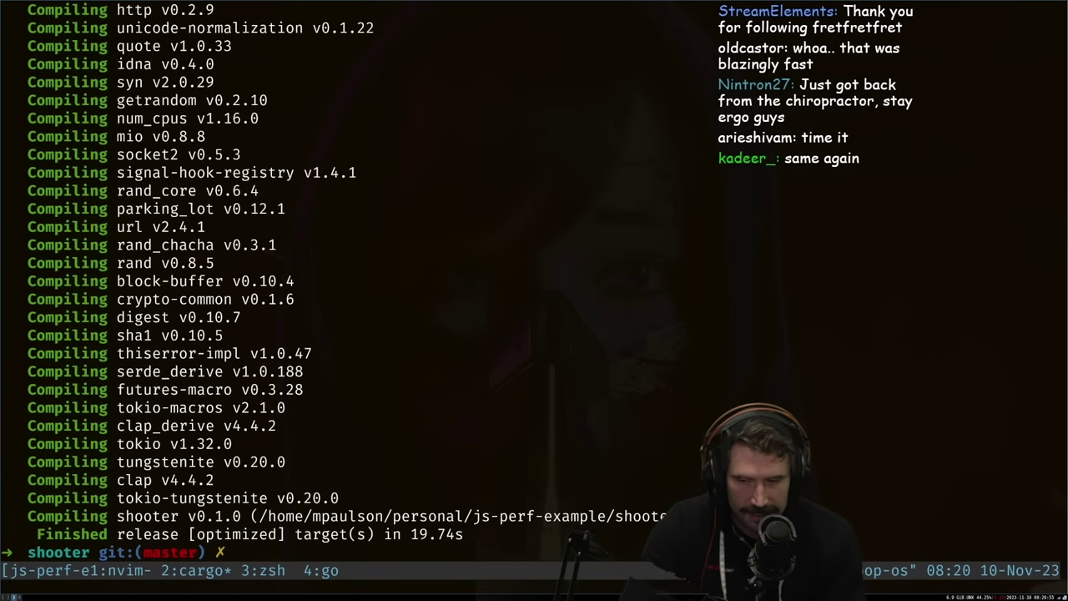
Rerun the release build without the RUSTFLAGS -Z threads prefix.
key("Up")
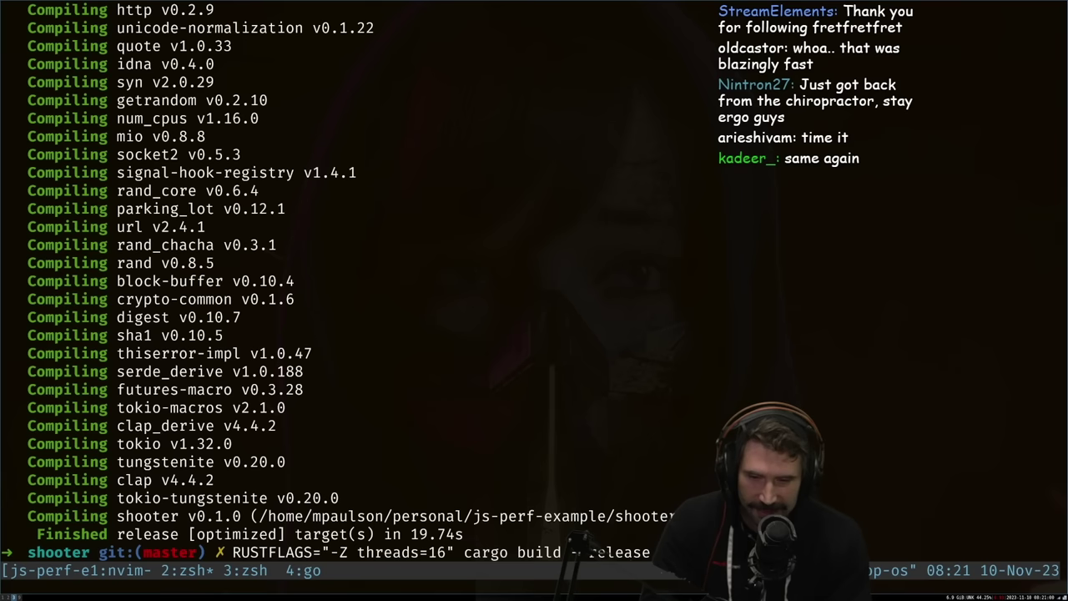
key("ctrl+w")
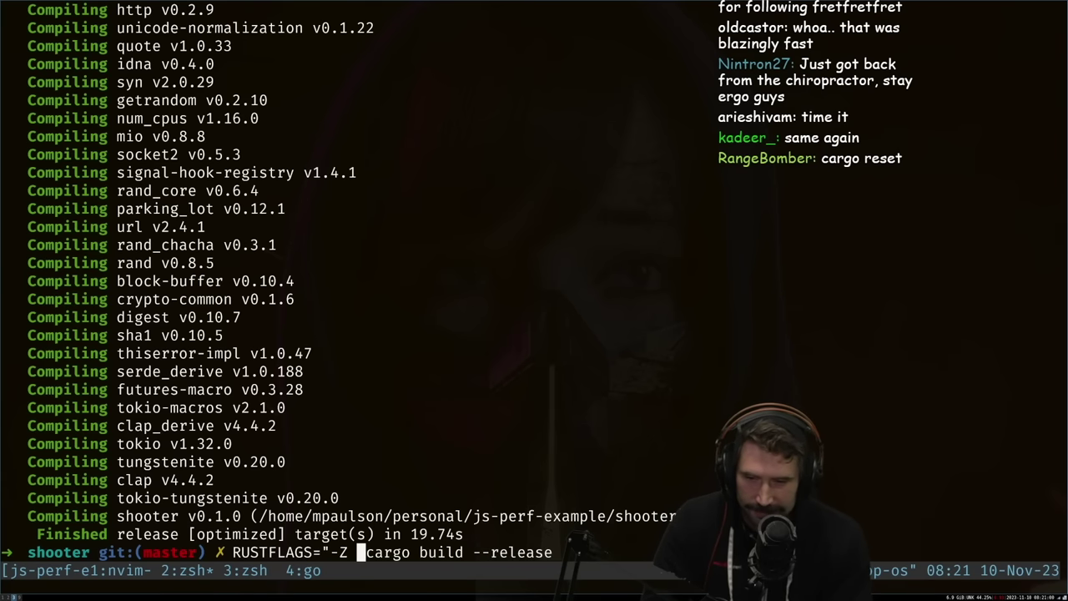
key("ctrl+w")
key("ctrl+w")
key("Return")
key("Return")
Try cargo reset, which fails as no such command, and highlight the 19.74 s build time.
type("clea")
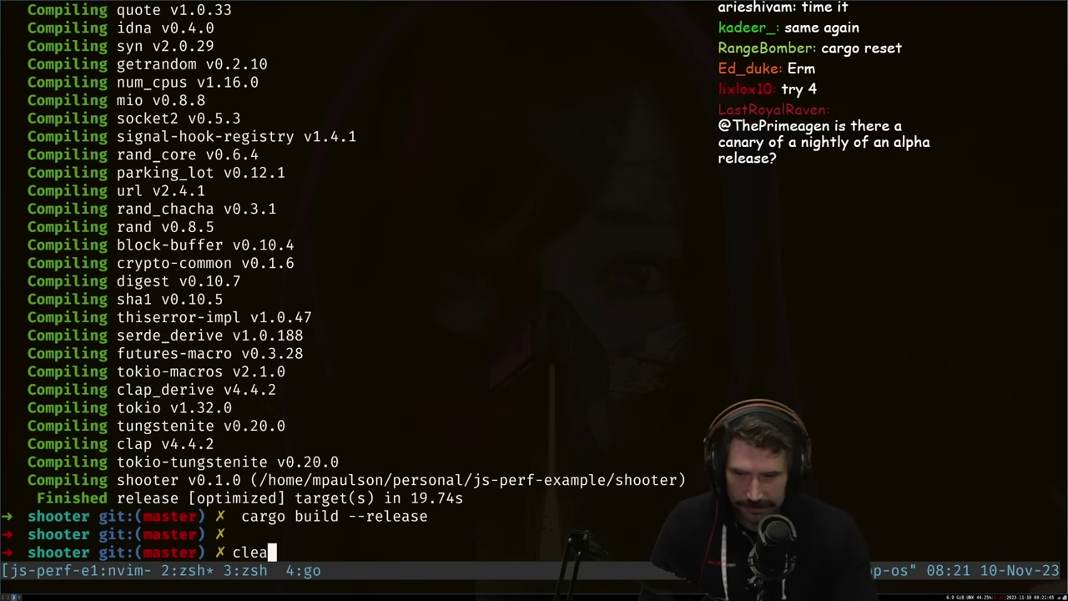
key("ctrl+c")
type("r")
type("cargo")
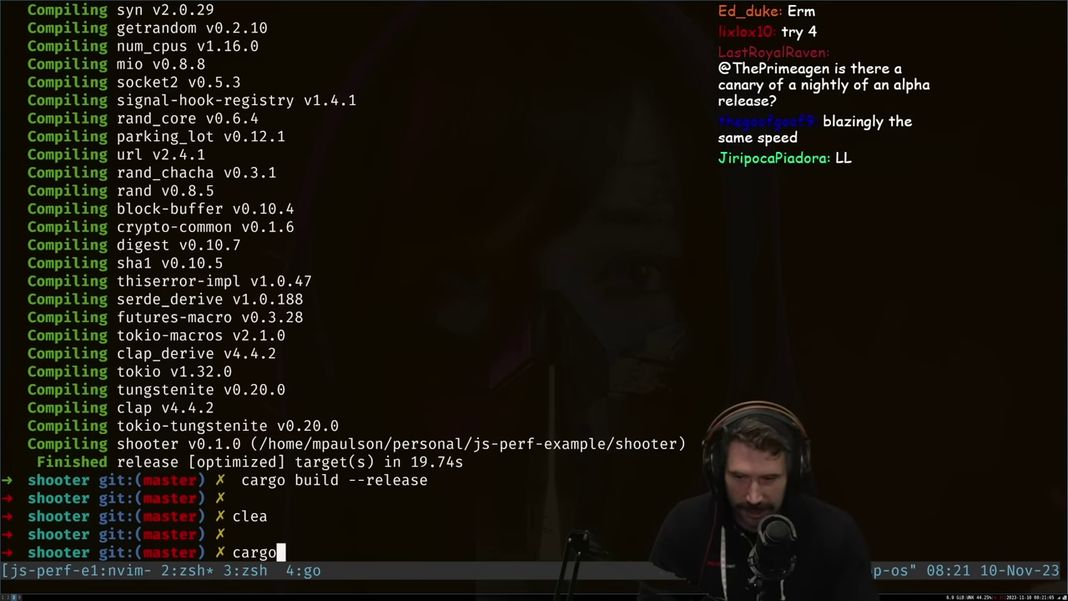
key("Return")
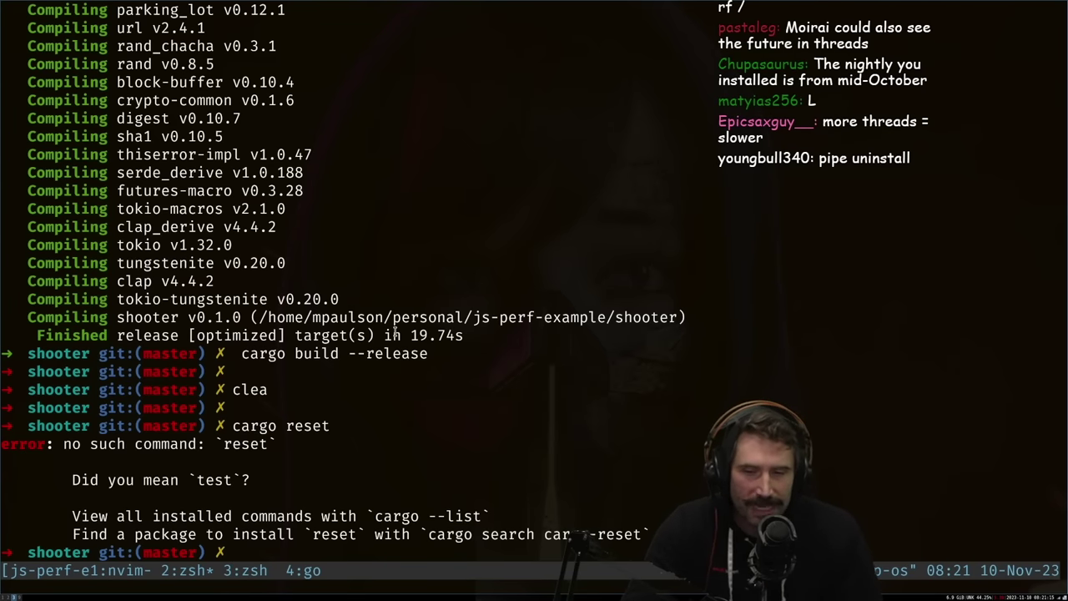
left_click_drag(396, 334, 534, 365)
Locate cargo with which cargo and highlight its ~/.cargo install path.
key("alt+Tab")
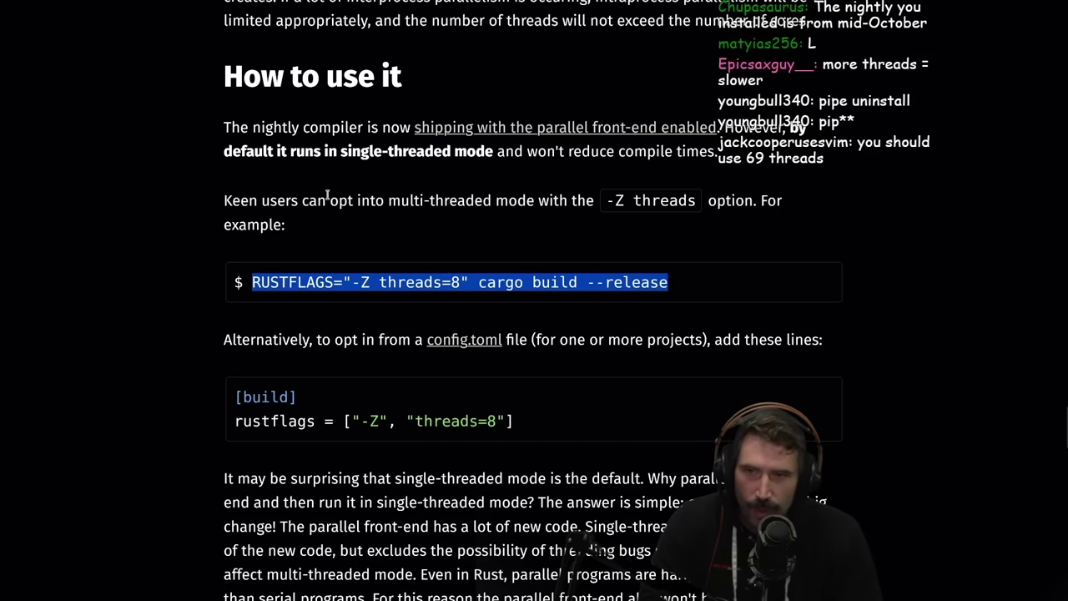
left_click(115, 6)
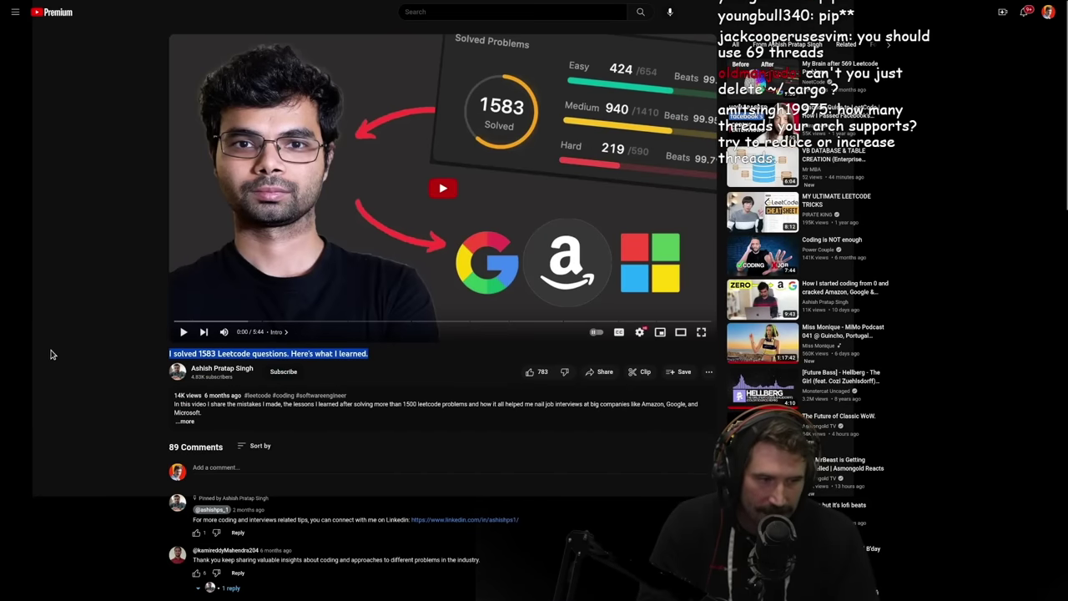
key("alt+Tab")
key("Return")
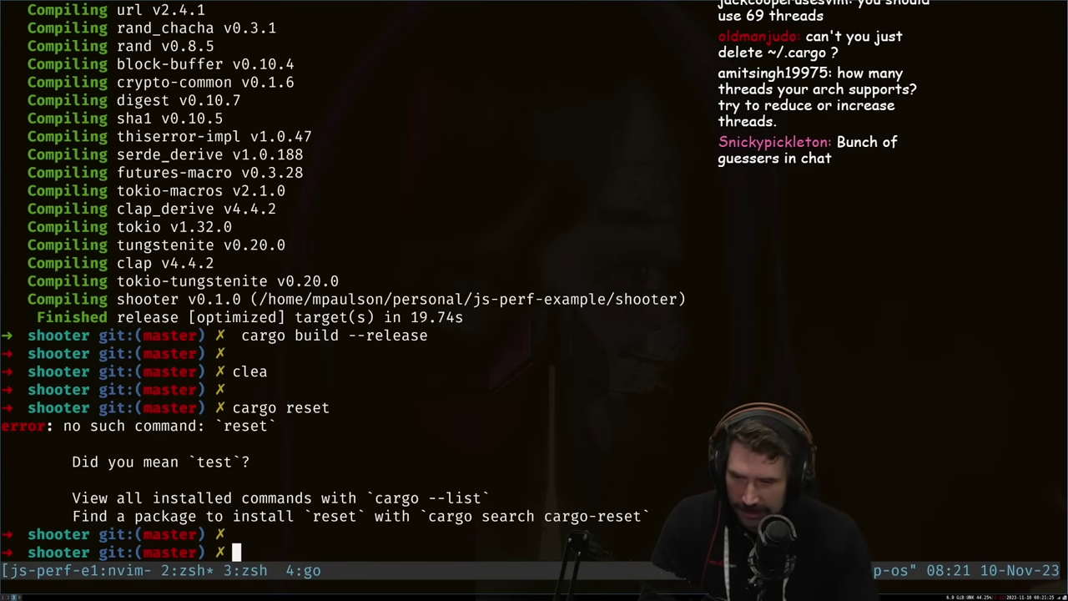
key("Return")
key("Return")
type("which carg")
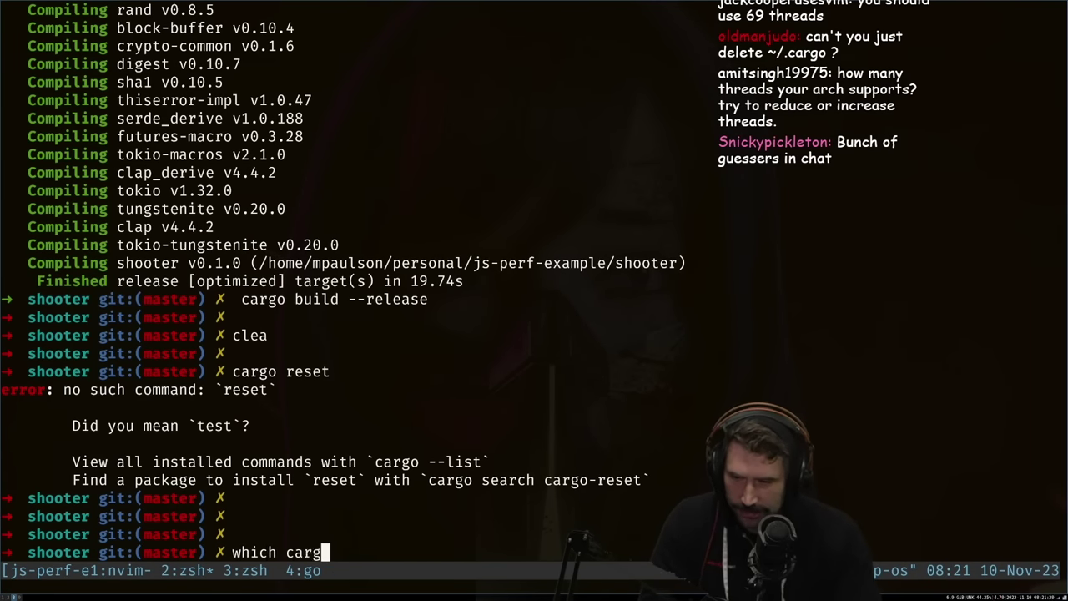
type("o")
key("Return")
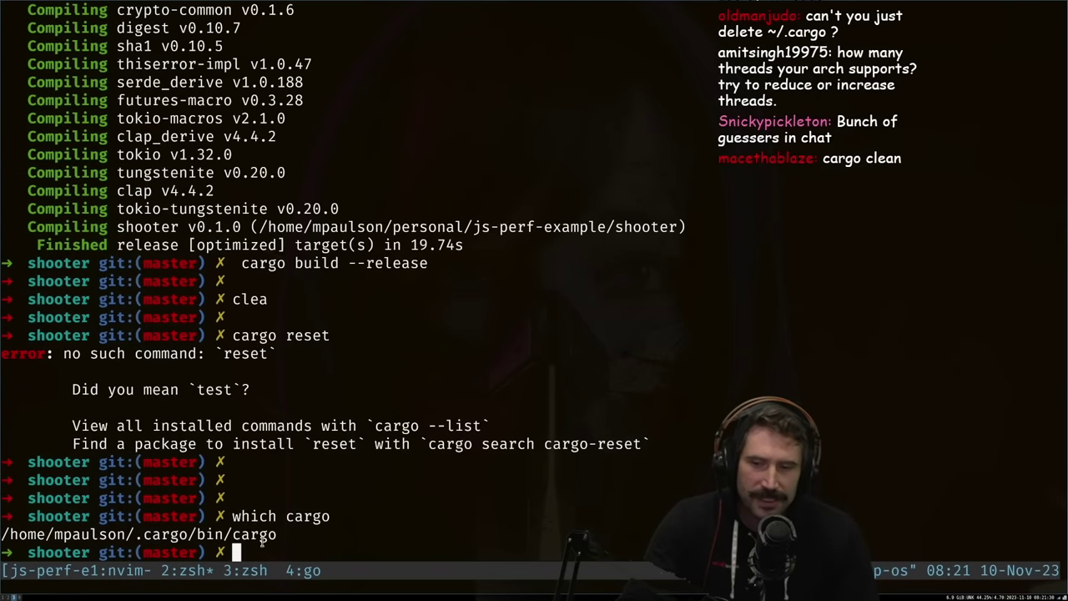
left_click_drag(265, 538, 461, 556)
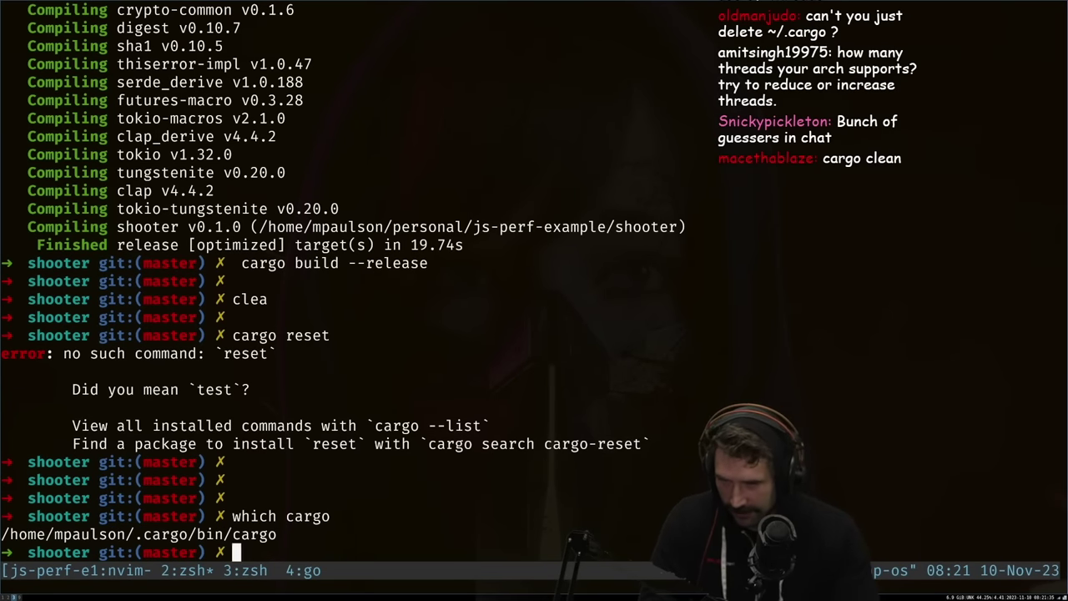
Type a find ~/.cargo -maxdepth 2 command to list the cargo home directory.
type("find")
key("ctrl+c")
type("find ")
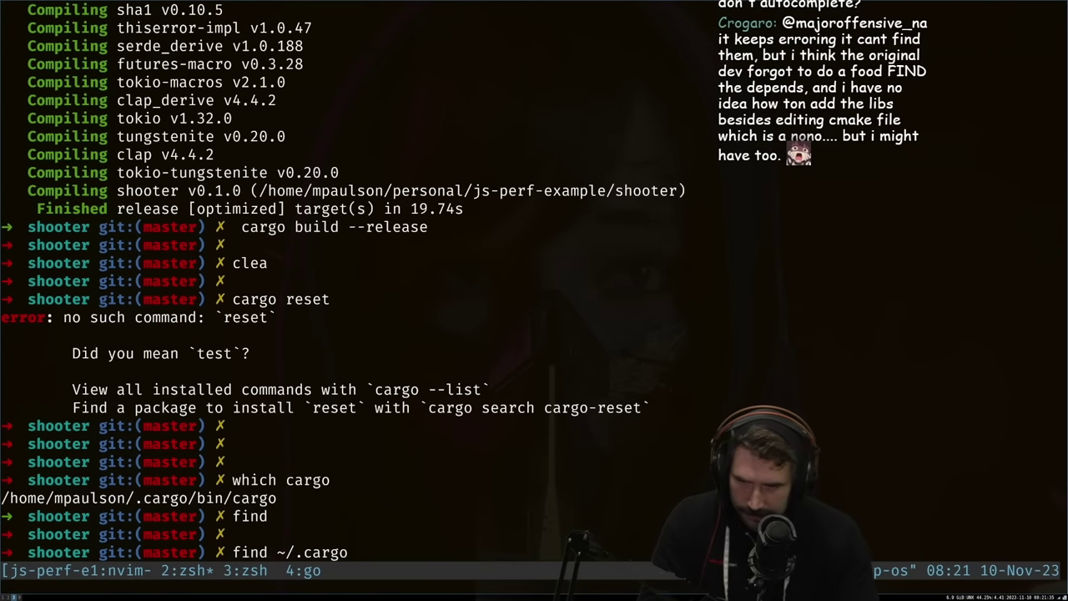
type("-maxdepth 2")
List ~/.cargo two levels deep and page through the output in tmux scrollback.
key("Return")
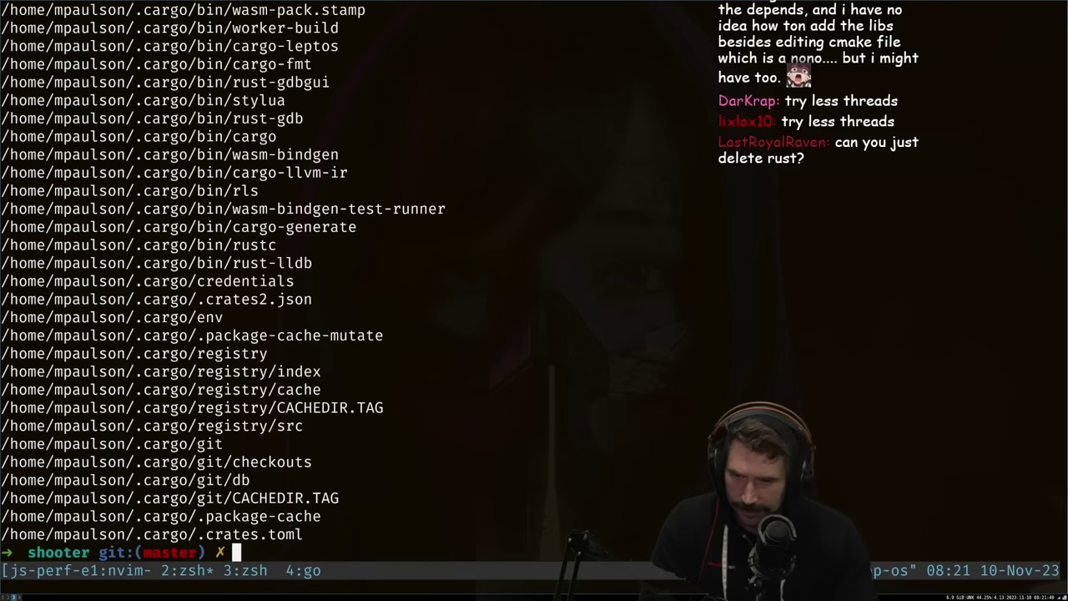
key("ctrl+a")
key("bracketleft")
key("Page_Up")
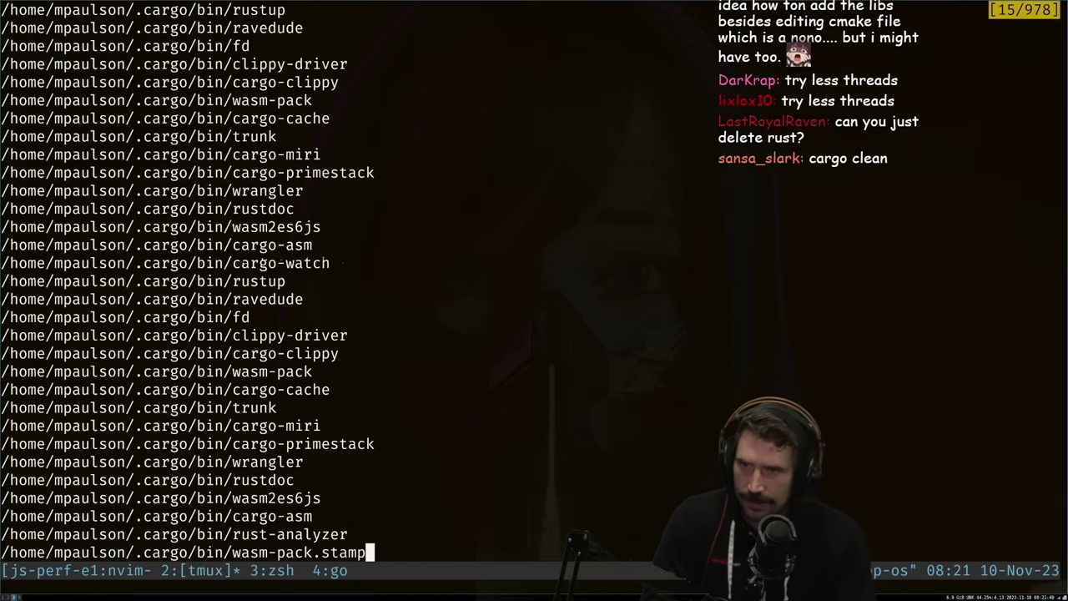
key("Page_Up")
key("Page_Down")
key("Page_Down")
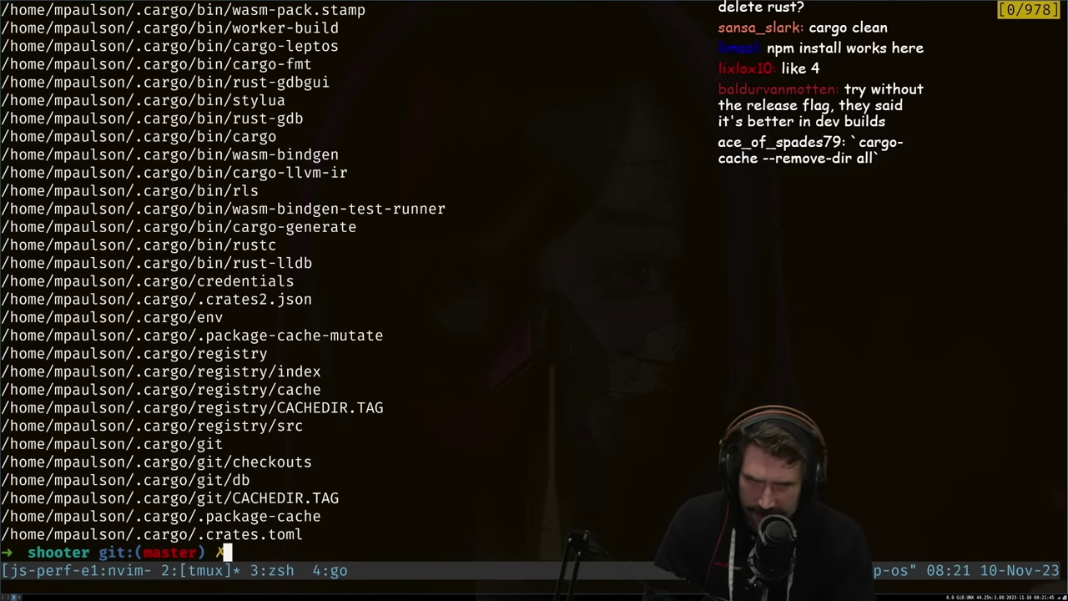
key("q")
key("Return")
key("Return")
type("cargo-cache")
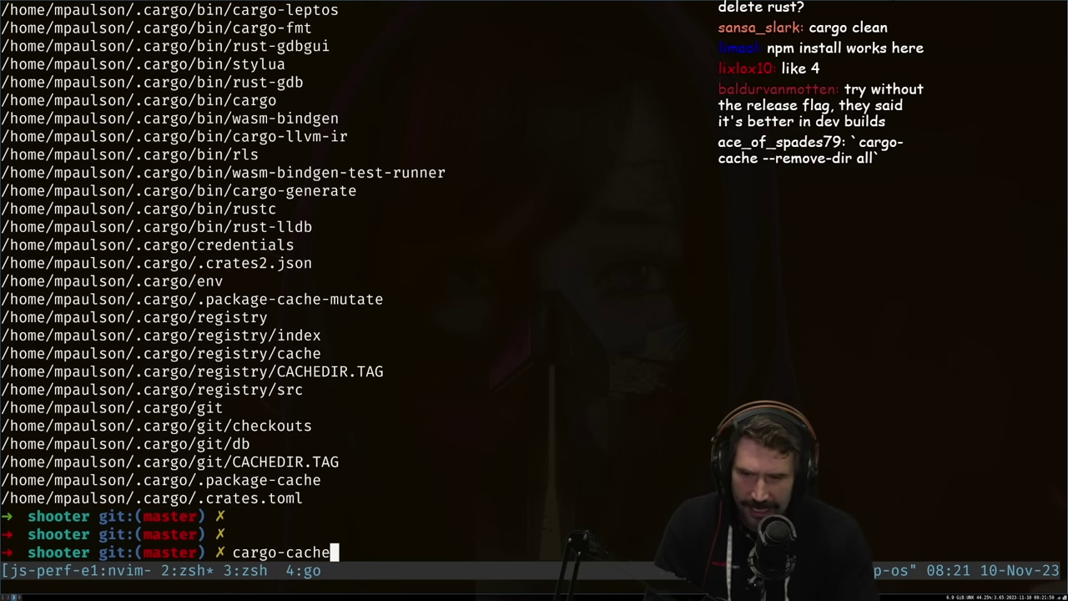
Run cargo-cache --remove-dir all, shrinking ~/.cargo from 4.75 GB to 441.95 MB.
type(" --reme")
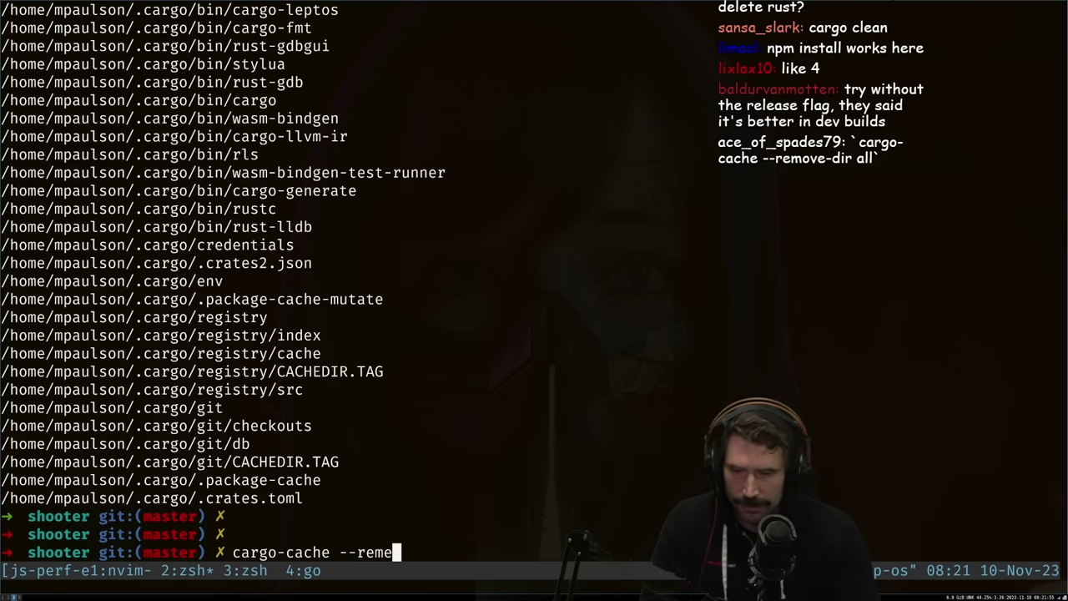
key("BackSpace")
type("ove")
key("BackSpace")
type("di")
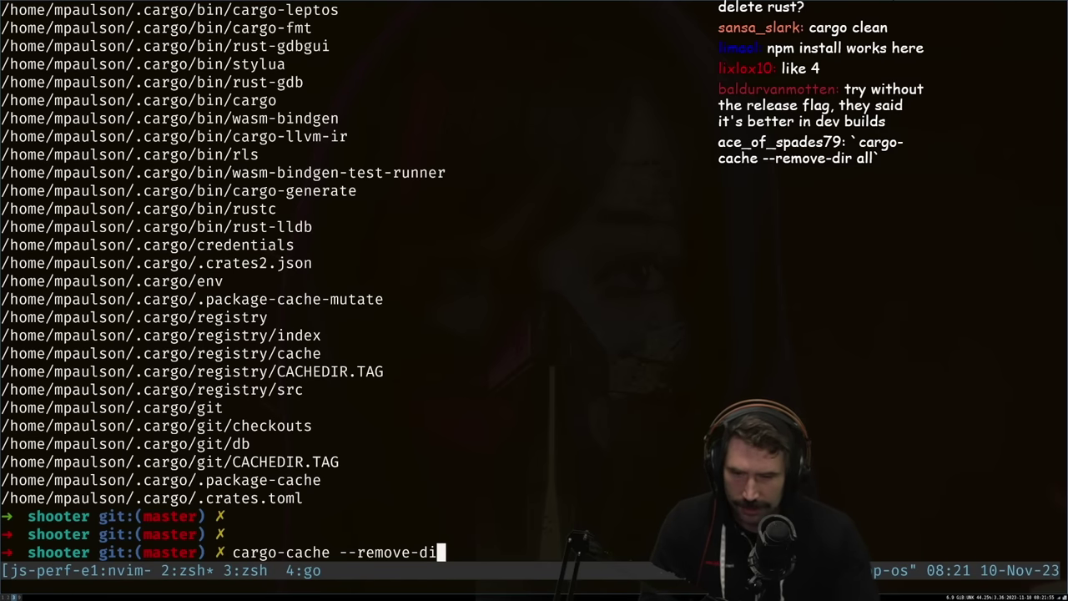
type("r all")
key("Return")
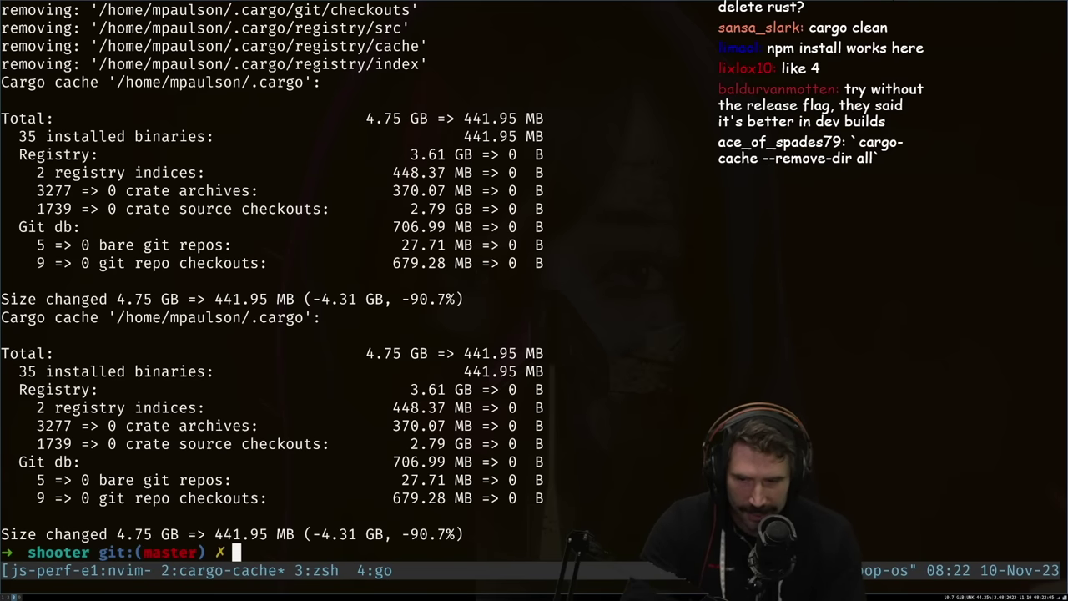
Rerun the RUSTFLAGS release build with threads changed from 16 to 8, finishing in 21.32 s.
key("Up")
key("Up")
key("Up")
key("Up")
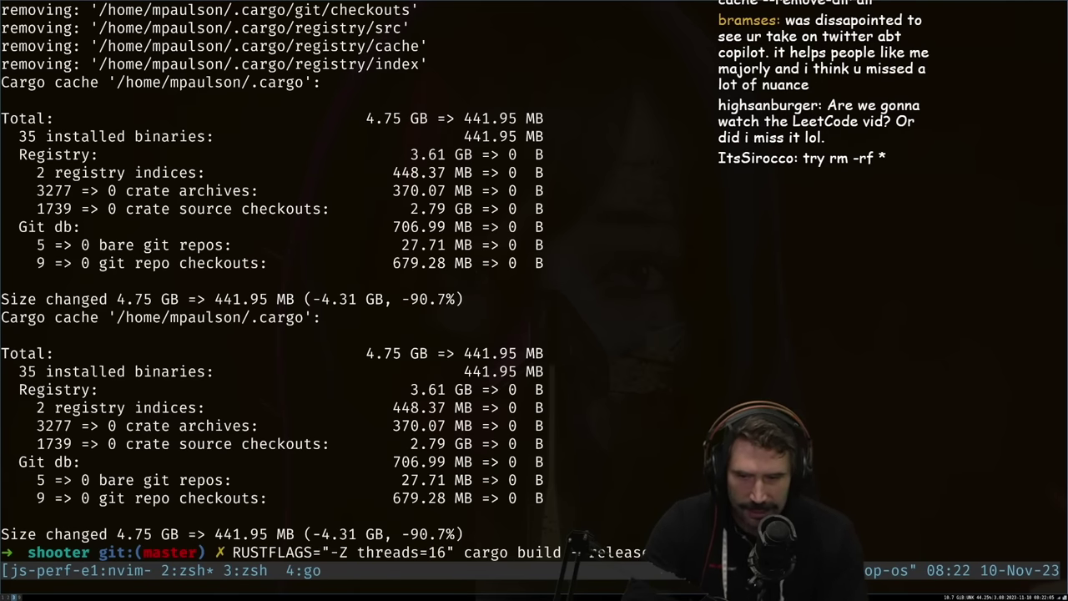
key("Left")
key("BackSpace")
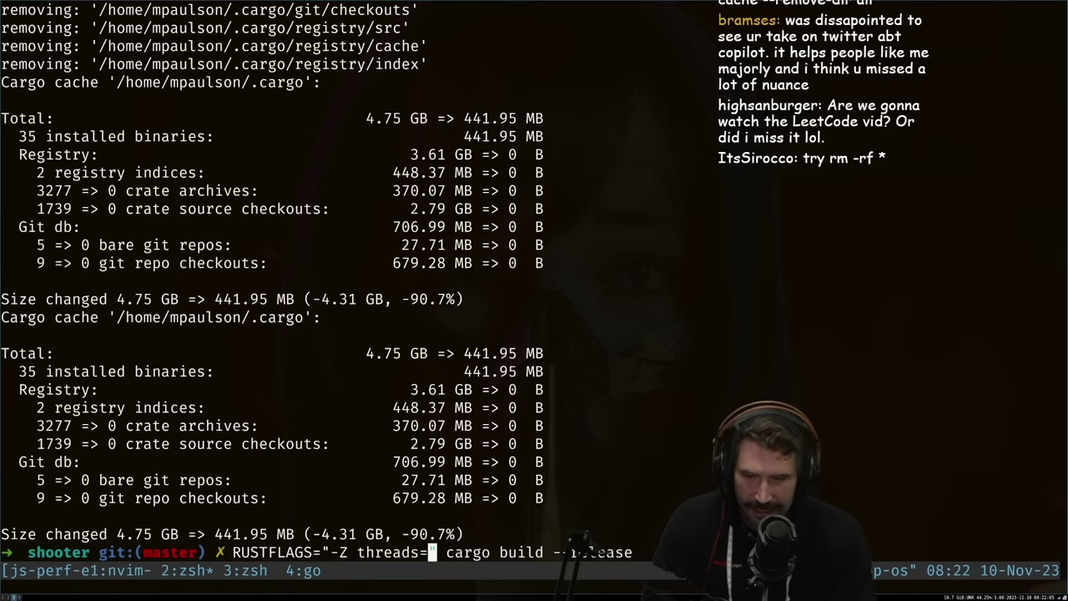
key("BackSpace")
type("8")
key("Return")
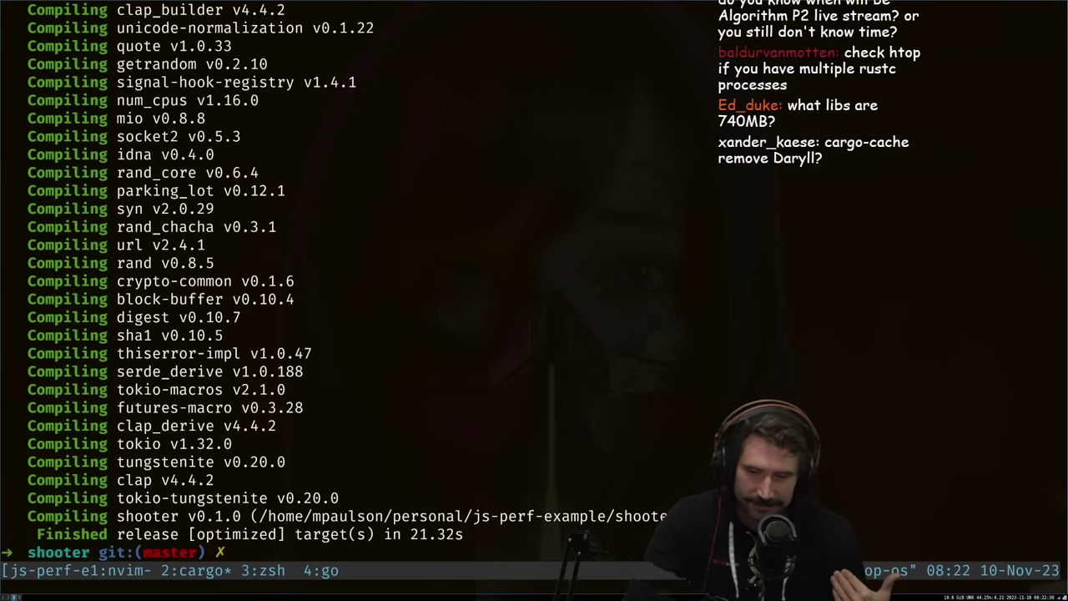
Tile the Twitch Stream Manager beside the popout chat and focus the chat message box.
key("alt+Tab")
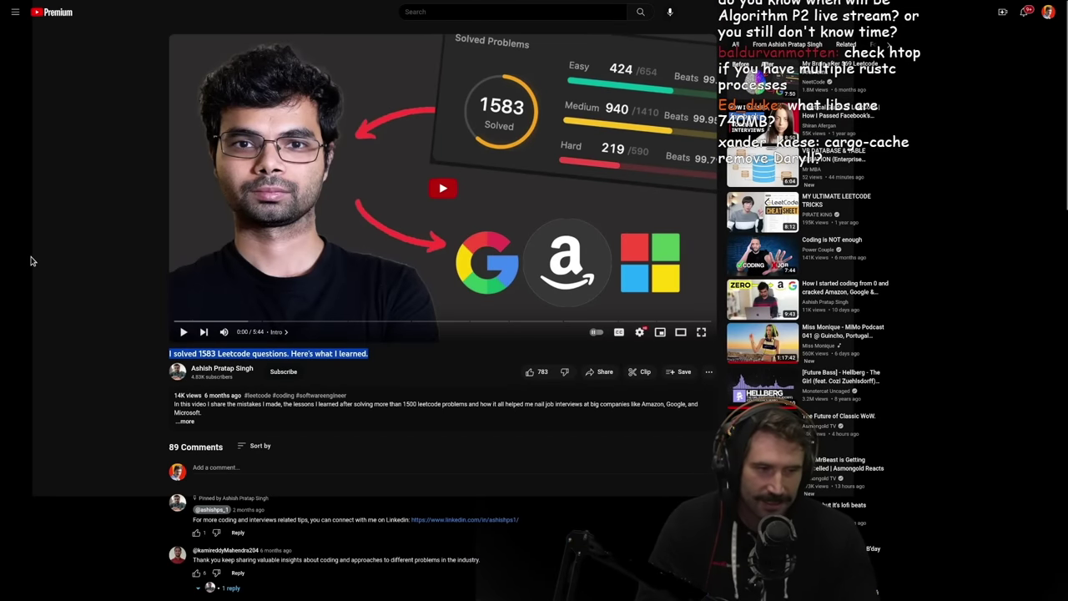
key("alt+Tab")
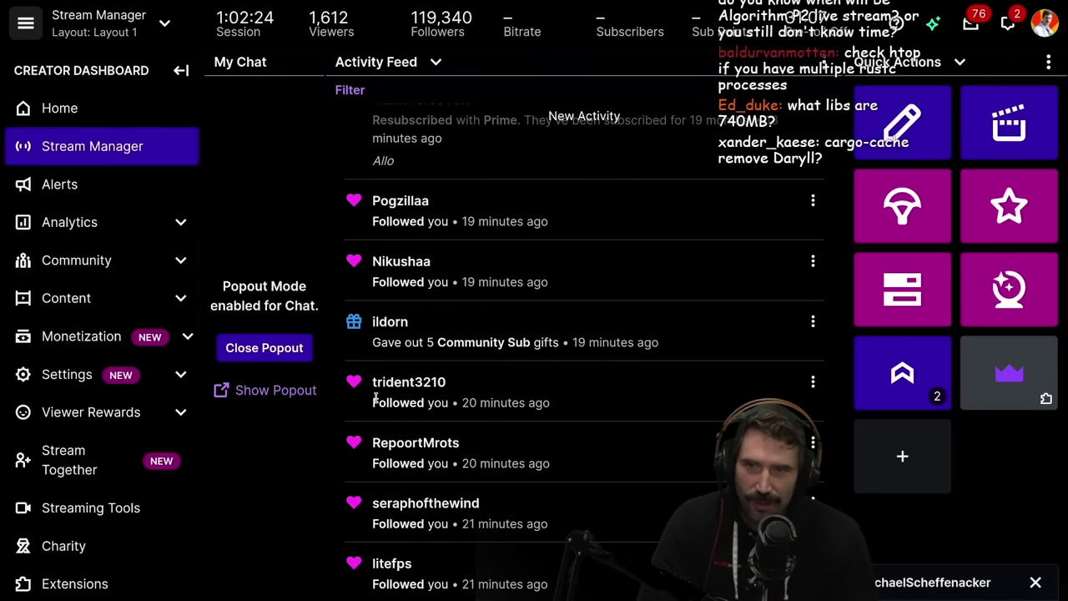
key("super+f")
left_click(226, 526)
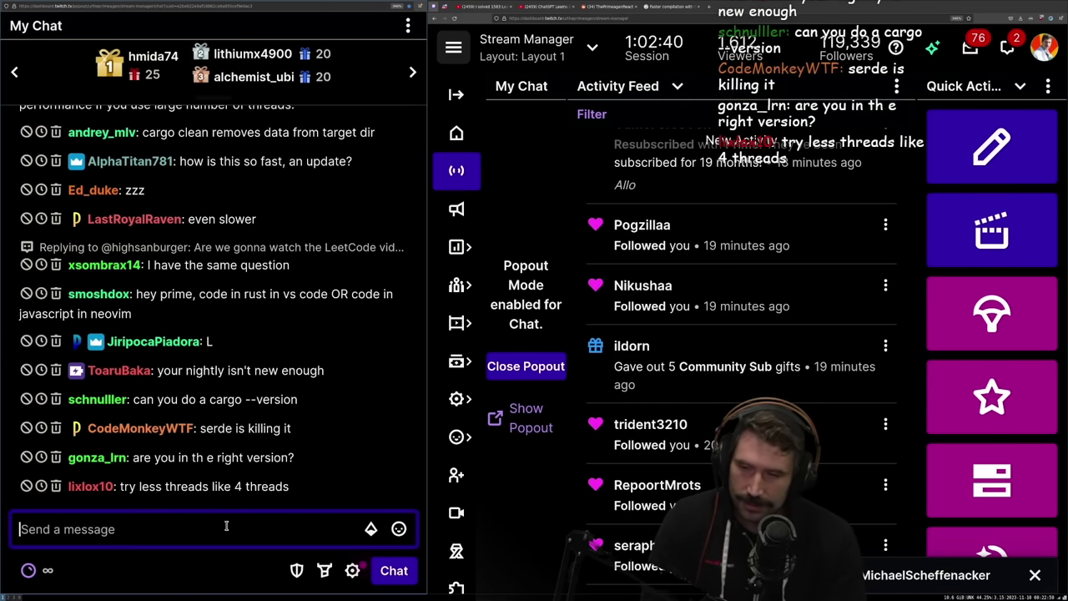
key("super+1")
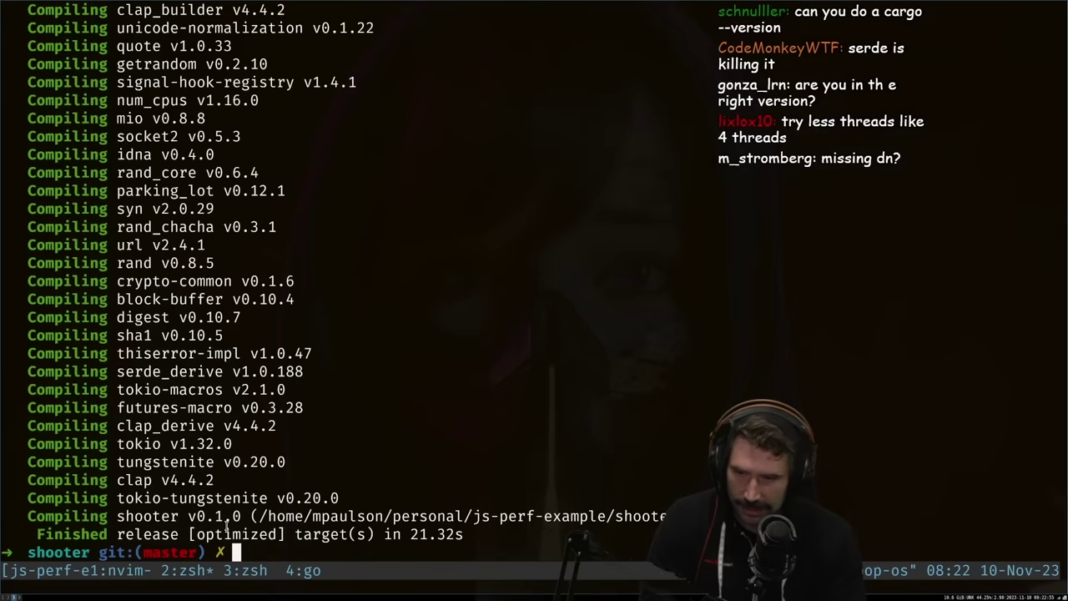
Run cargo --version, showing 1.75.0-nightly from 2023-11-08, then return to the Rust blog.
type("cargo --version")
key("Return")
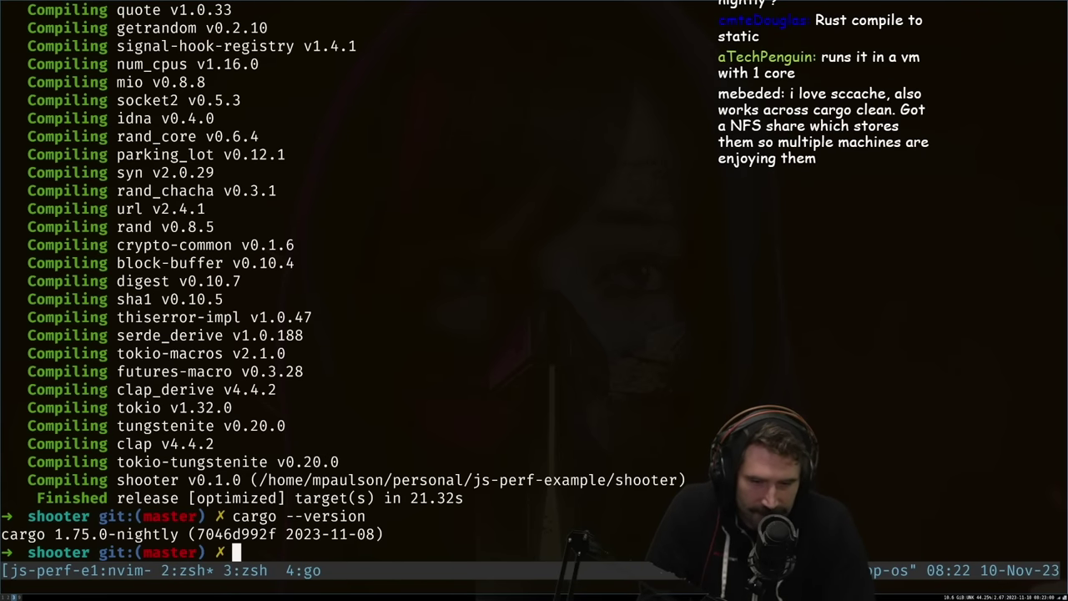
key("super+2")
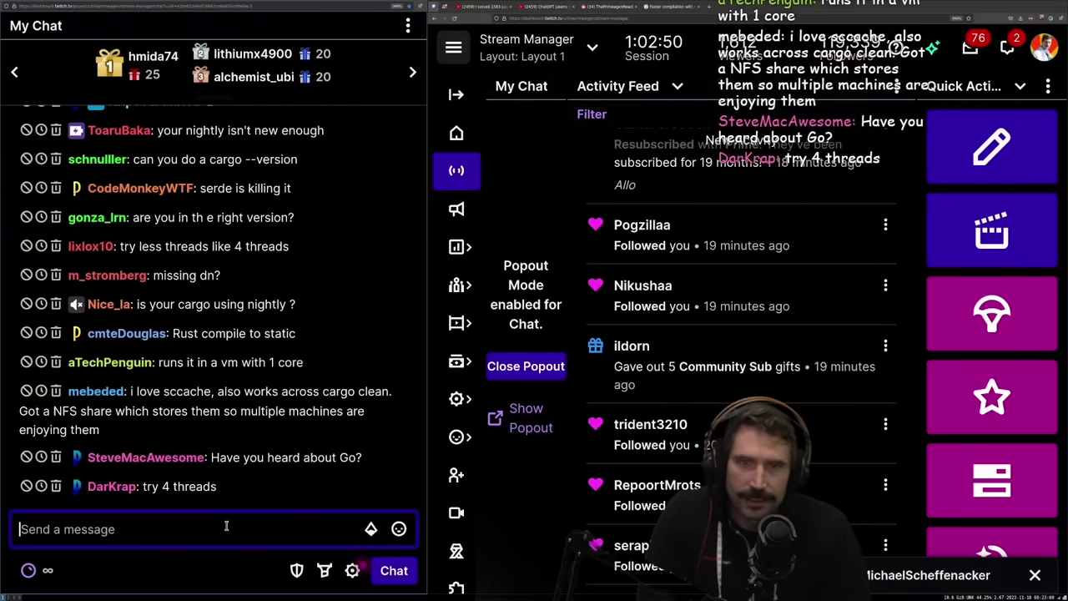
left_click(659, 11)
Scroll the Rust Blog article back up to its title and introduction.
scroll(631, 119, "up", 5)
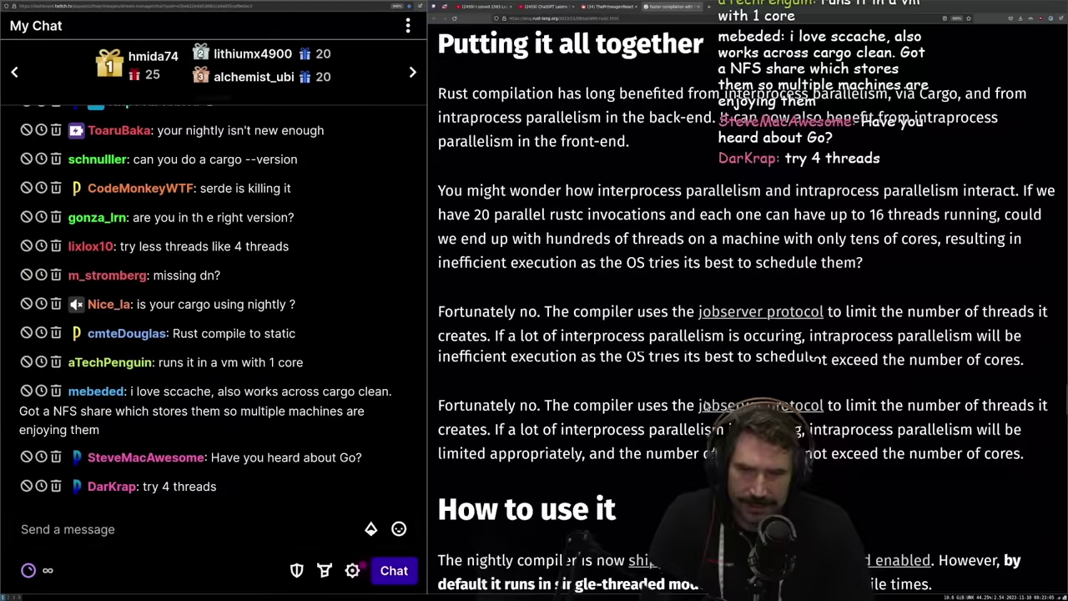
scroll(600, 209, "up", 10)
scroll(566, 291, "up", 10)
scroll(565, 290, "down", 5)
scroll(584, 300, "up", 10)
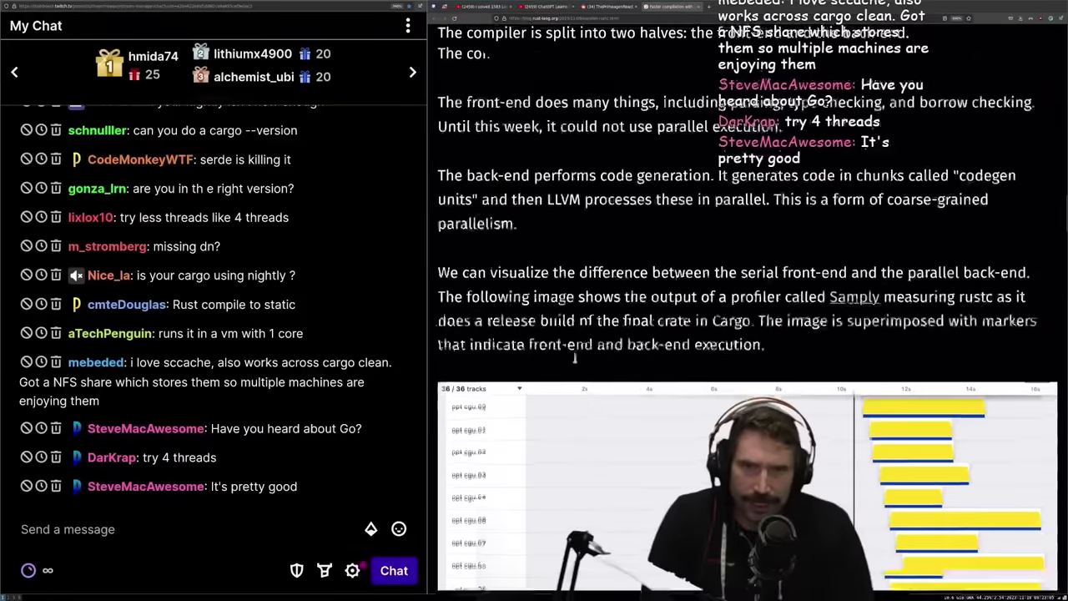
scroll(601, 308, "up", 10)
scroll(622, 320, "up", 5)
scroll(622, 320, "up", 10)
scroll(651, 376, "up", 10)
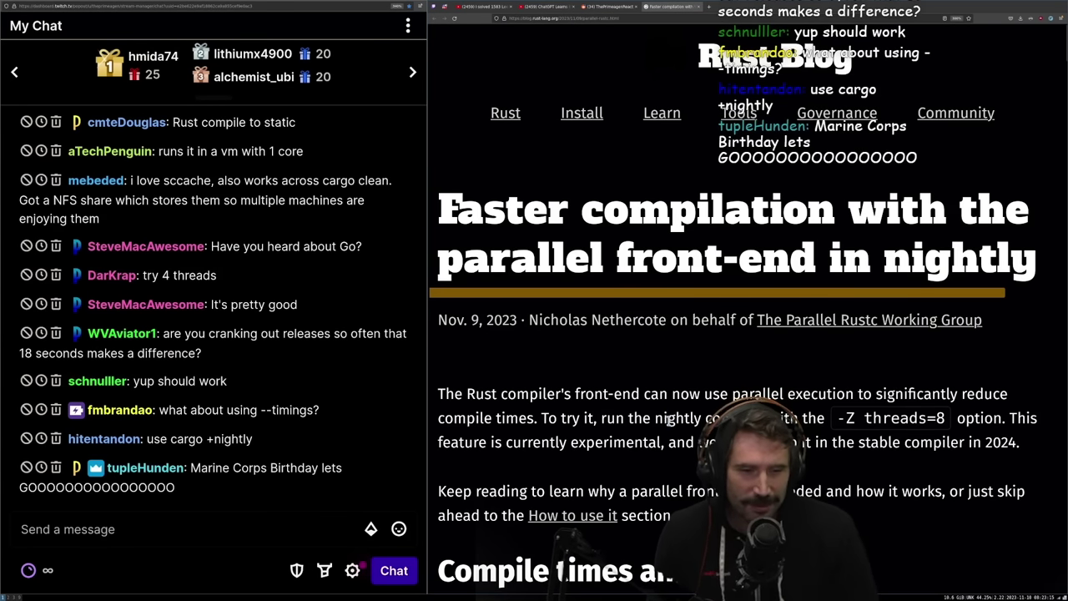
Select the intro and 'Keep reading' paragraphs, then highlight the last two chat messages.
left_click_drag(774, 393, 694, 442)
left_click(694, 442)
left_click_drag(634, 490, 551, 571)
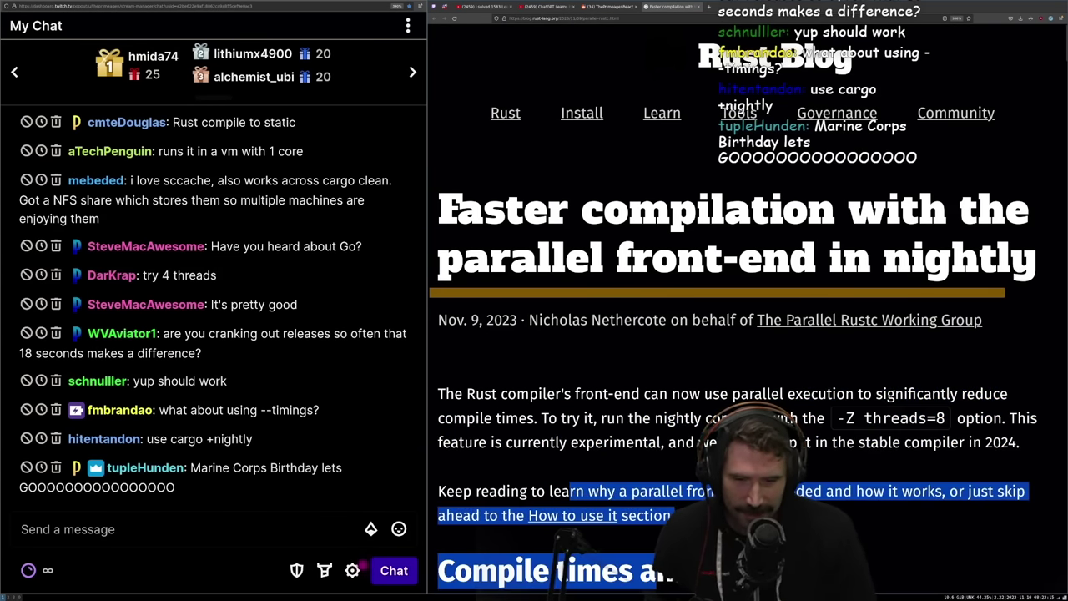
left_click(551, 570)
left_click_drag(185, 513, 33, 442)
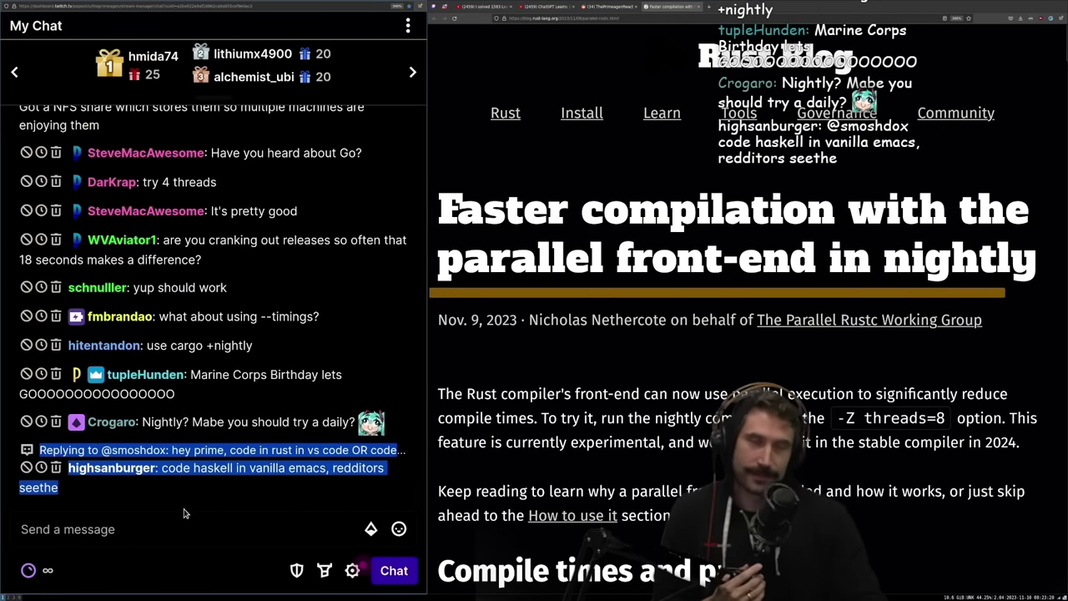